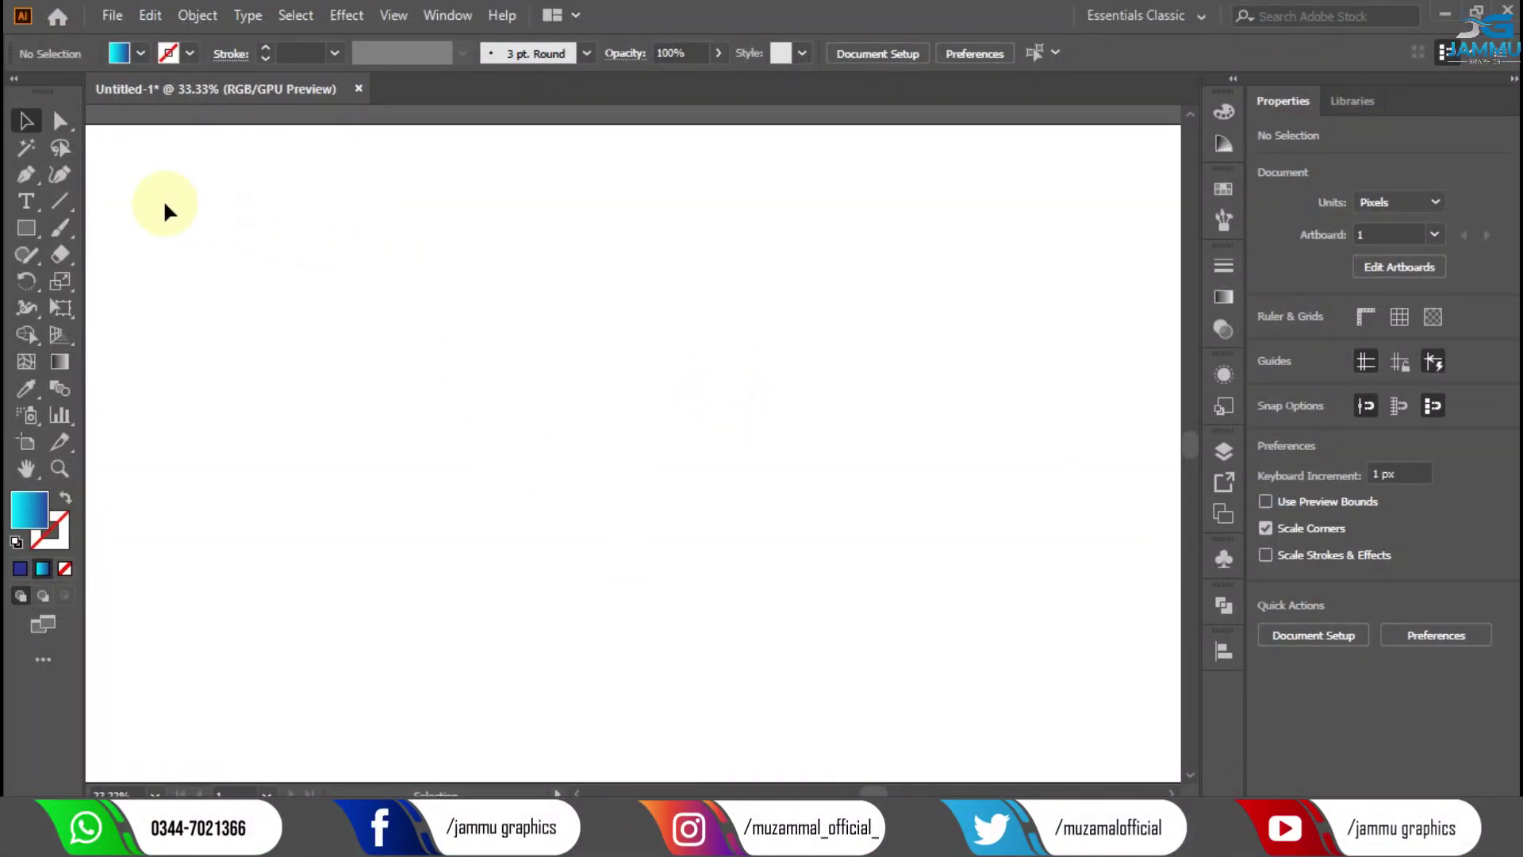
- Draw a roughly 578 × 368 px rectangle with no fill and a 1 pt black stroke
{"action": "left_click", "coordinate": [27, 228]}
{"action": "left_click", "coordinate": [119, 53]}
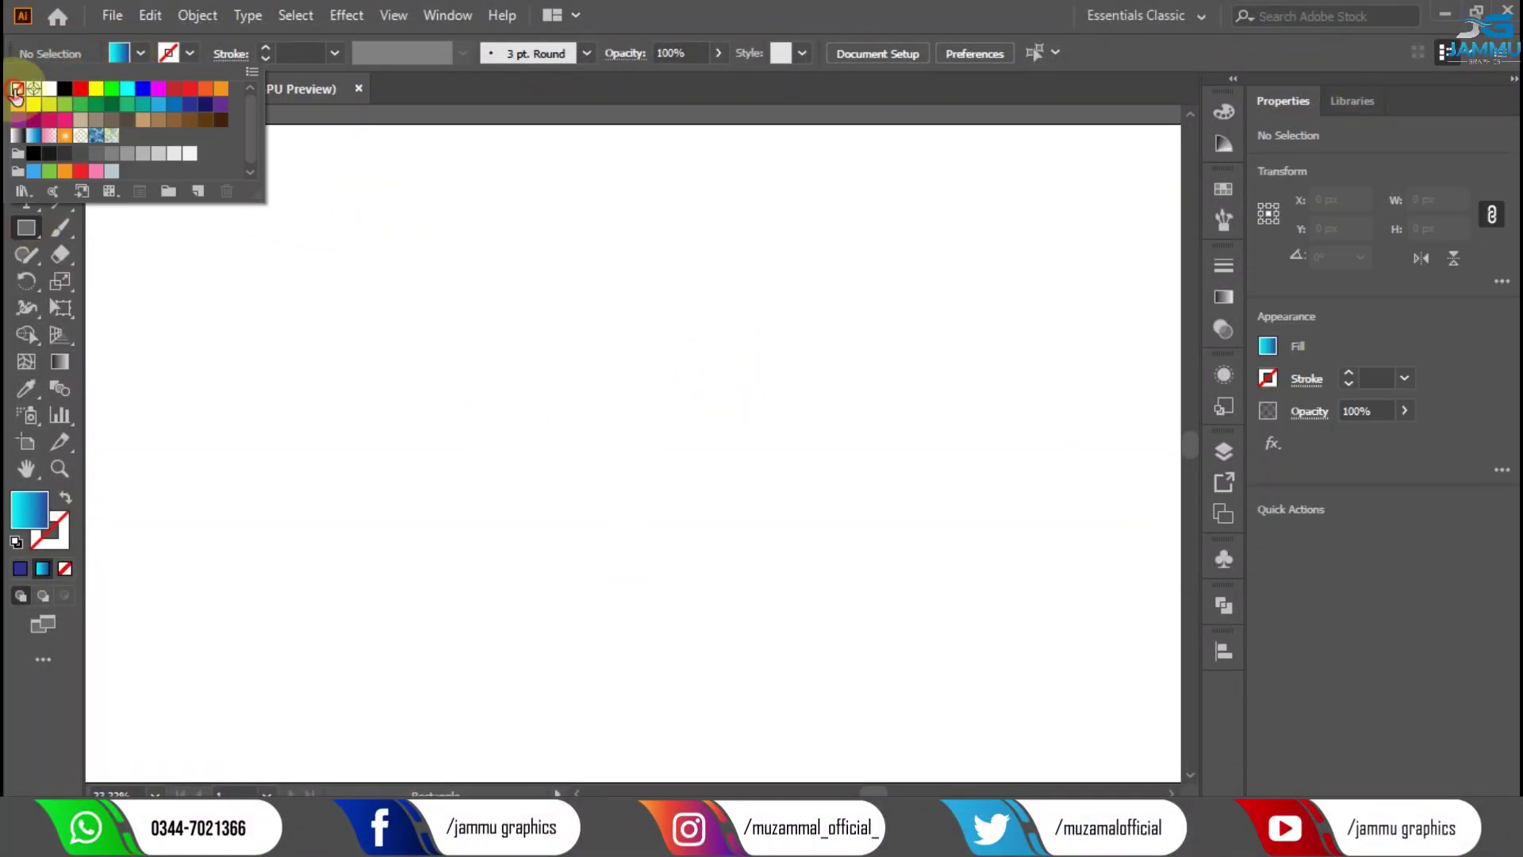
{"action": "left_click", "coordinate": [16, 88]}
{"action": "left_click", "coordinate": [168, 53]}
{"action": "left_click", "coordinate": [65, 88]}
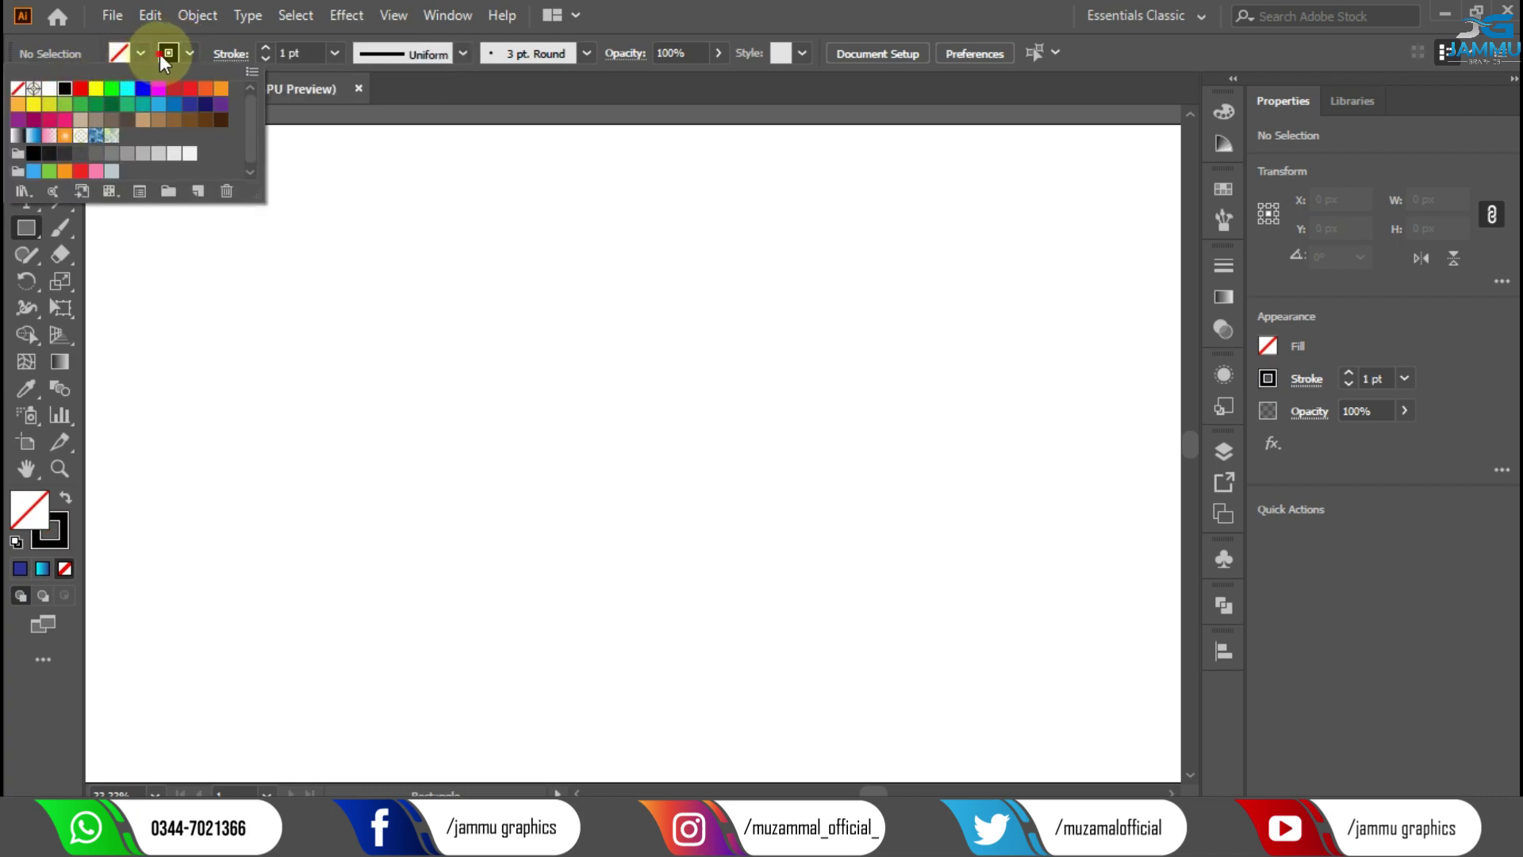
{"action": "mouse_move", "coordinate": [378, 303]}
{"action": "left_mouse_down"}
{"action": "mouse_move", "coordinate": [685, 514]}
{"action": "mouse_move", "coordinate": [731, 524]}
{"action": "left_mouse_up"}
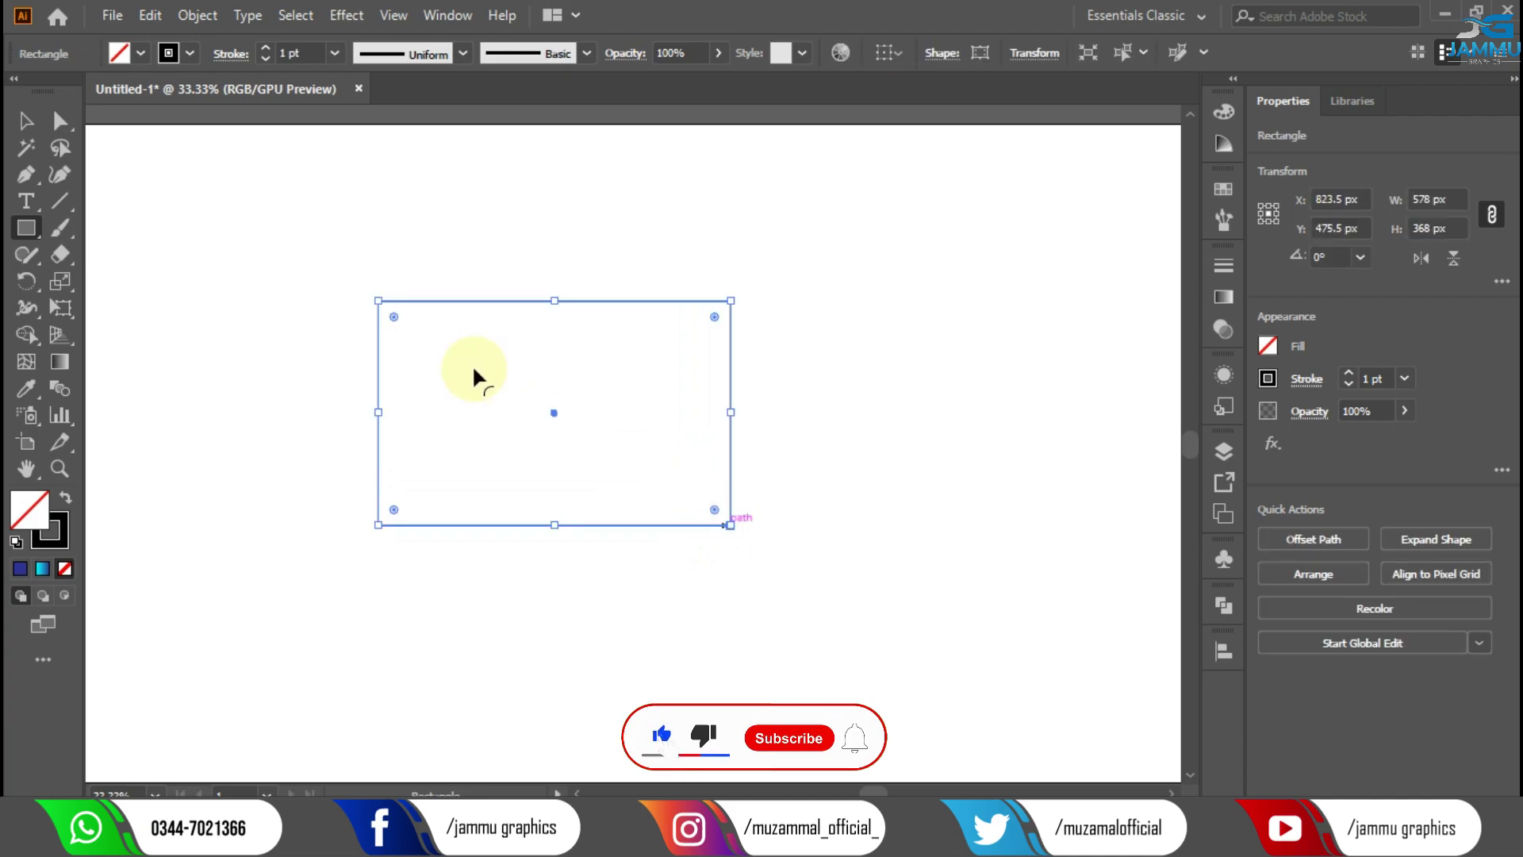
- Paste a copy of the rectangle in front, drag it down and narrow it from the right
{"action": "left_click", "coordinate": [26, 120]}
{"action": "left_click", "coordinate": [151, 15]}
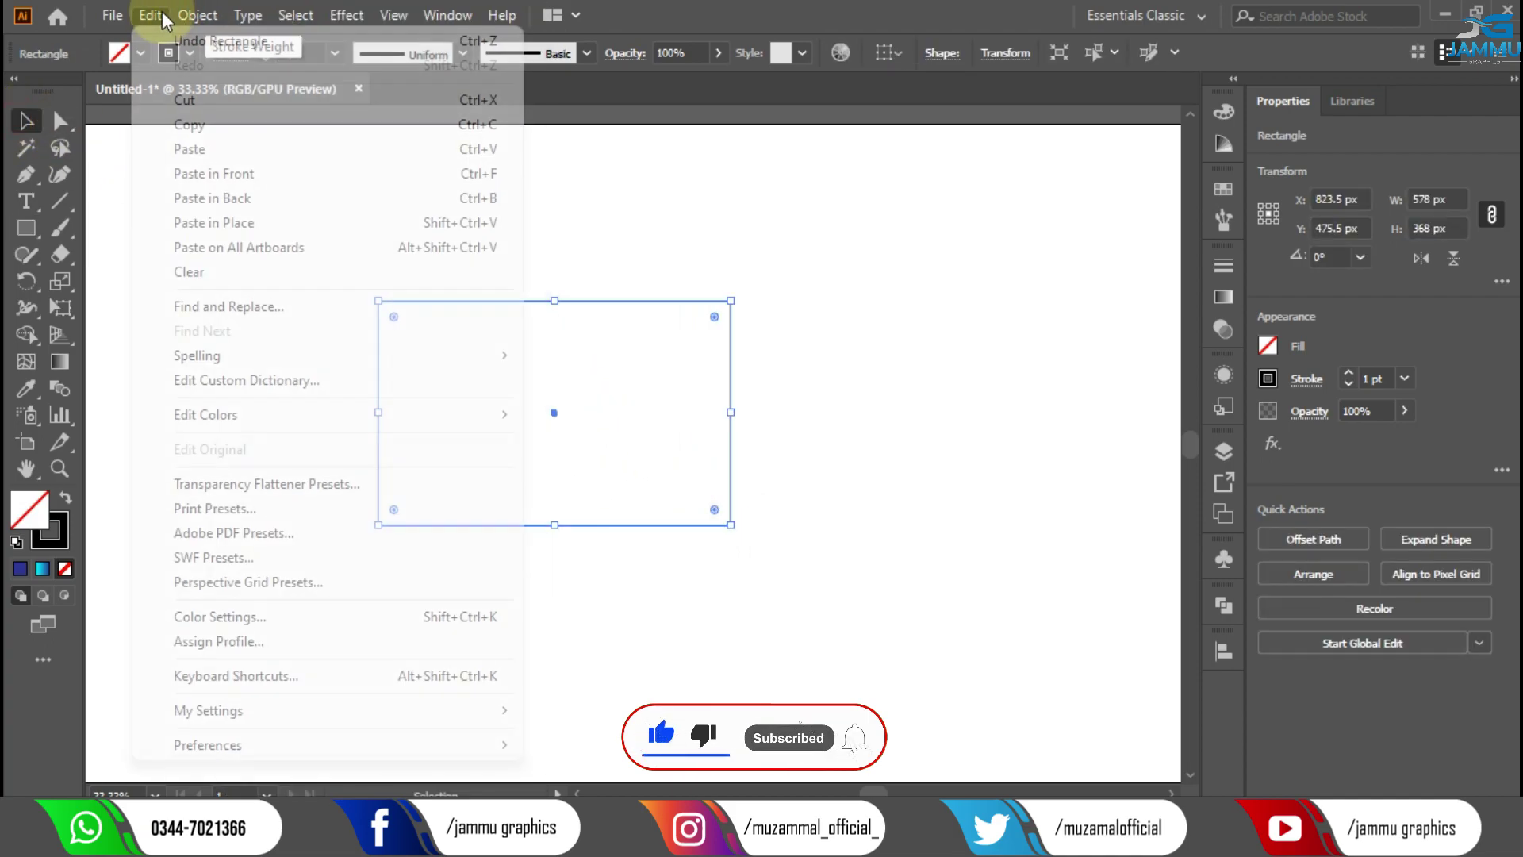
{"action": "left_click", "coordinate": [214, 119]}
{"action": "left_click", "coordinate": [151, 15]}
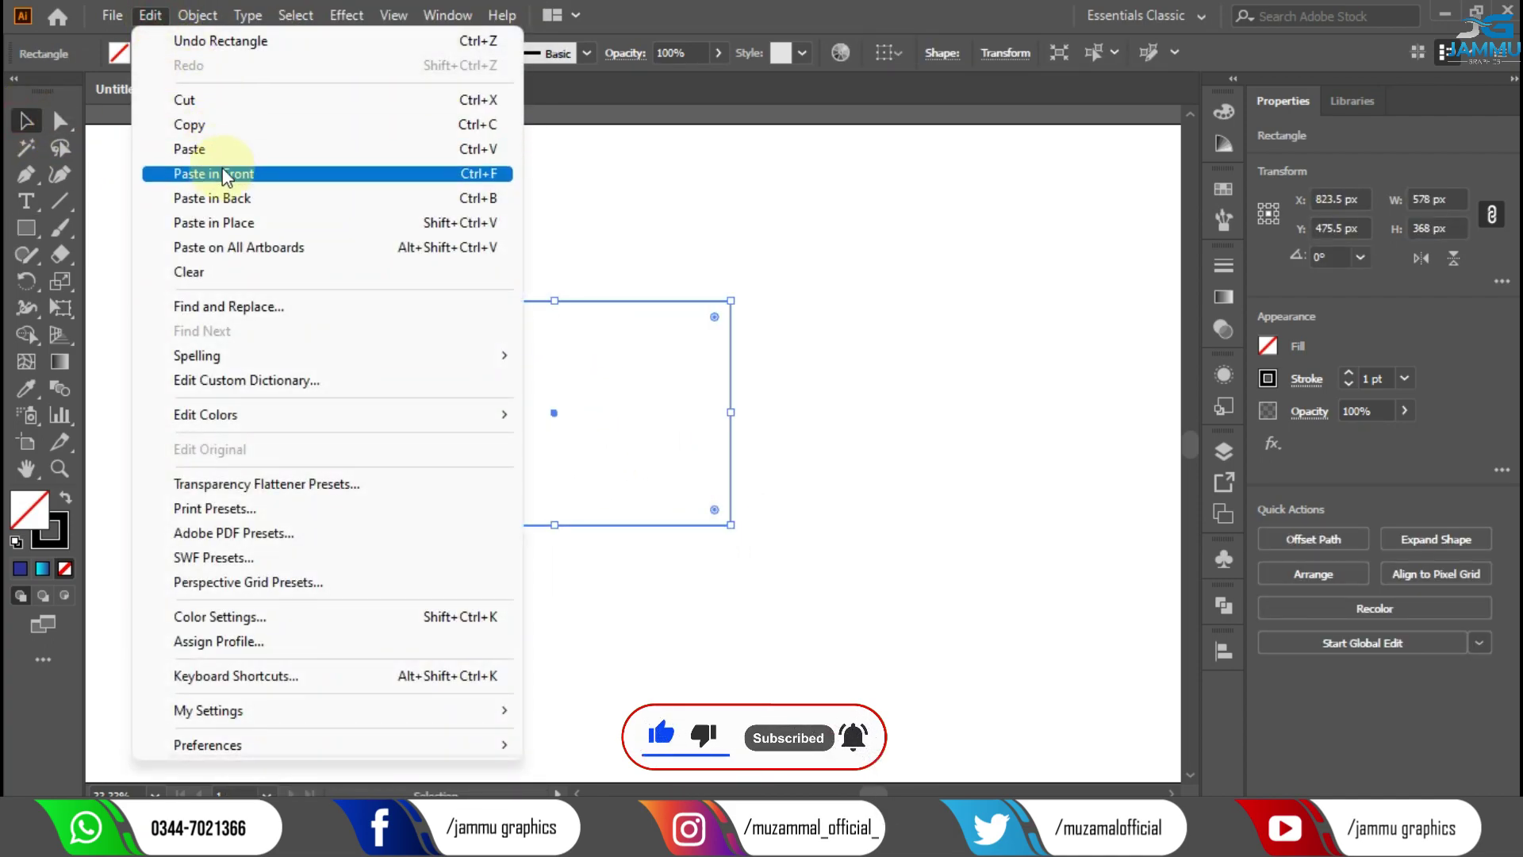
{"action": "left_click", "coordinate": [208, 167]}
{"action": "left_click_drag", "start_coordinate": [553, 412], "coordinate": [553, 523]}
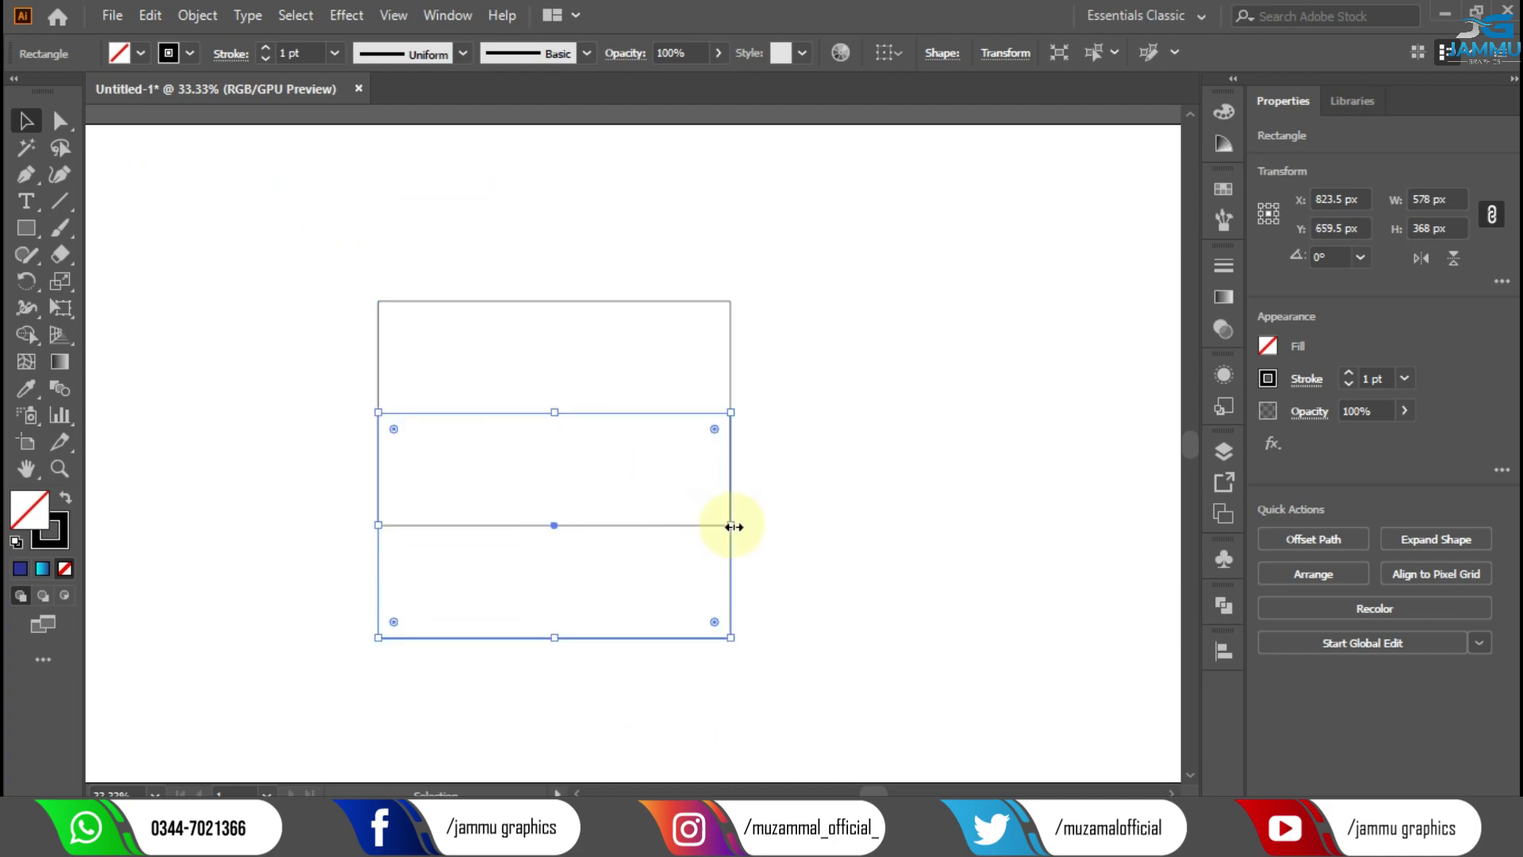
{"action": "left_click_drag", "start_coordinate": [732, 525], "coordinate": [621, 517]}
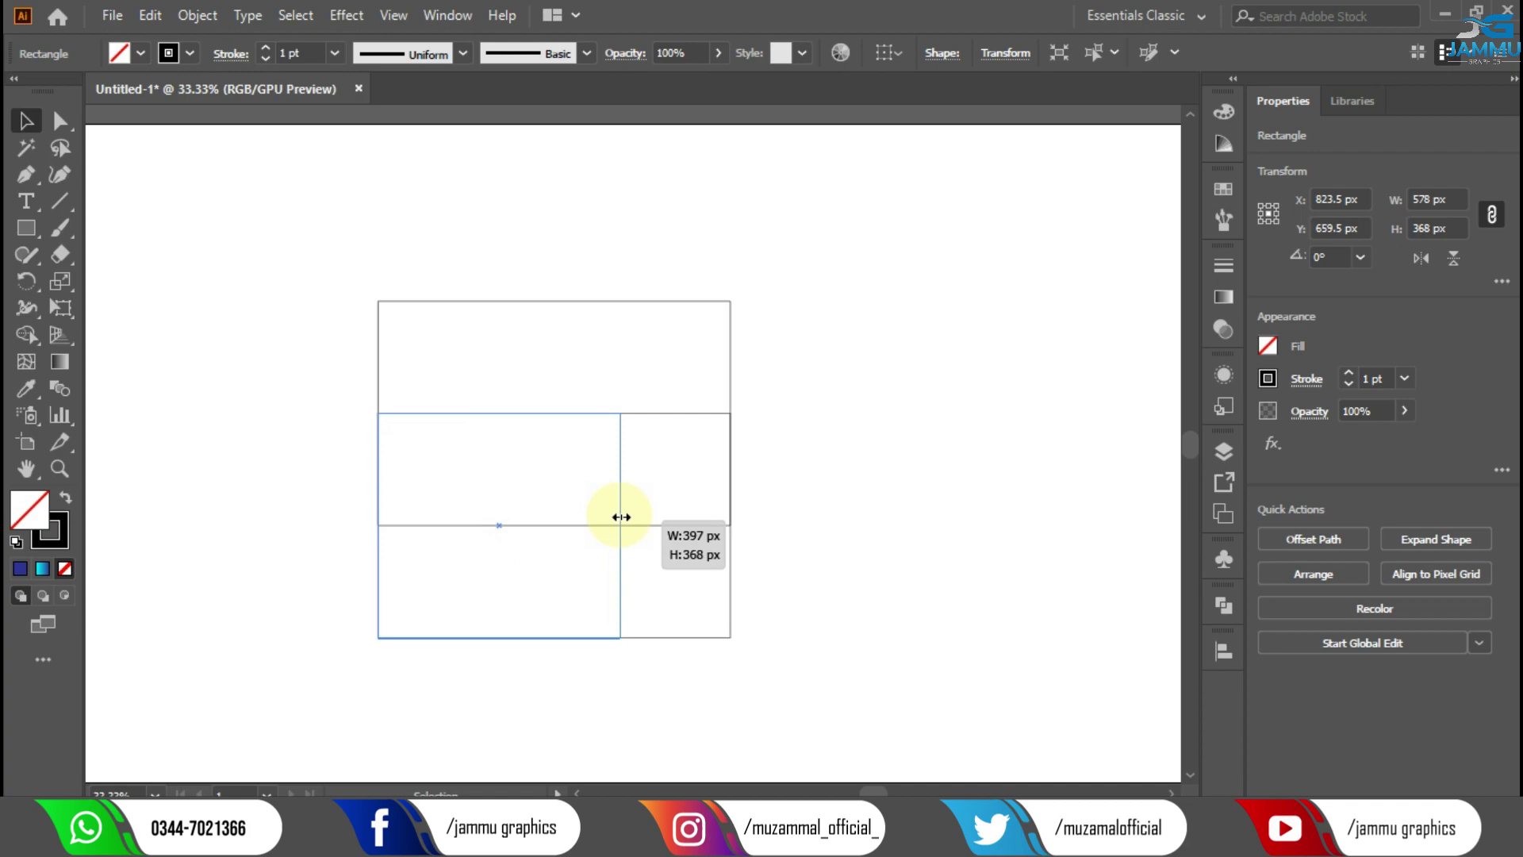
{"action": "left_click", "coordinate": [275, 450]}
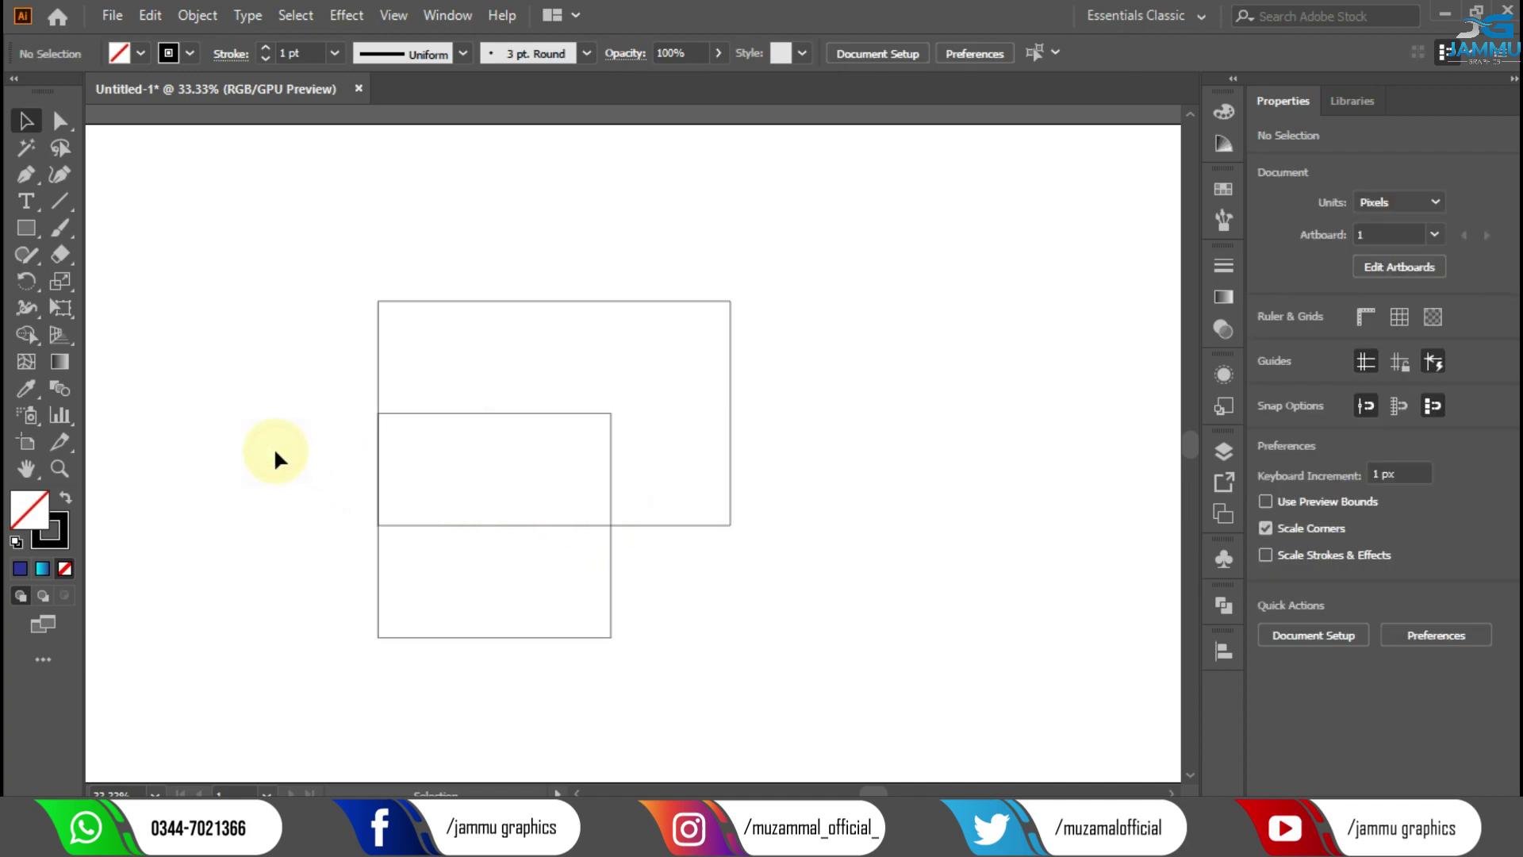
- Remove unwanted edges of both rectangles with Direct Selection, leaving open bracket paths
{"action": "left_click", "coordinate": [60, 121]}
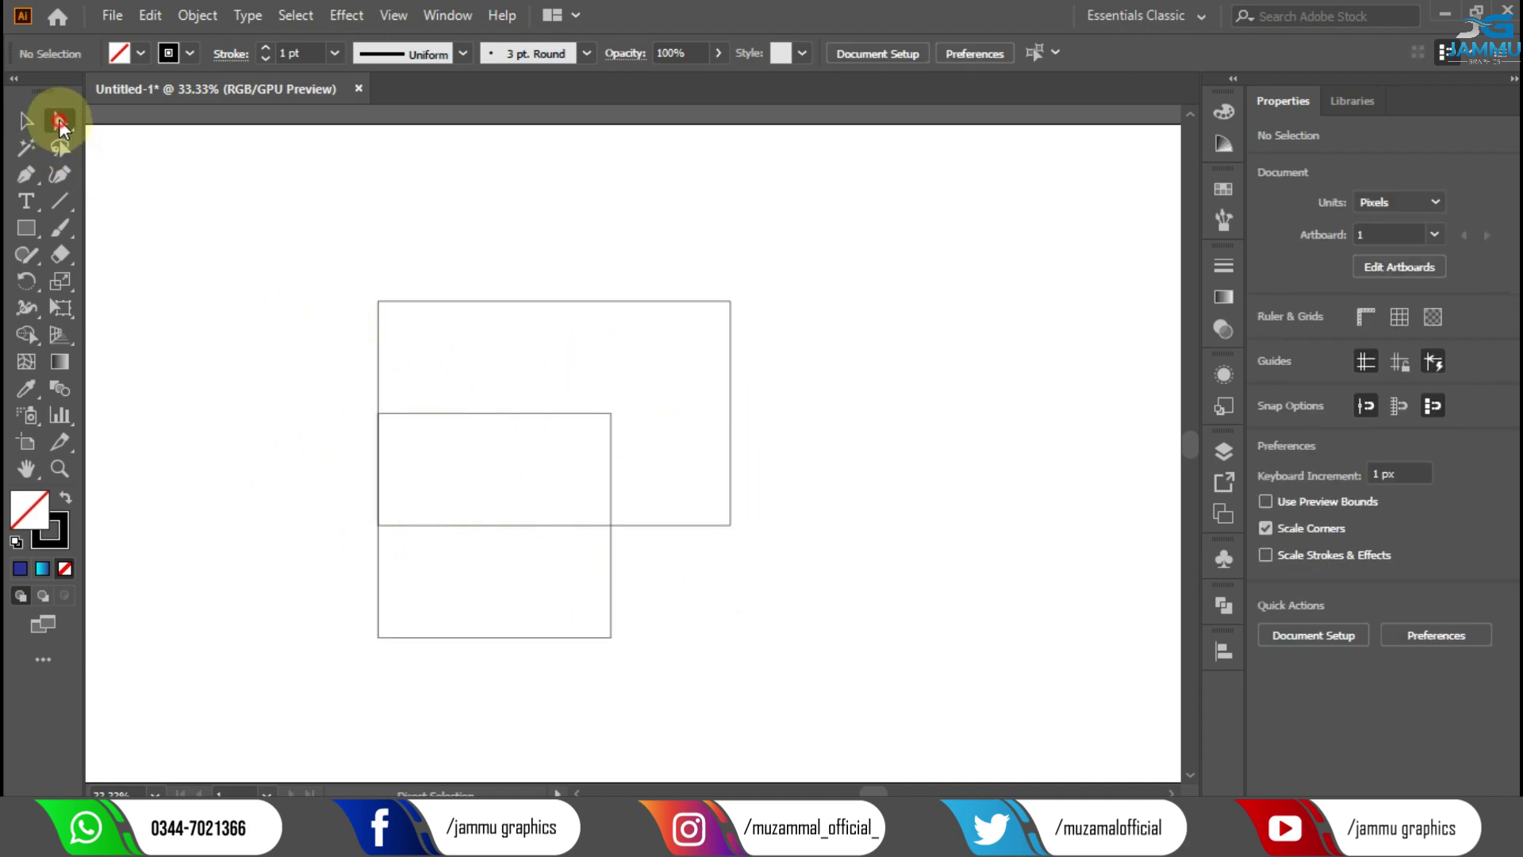
{"action": "left_click_drag", "start_coordinate": [374, 369], "coordinate": [373, 370]}
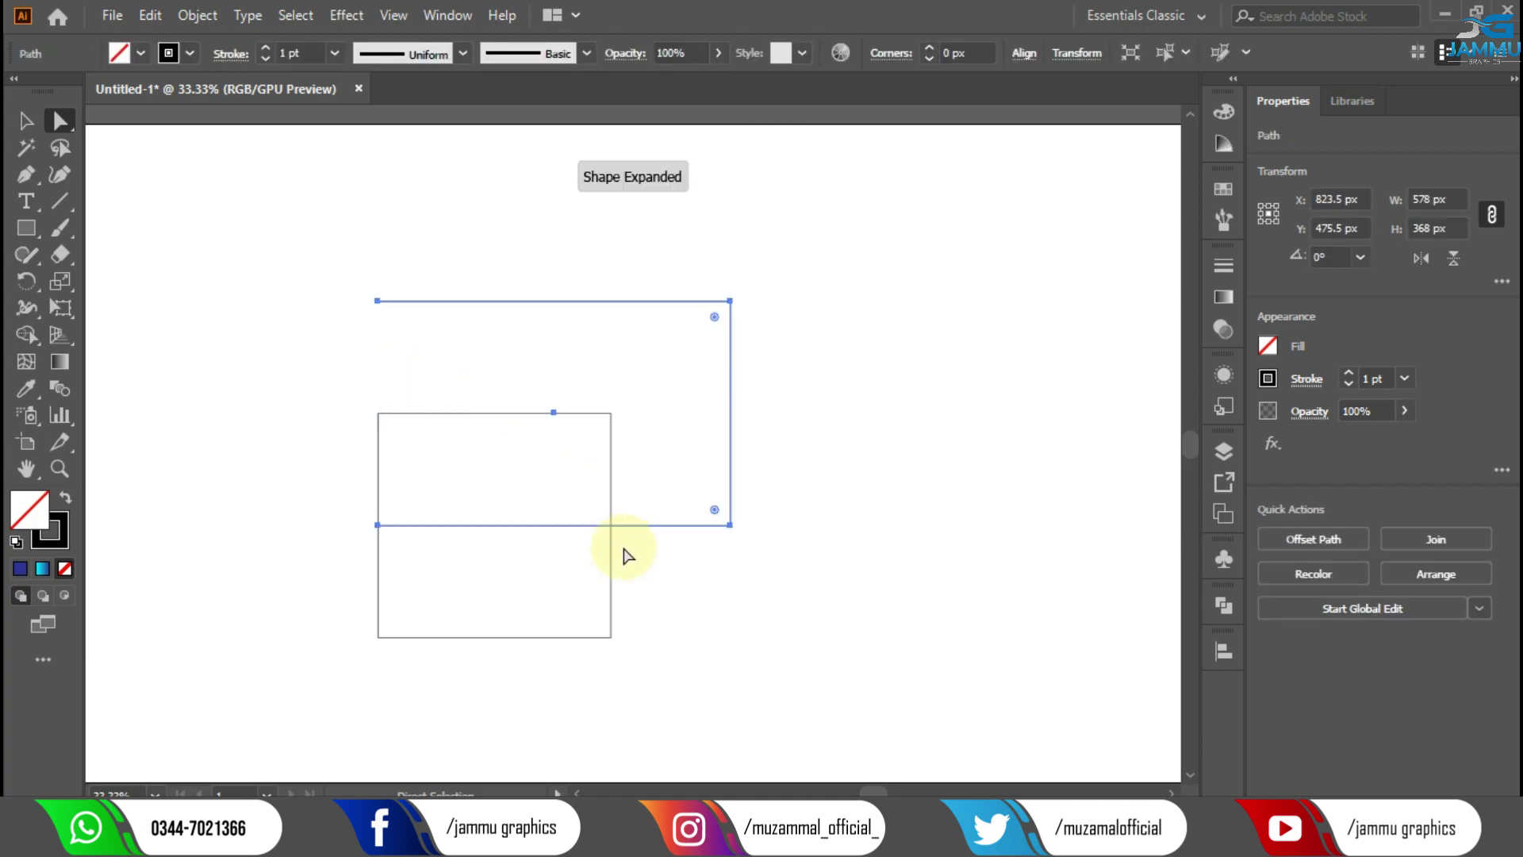
{"action": "left_click", "coordinate": [611, 638]}
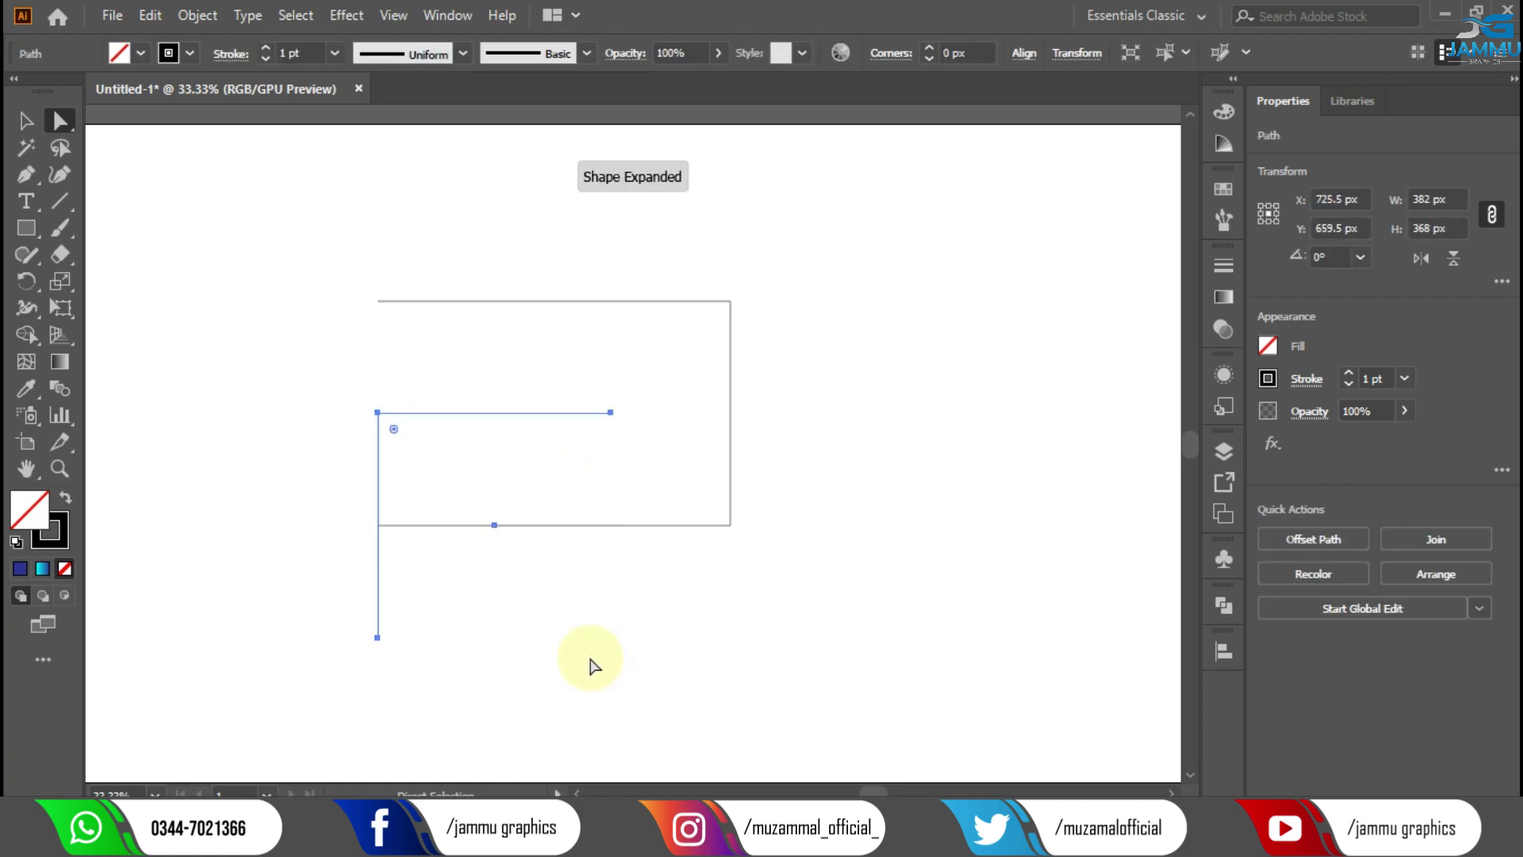
{"action": "left_click", "coordinate": [454, 525]}
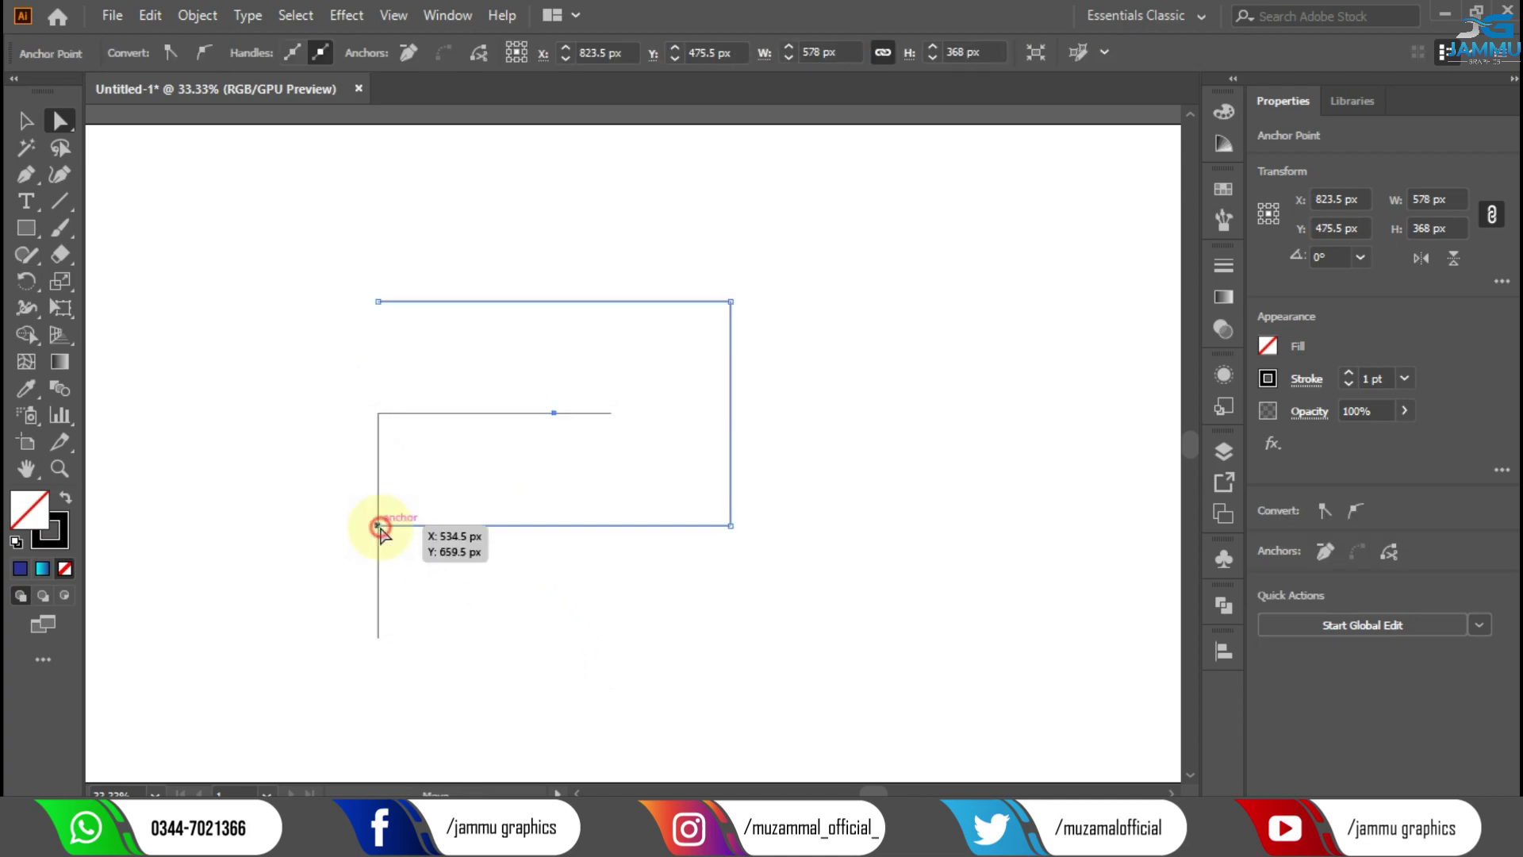
- Shorten the bowl's bottom line from the left and extend the stem line downward
{"action": "left_click_drag", "start_coordinate": [380, 526], "coordinate": [455, 524]}
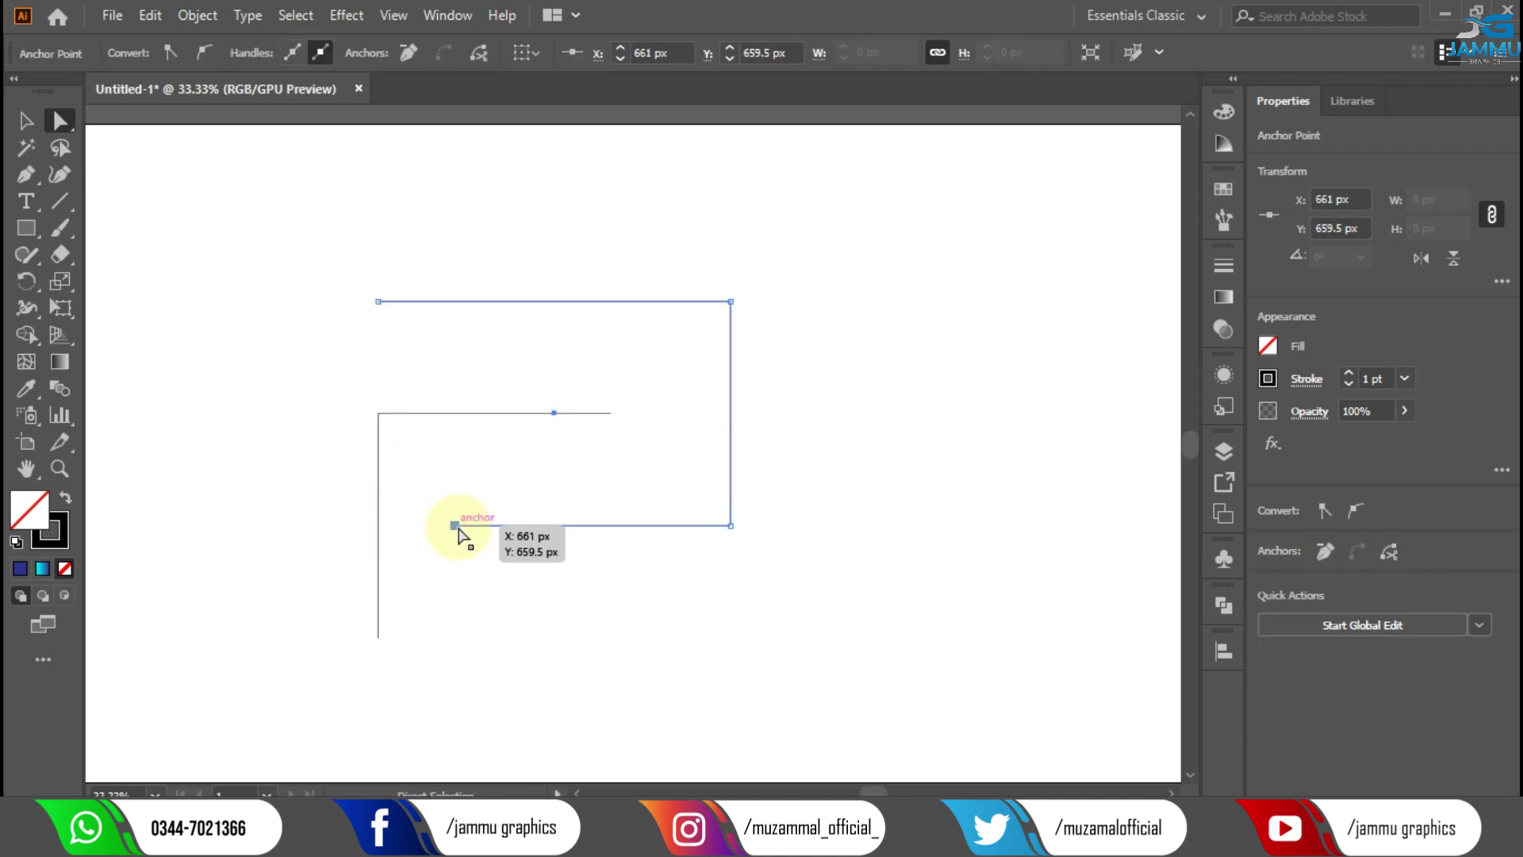
{"action": "left_click", "coordinate": [558, 565]}
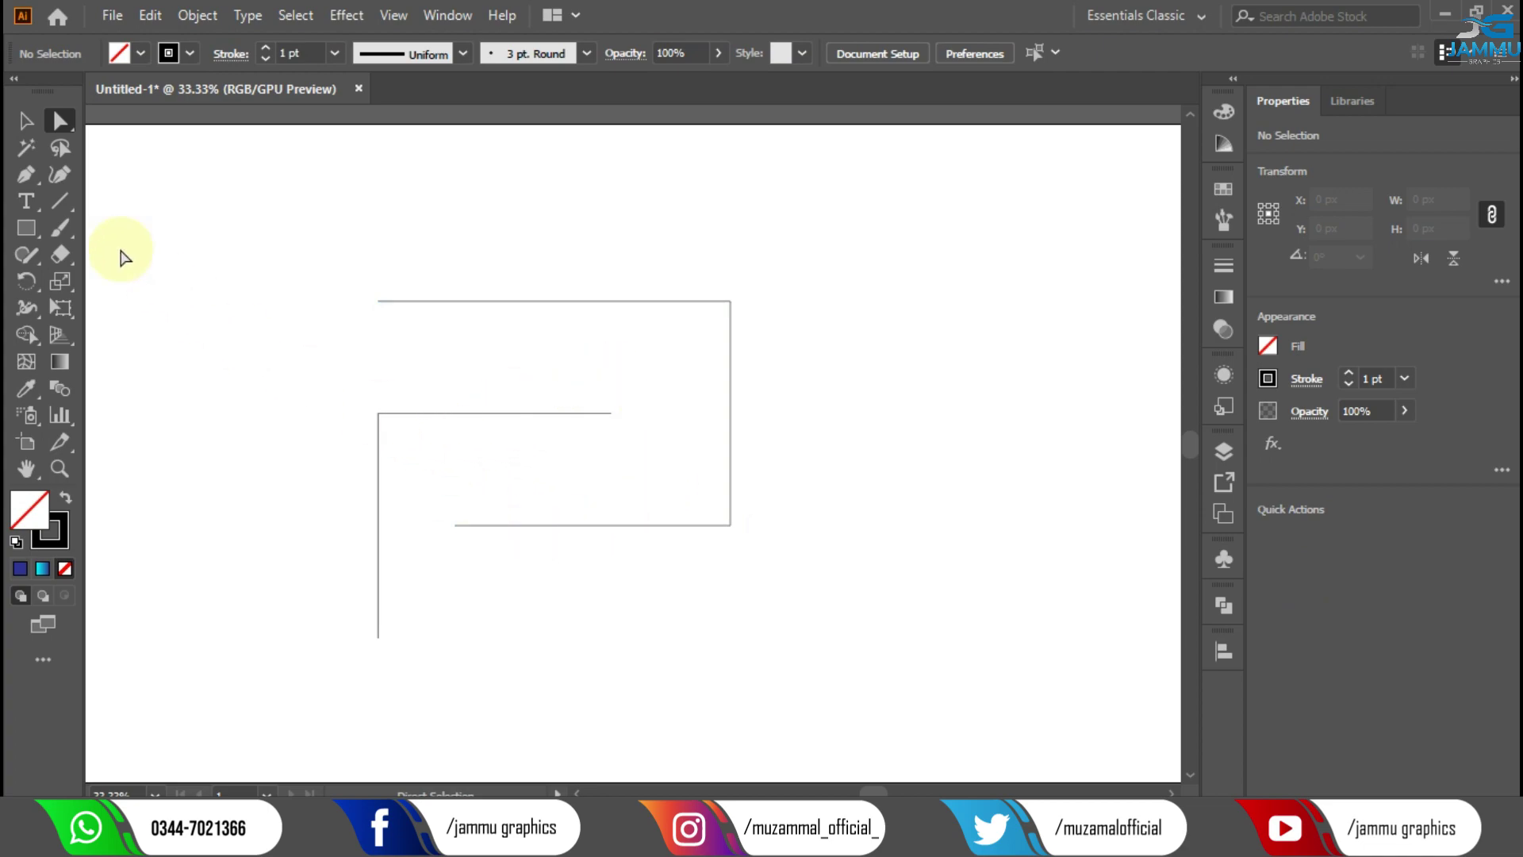
{"action": "left_click_drag", "start_coordinate": [378, 635], "coordinate": [378, 690]}
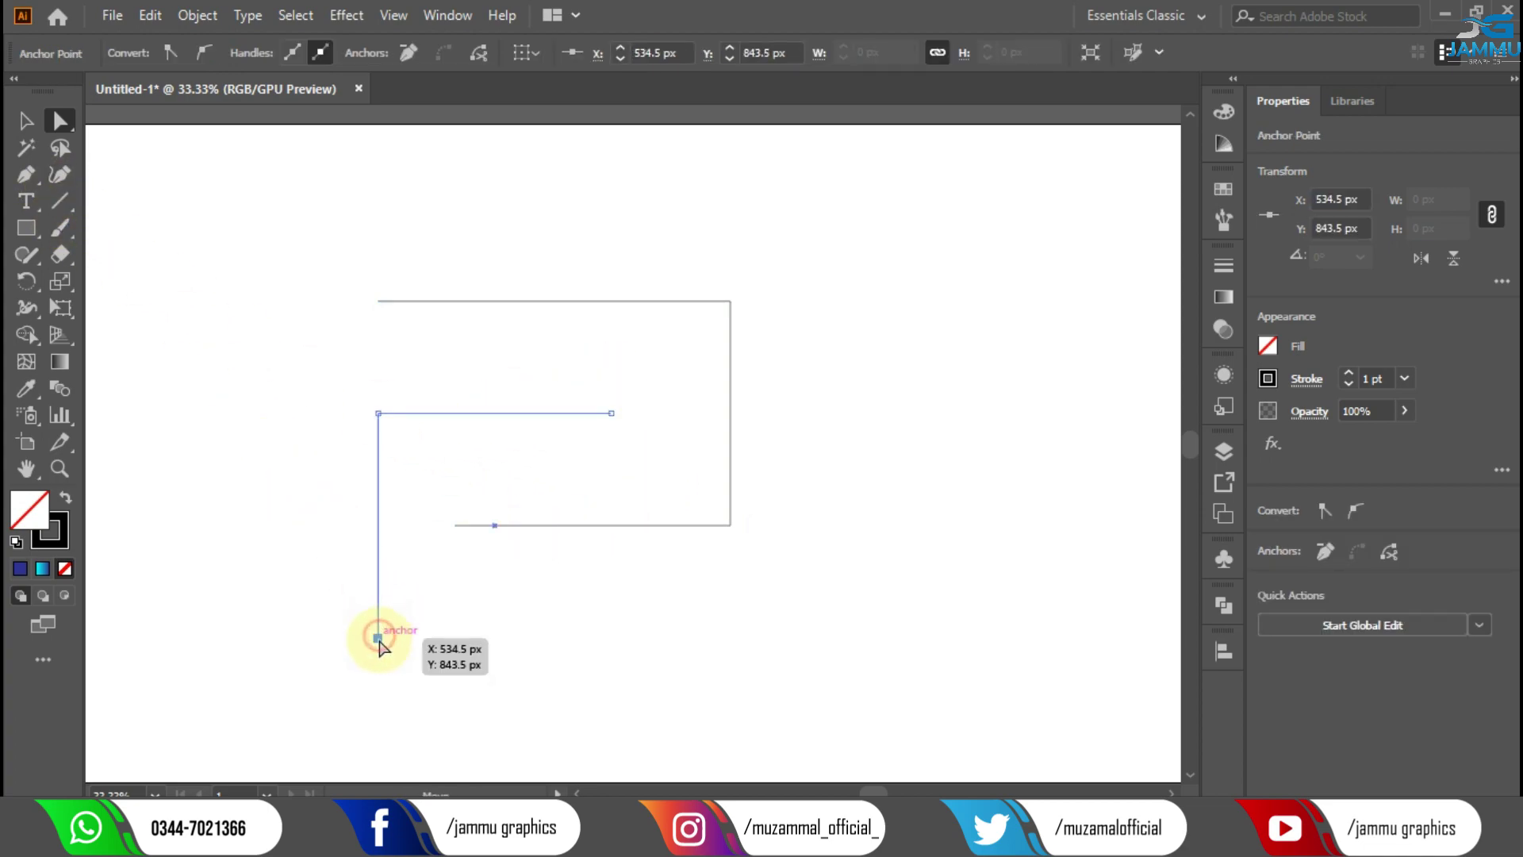
{"action": "left_click", "coordinate": [267, 527]}
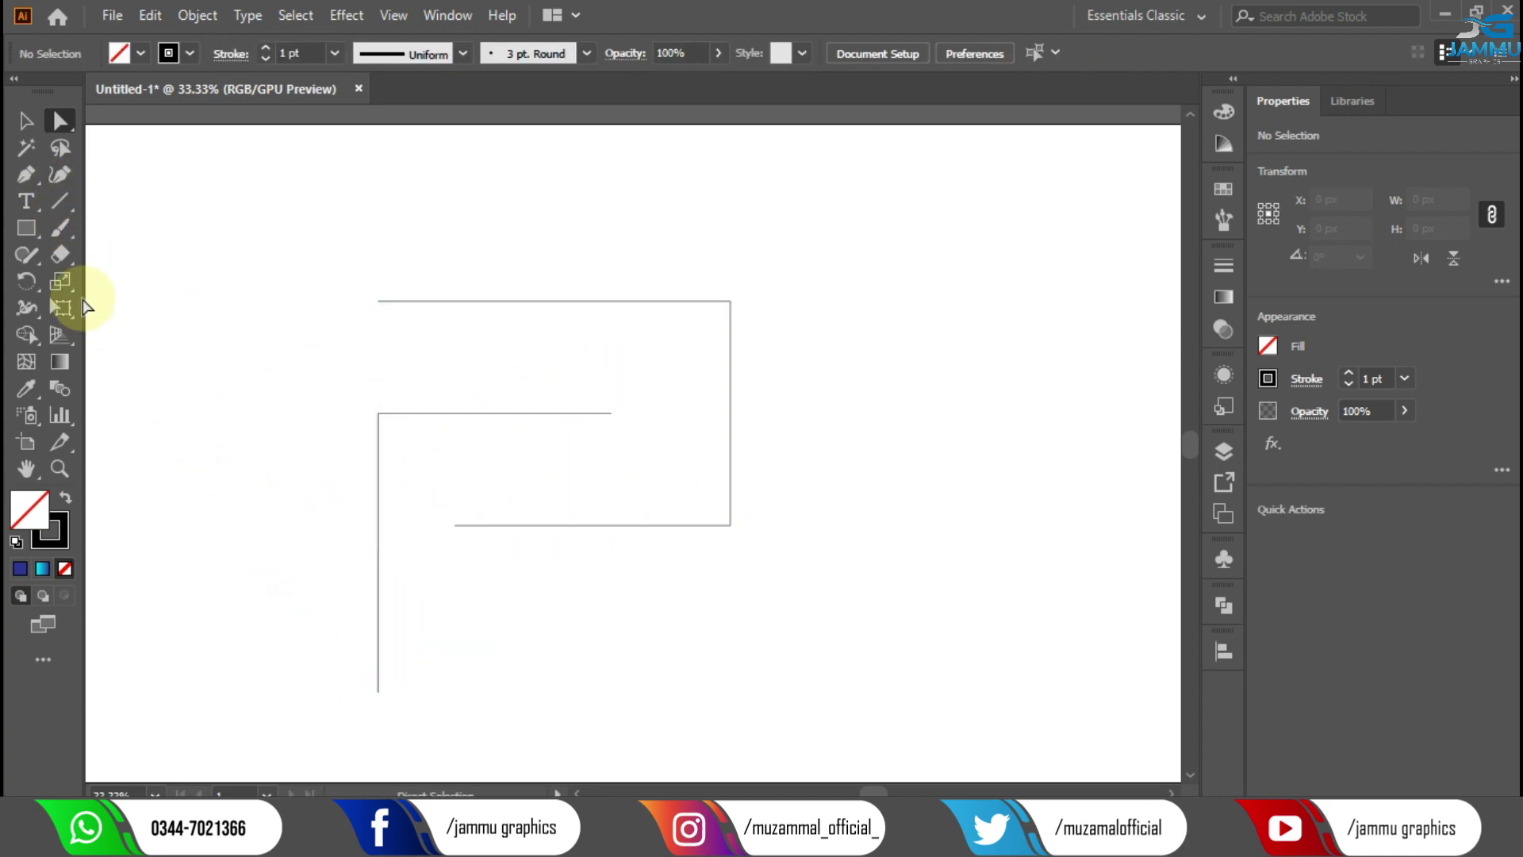
- Draw a diagonal leg line with the Pen tool from above the stem to the bottom right
{"action": "left_click", "coordinate": [21, 179]}
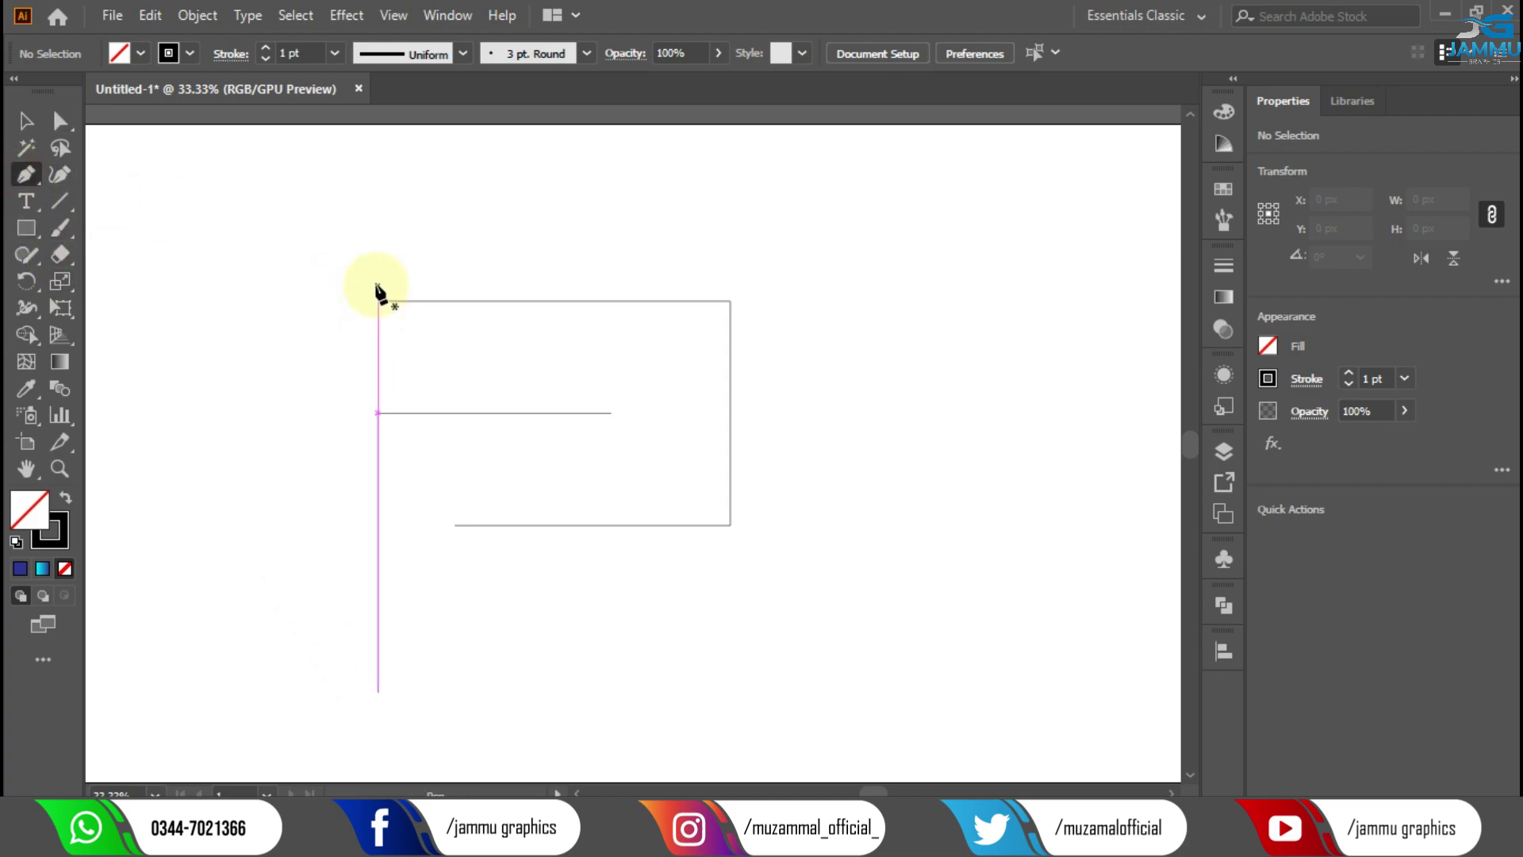
{"action": "left_click", "coordinate": [377, 271]}
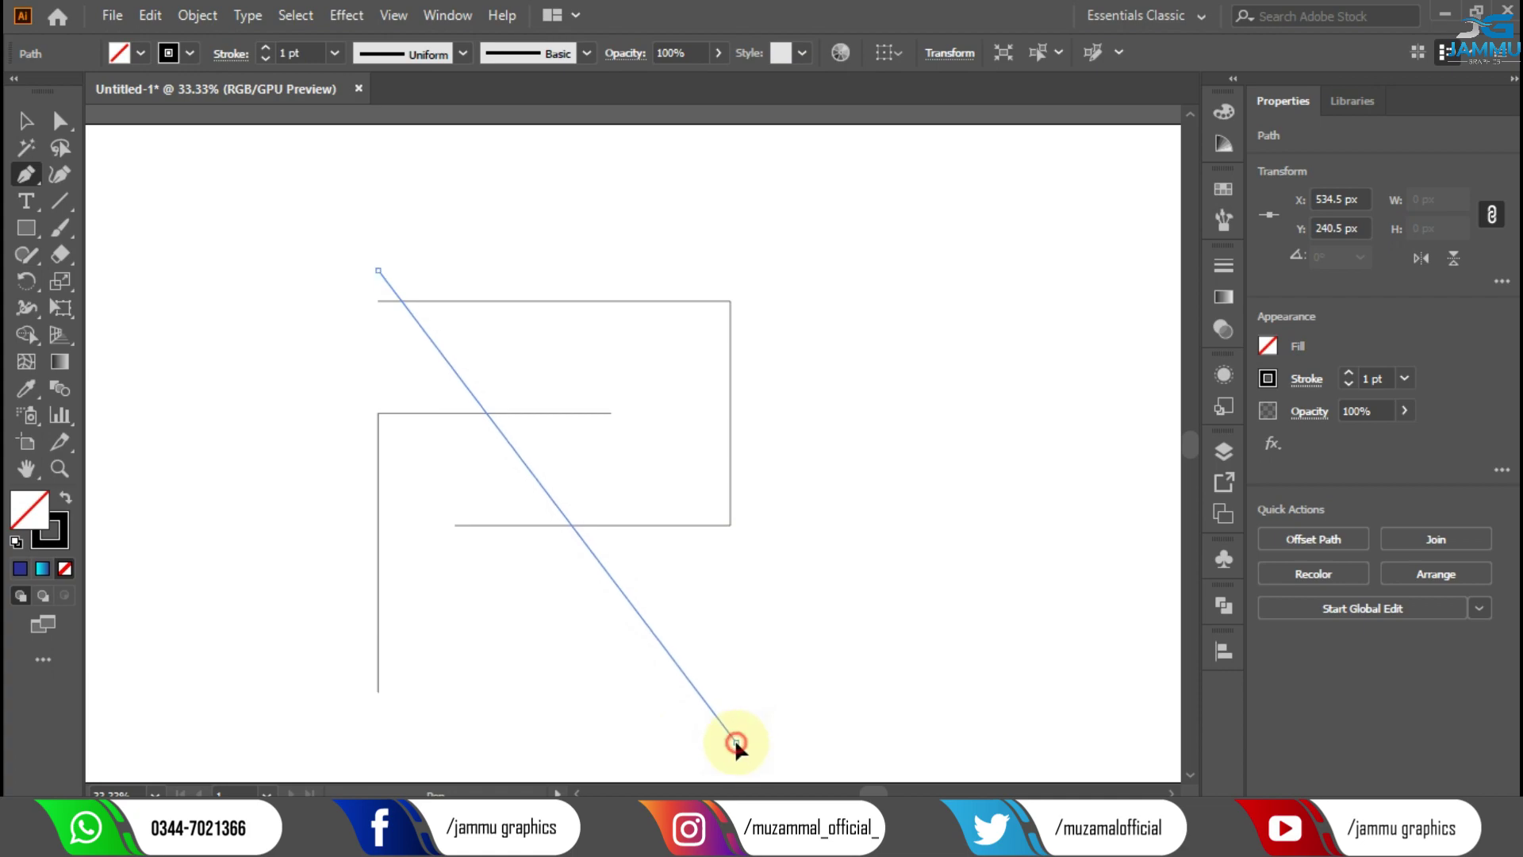
{"action": "left_click", "coordinate": [735, 742]}
{"action": "left_click", "coordinate": [26, 120]}
{"action": "left_click", "coordinate": [238, 255]}
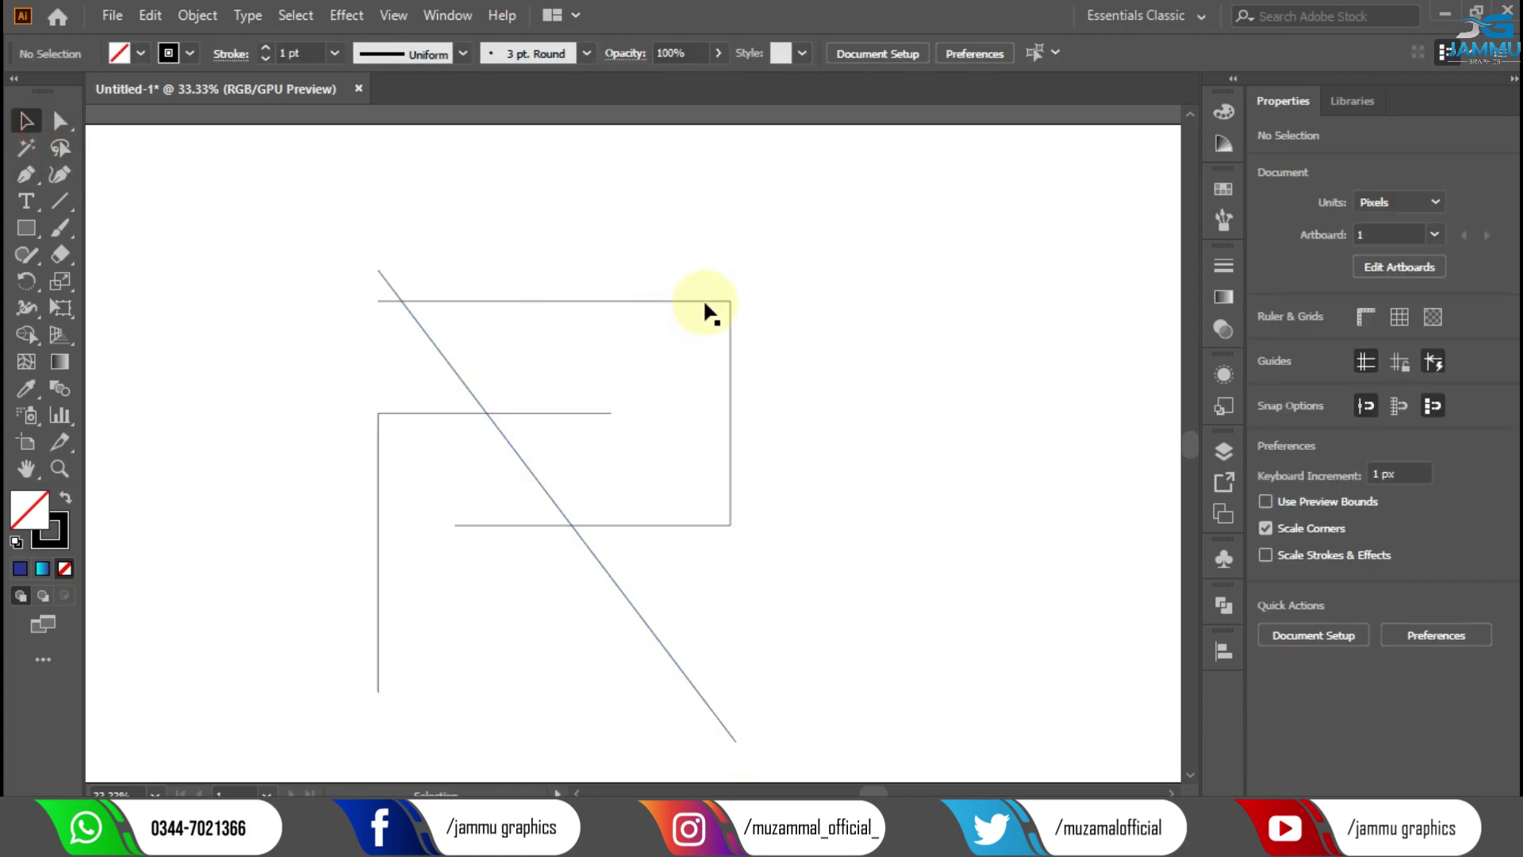
- Round the bowl's two right corners into a semicircle using the live corner widget
{"action": "left_click_drag", "start_coordinate": [749, 464], "coordinate": [754, 467]}
{"action": "left_click", "coordinate": [60, 121]}
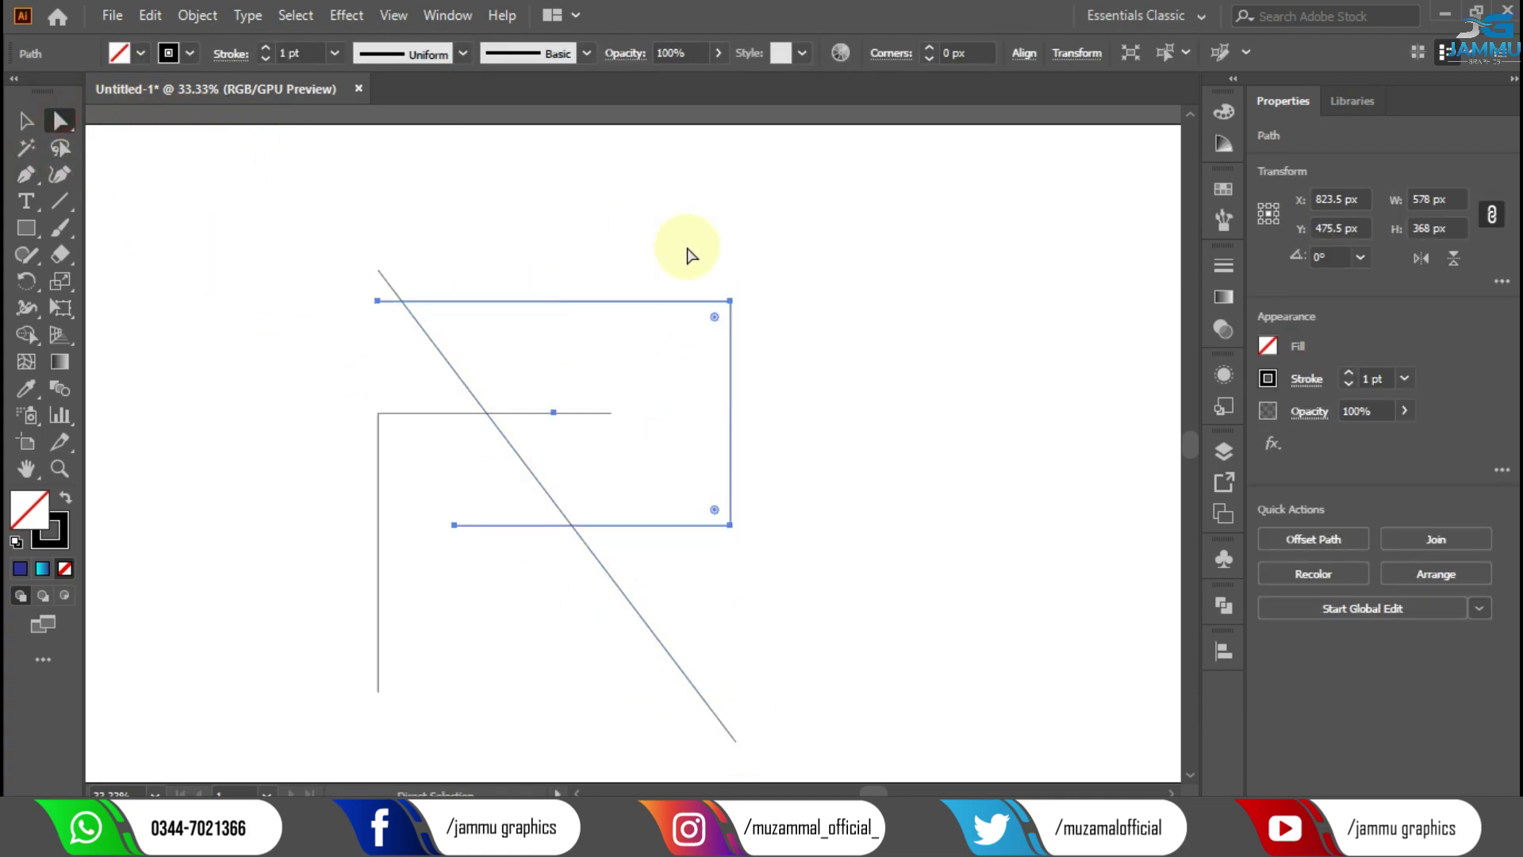
{"action": "left_click_drag", "start_coordinate": [708, 286], "coordinate": [746, 547]}
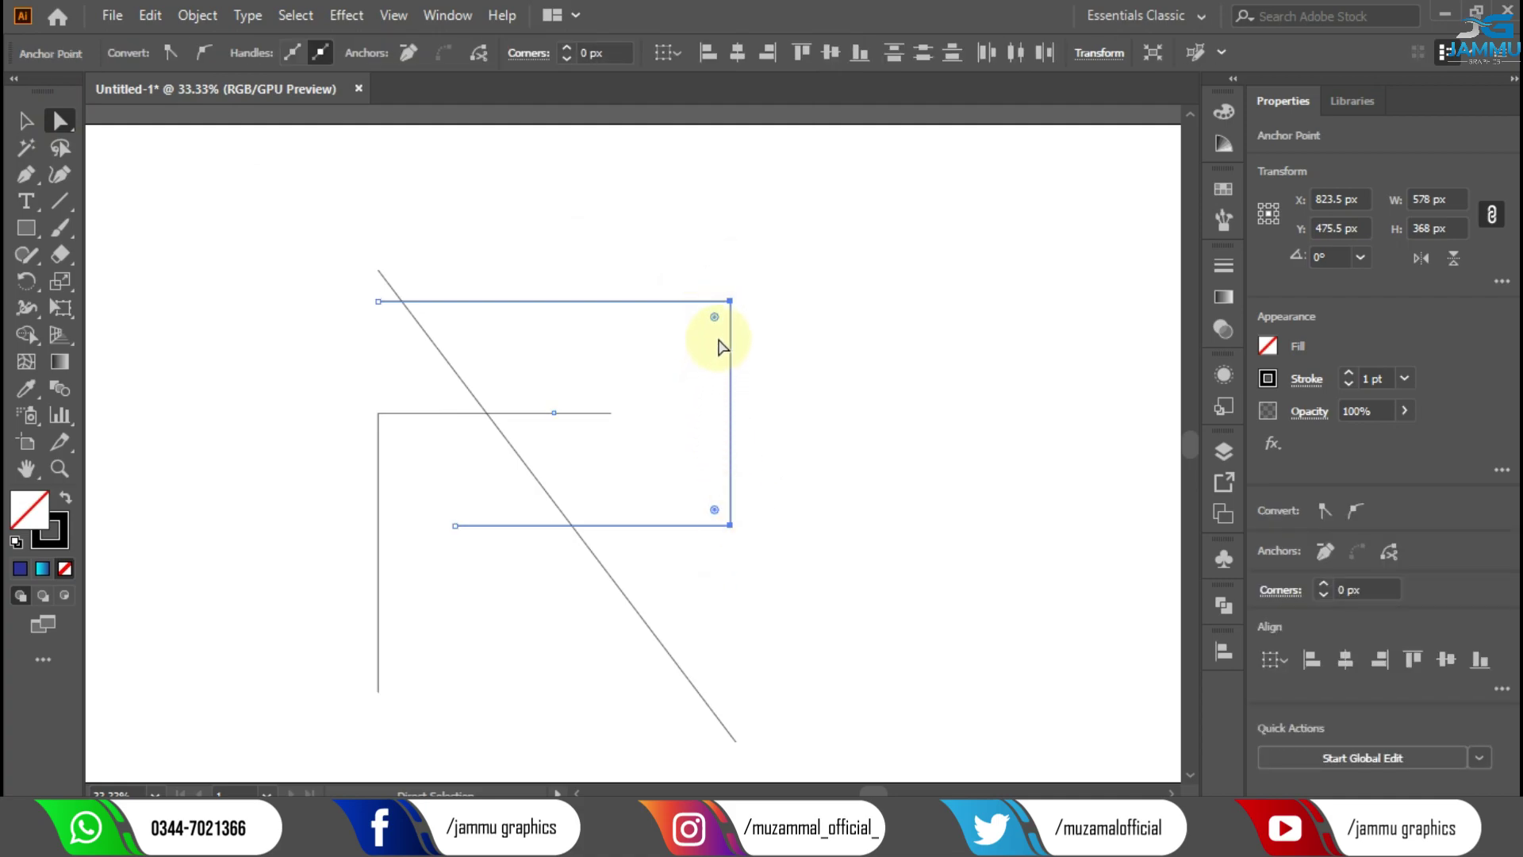
{"action": "left_click_drag", "start_coordinate": [718, 327], "coordinate": [500, 397]}
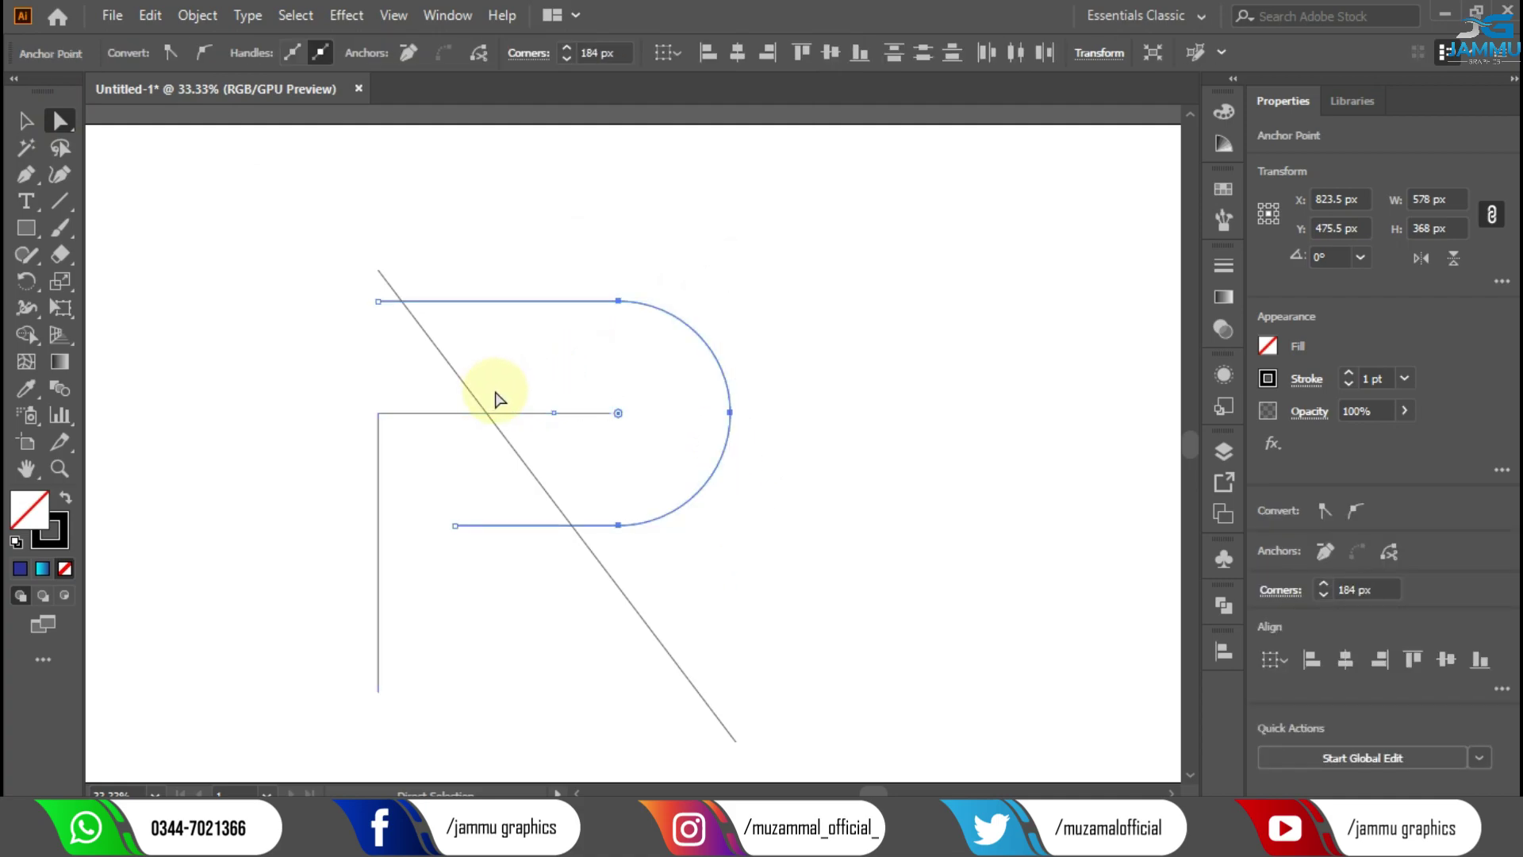
{"action": "left_click", "coordinate": [911, 436]}
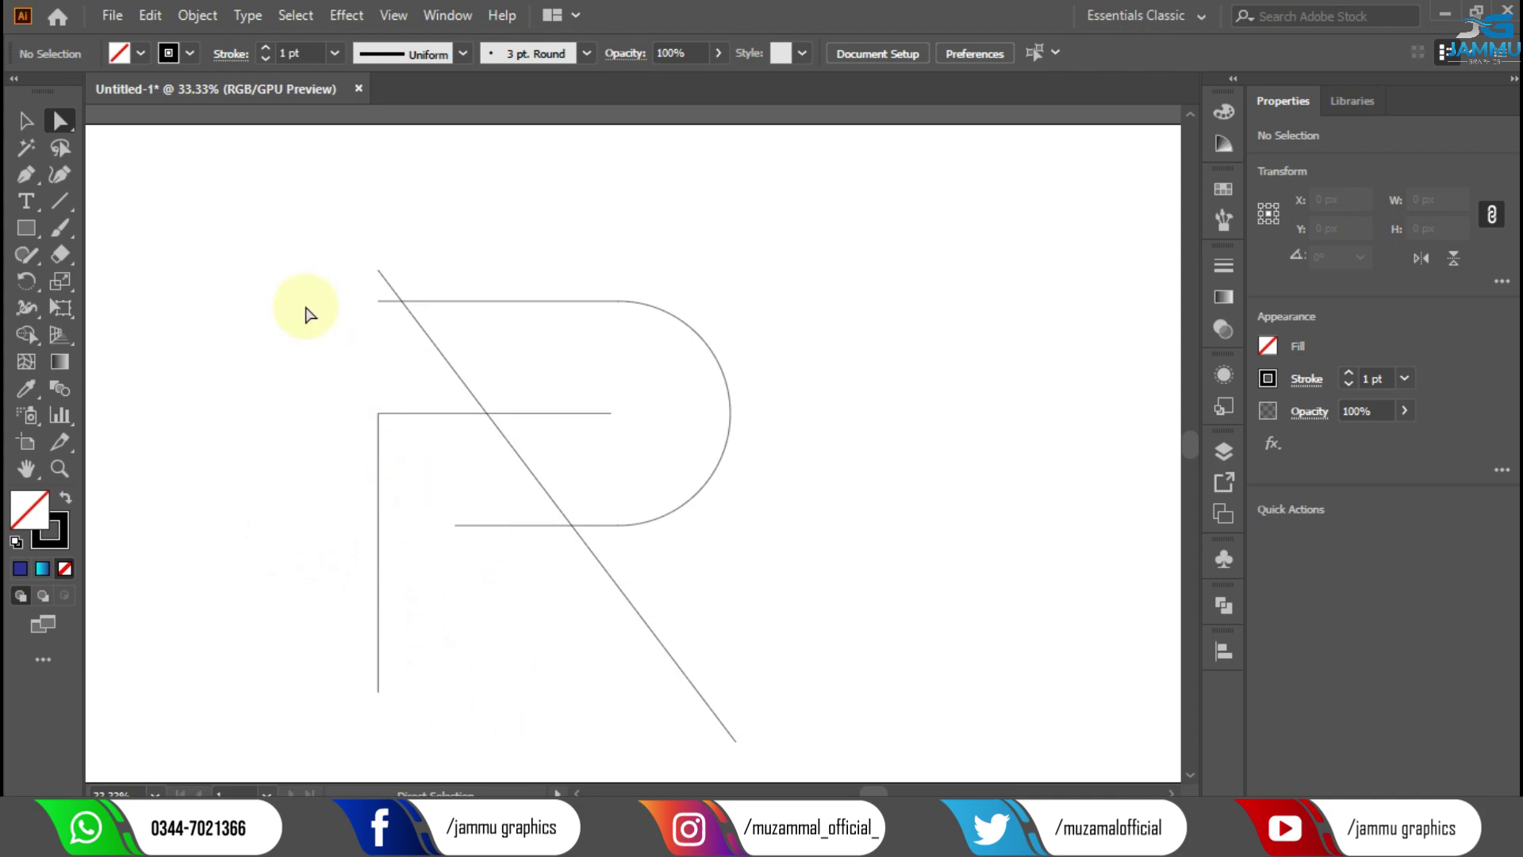
{"action": "mouse_move", "coordinate": [253, 251]}
{"action": "left_mouse_down"}
{"action": "mouse_move", "coordinate": [501, 390]}
{"action": "mouse_move", "coordinate": [786, 607]}
{"action": "mouse_move", "coordinate": [756, 579]}
{"action": "left_mouse_up"}
- Thicken all the R's strokes to 140 pt
{"action": "left_click", "coordinate": [20, 120]}
{"action": "left_click", "coordinate": [226, 235]}
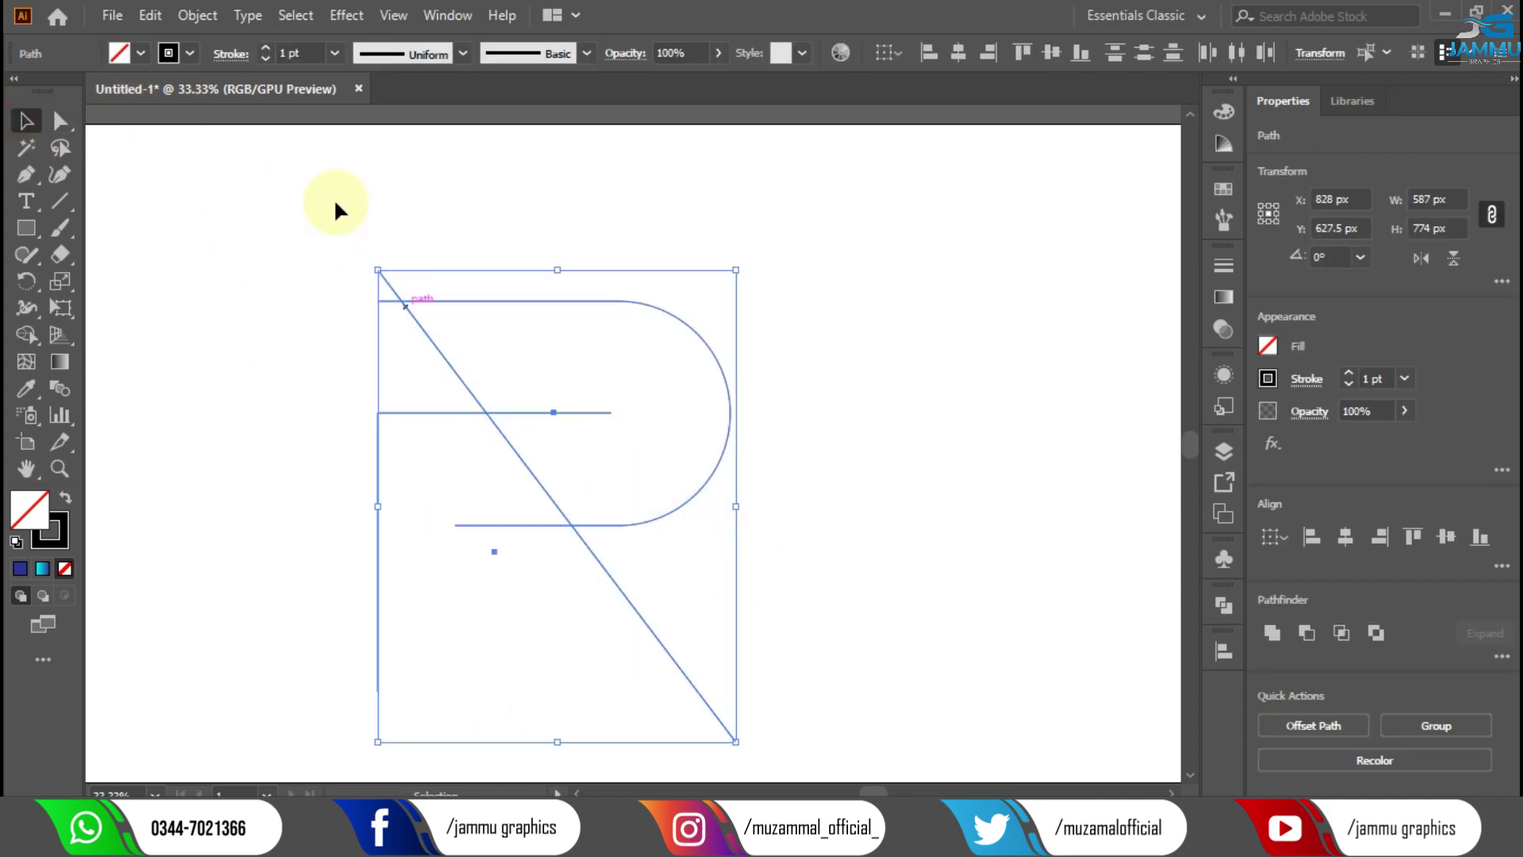
{"action": "left_click", "coordinate": [265, 50]}
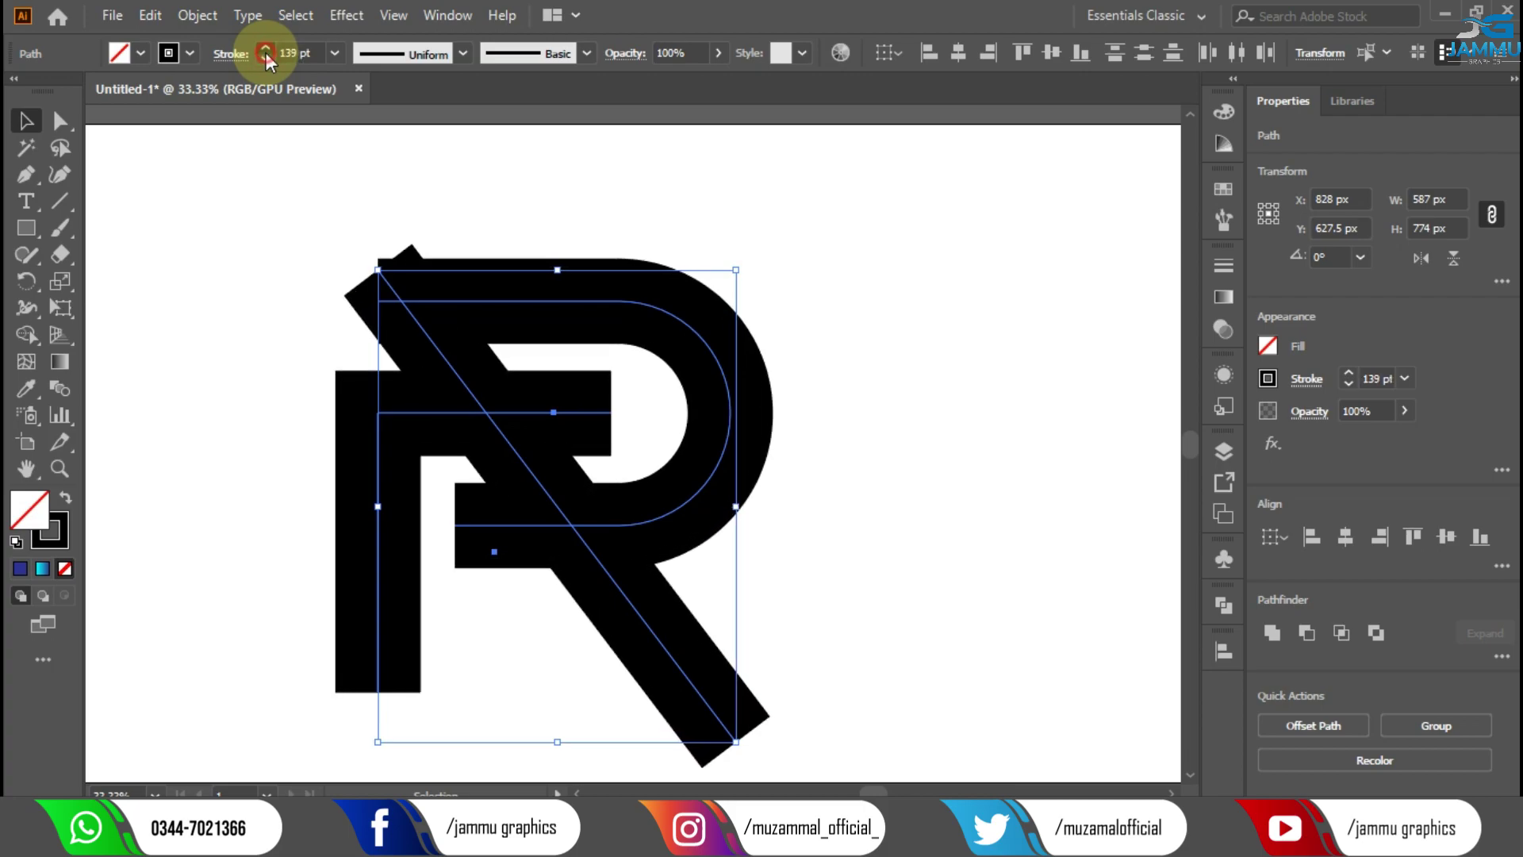
{"action": "left_click", "coordinate": [250, 218]}
- Reposition the diagonal leg and stretch it from above the top-left to past the base
{"action": "left_click_drag", "start_coordinate": [443, 358], "coordinate": [460, 334]}
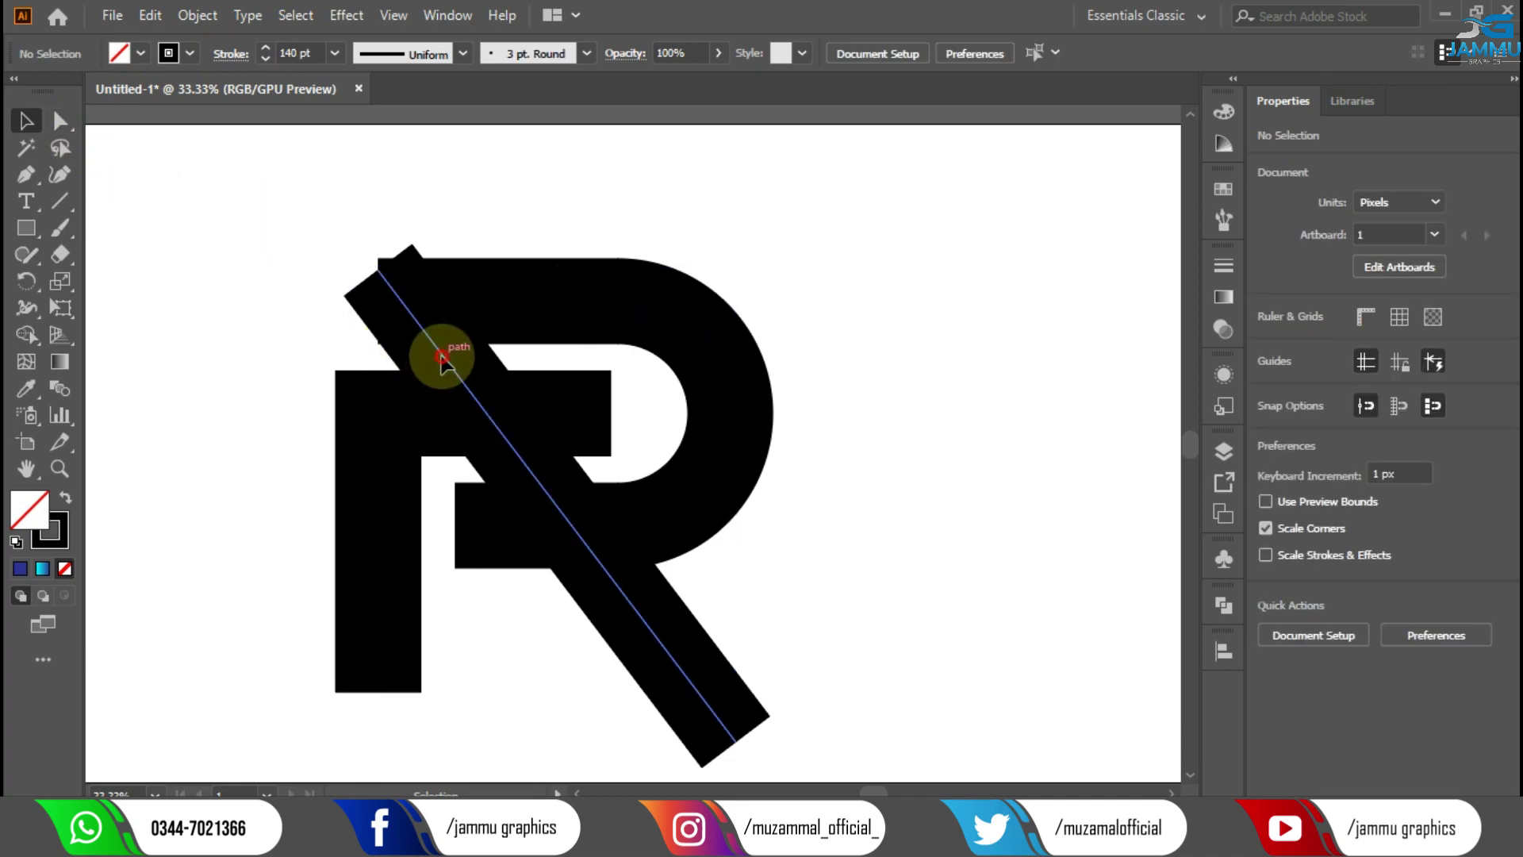
{"action": "left_click_drag", "start_coordinate": [394, 248], "coordinate": [402, 209]}
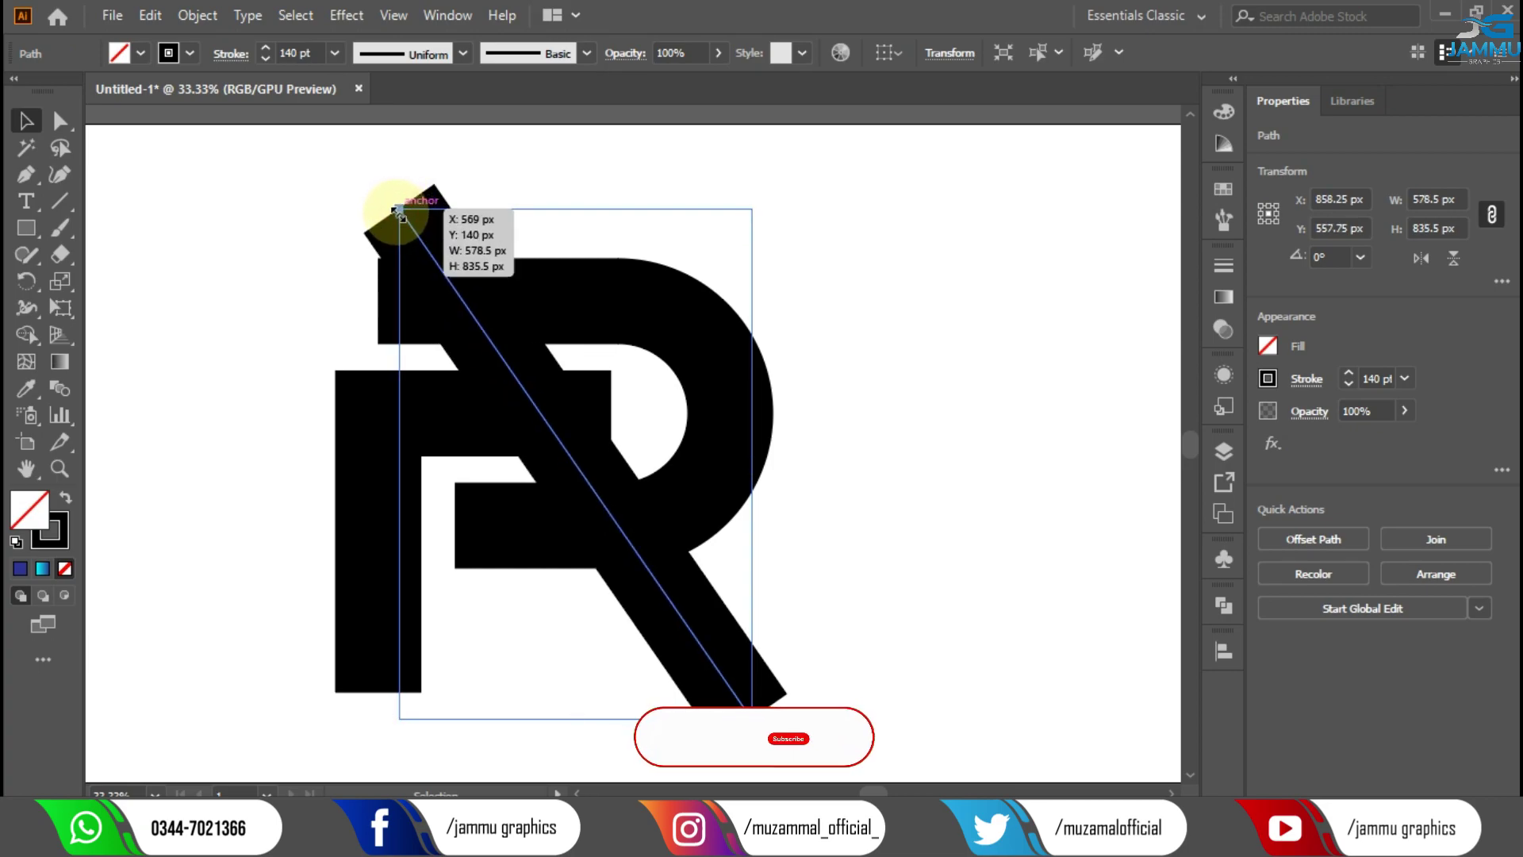
{"action": "left_click_drag", "start_coordinate": [401, 209], "coordinate": [391, 215]}
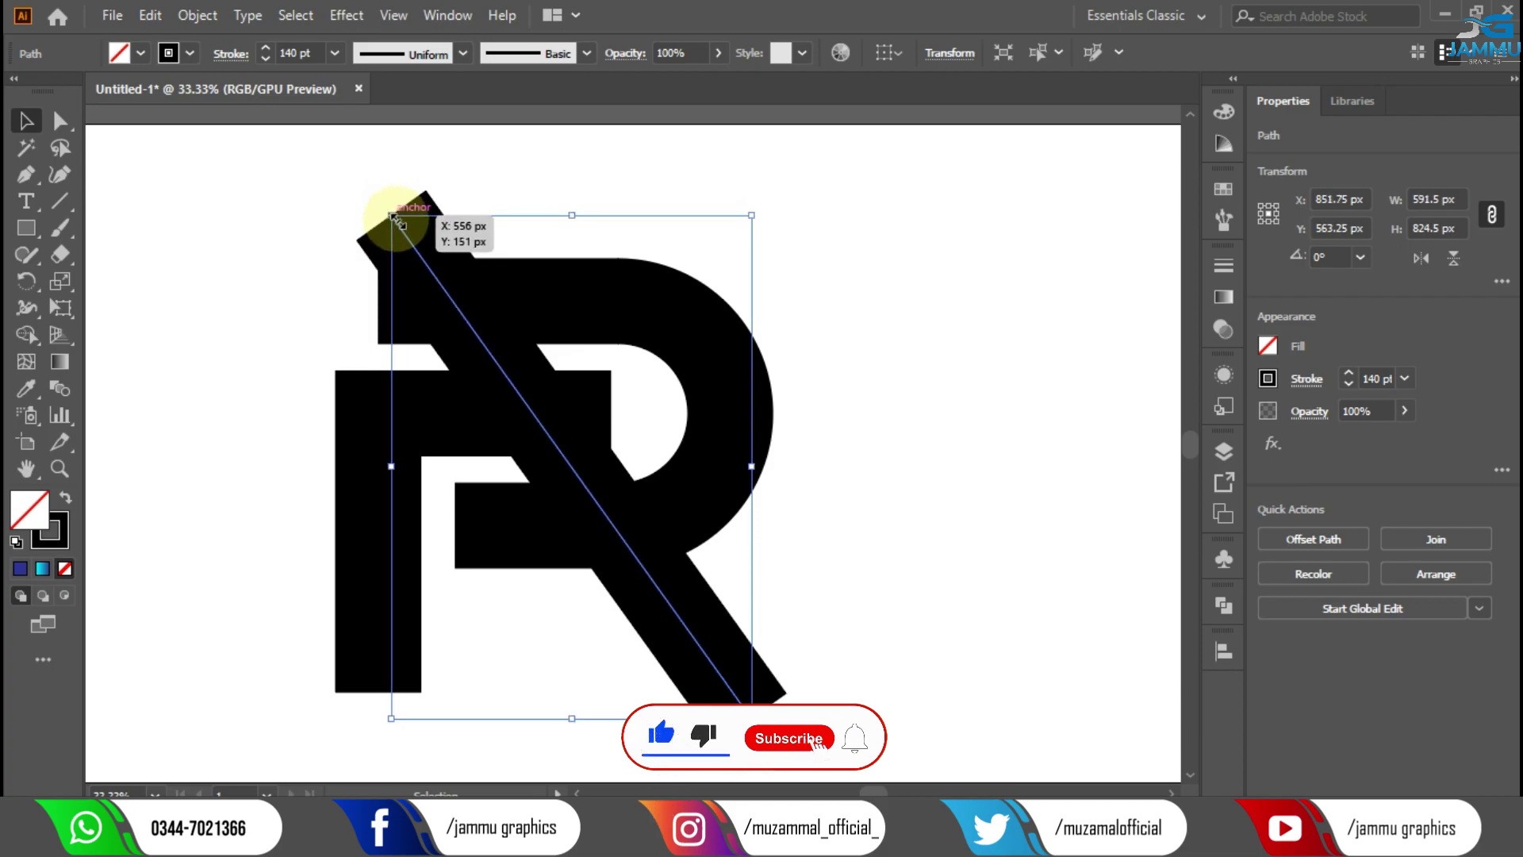
{"action": "left_click_drag", "start_coordinate": [415, 252], "coordinate": [425, 246]}
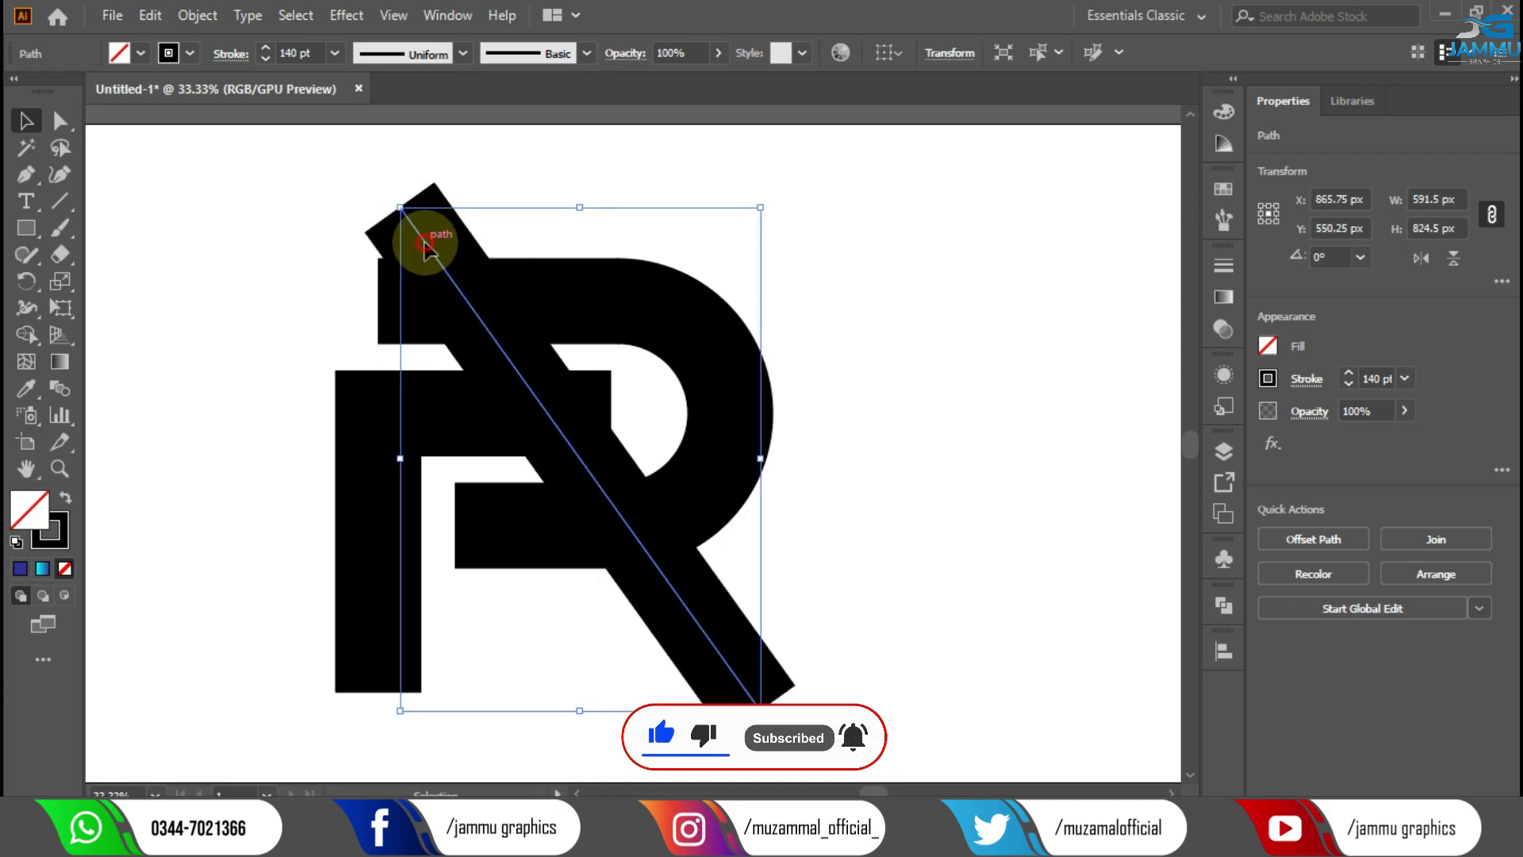
{"action": "left_click_drag", "start_coordinate": [424, 251], "coordinate": [422, 252]}
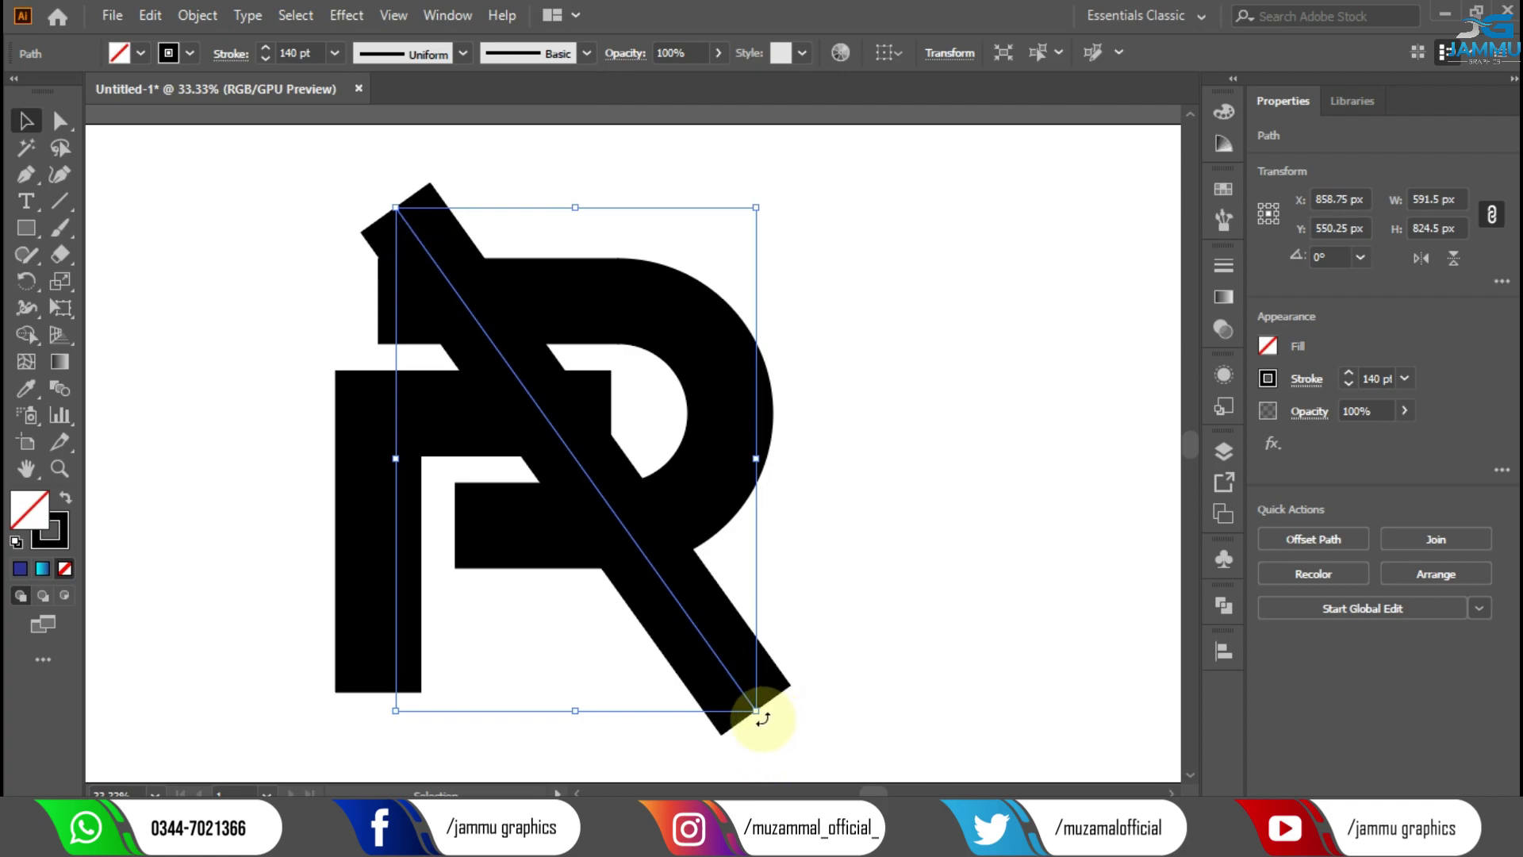
{"action": "left_click_drag", "start_coordinate": [756, 711], "coordinate": [730, 737]}
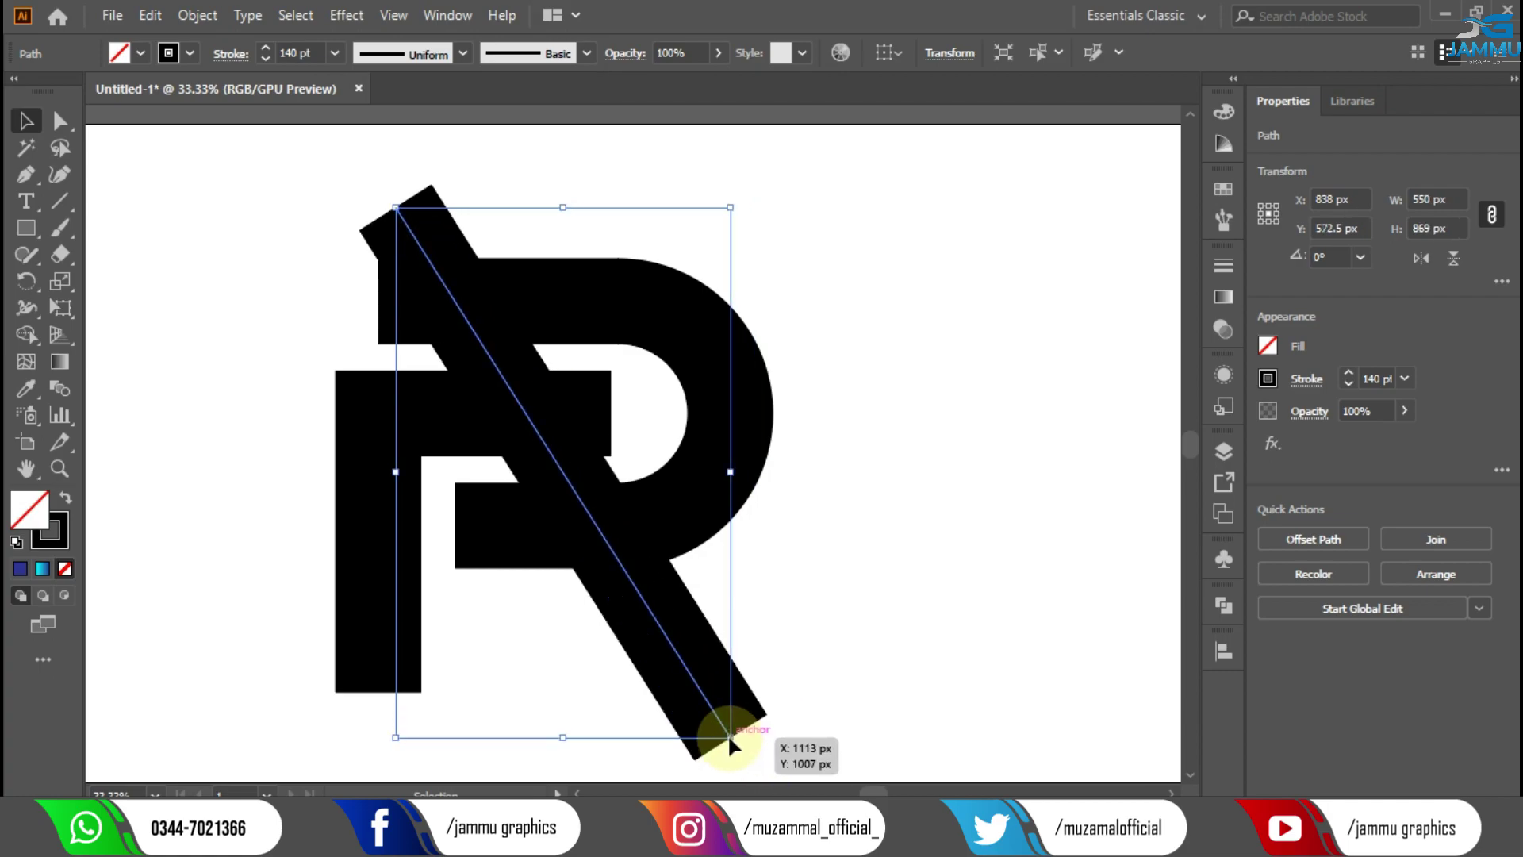
{"action": "left_click_drag", "start_coordinate": [729, 737], "coordinate": [729, 749]}
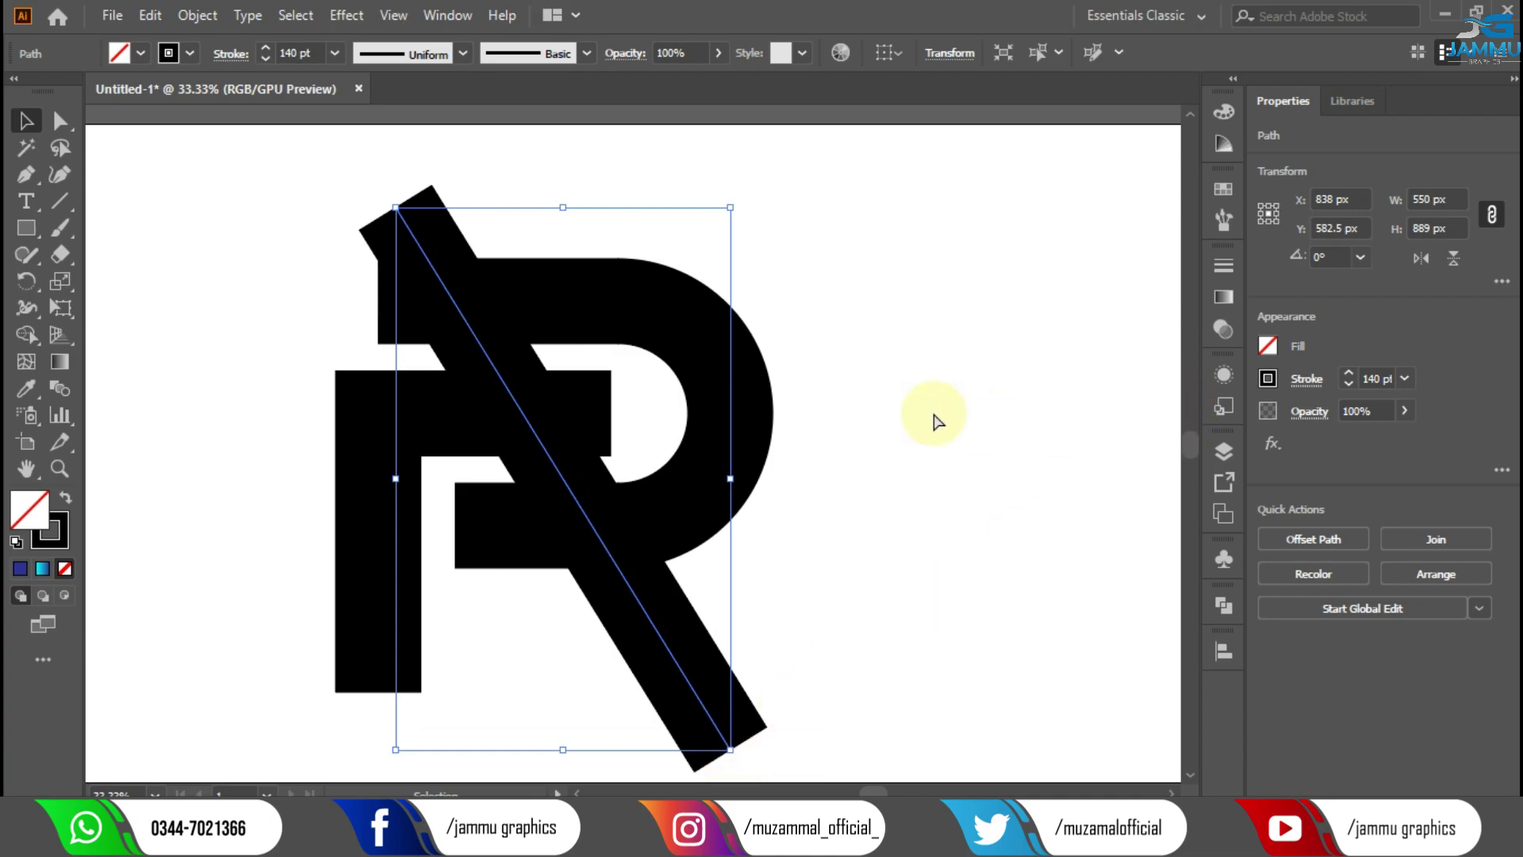
{"action": "key", "text": "ctrl+minus"}
- Move the R and its diagonal leg together up and to the right
{"action": "left_click", "coordinate": [876, 497]}
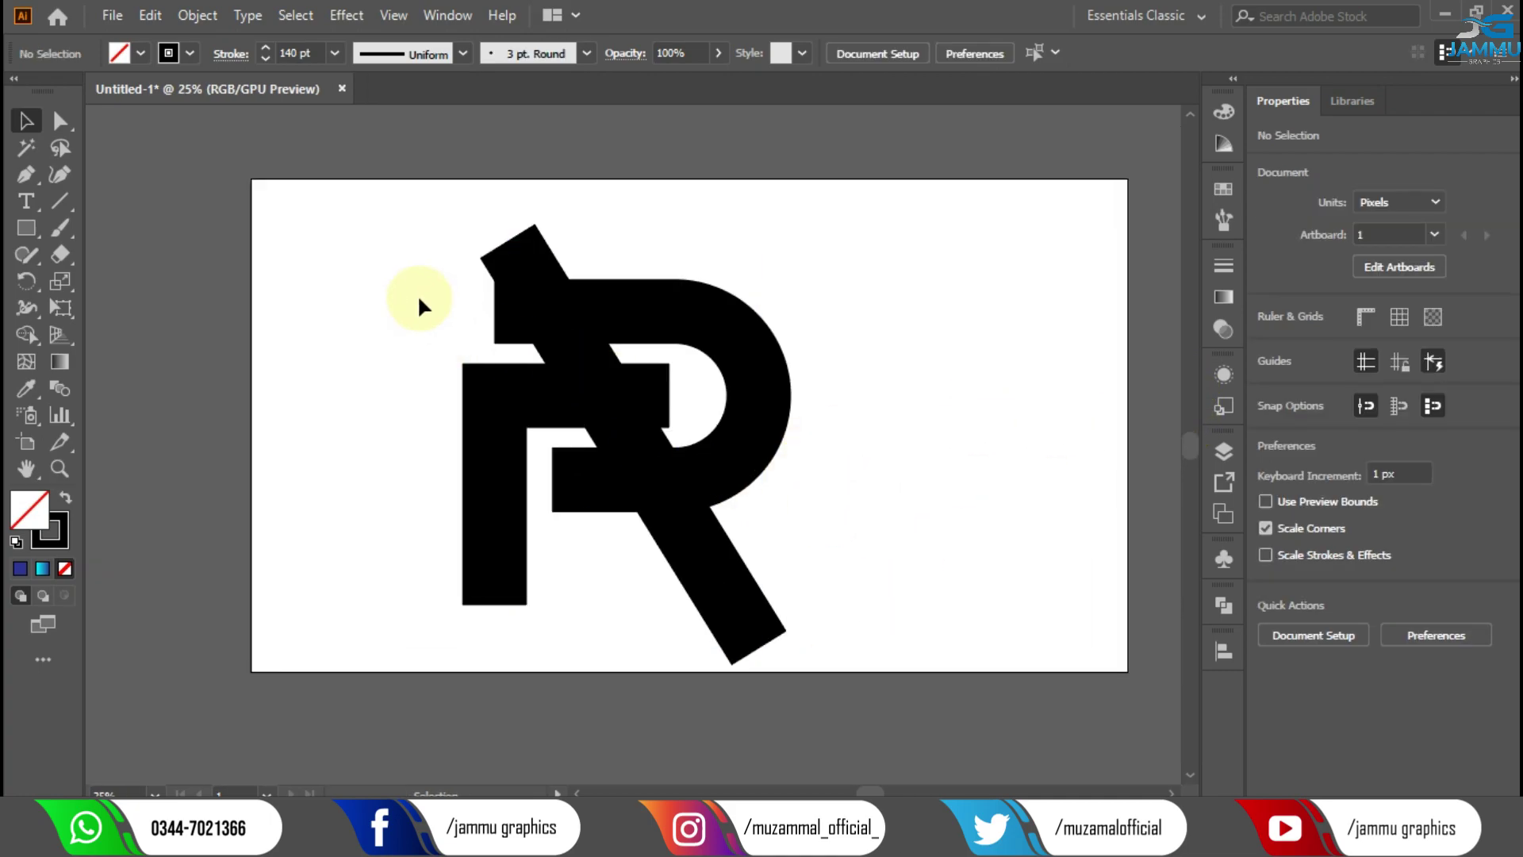
{"action": "left_click_drag", "start_coordinate": [418, 293], "coordinate": [842, 555]}
{"action": "left_click_drag", "start_coordinate": [633, 449], "coordinate": [675, 400]}
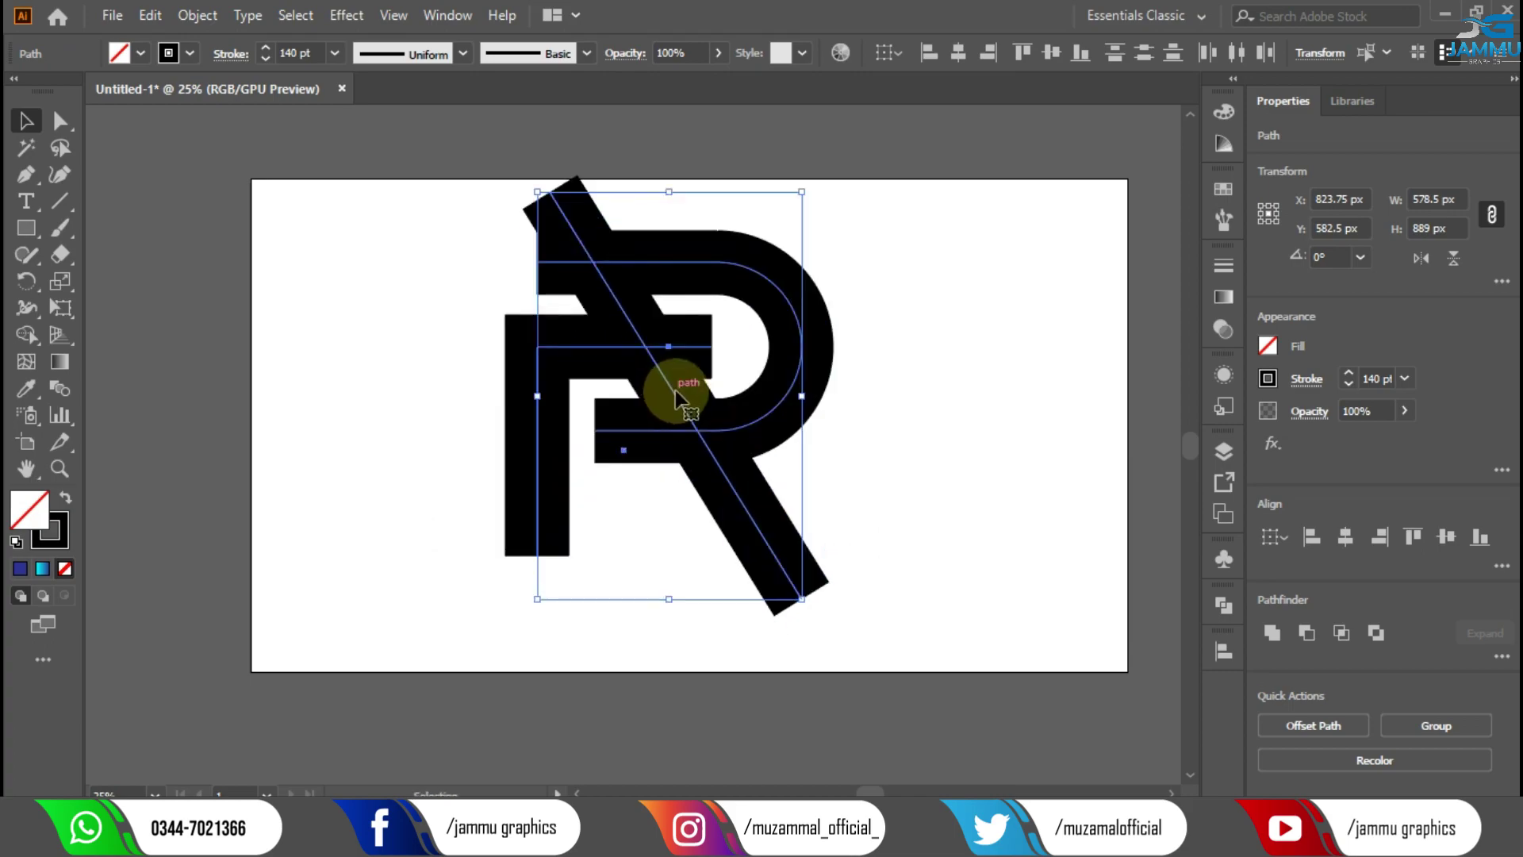
{"action": "left_click", "coordinate": [946, 506]}
- Drag the left stem's bottom anchor straight down to lengthen it
{"action": "left_click", "coordinate": [538, 549]}
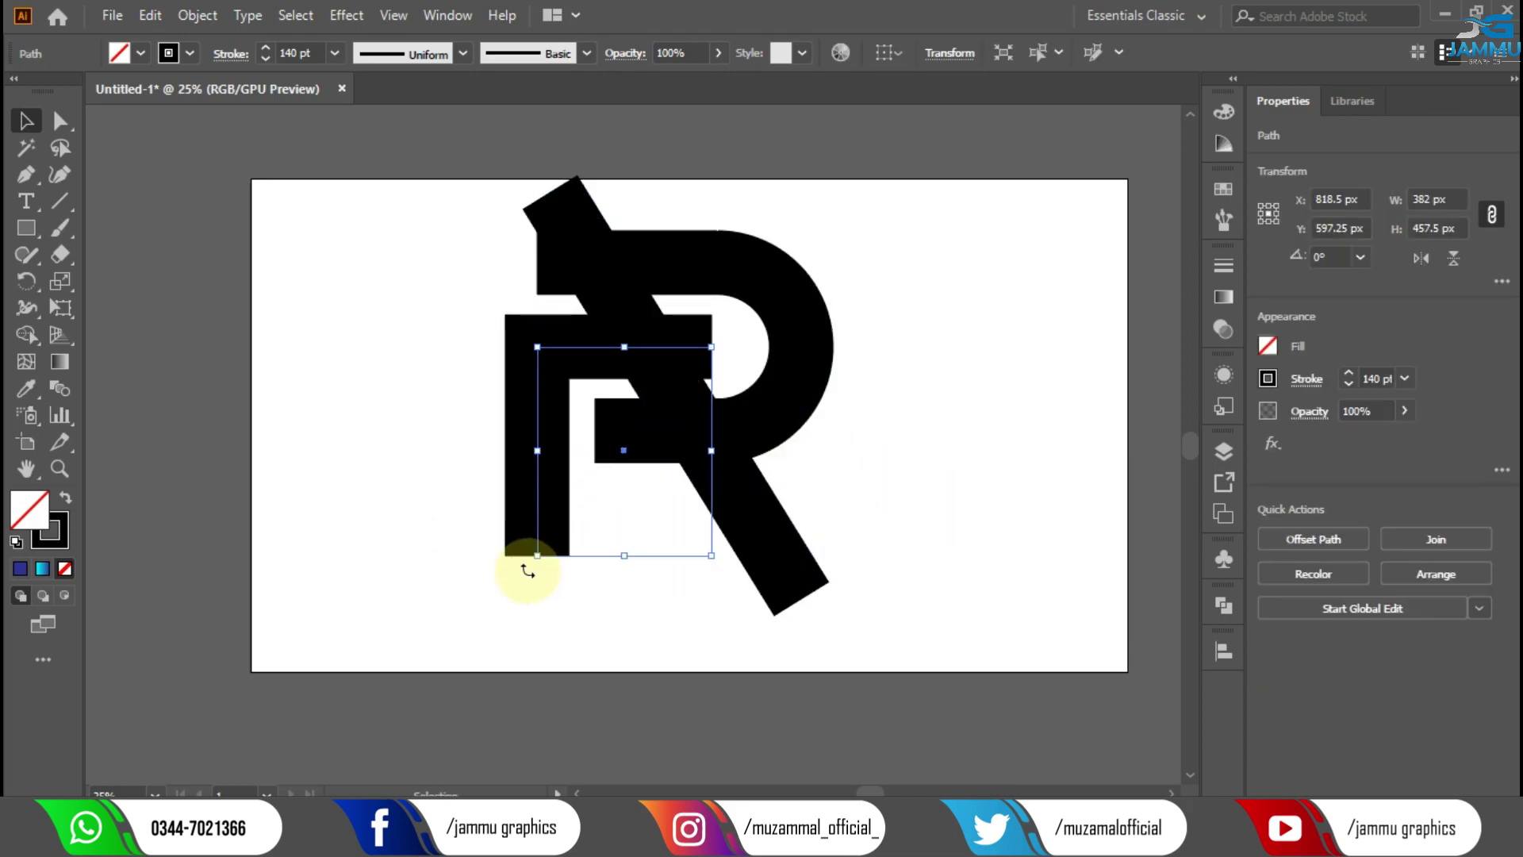
{"action": "left_click", "coordinate": [534, 562]}
{"action": "left_click", "coordinate": [60, 121]}
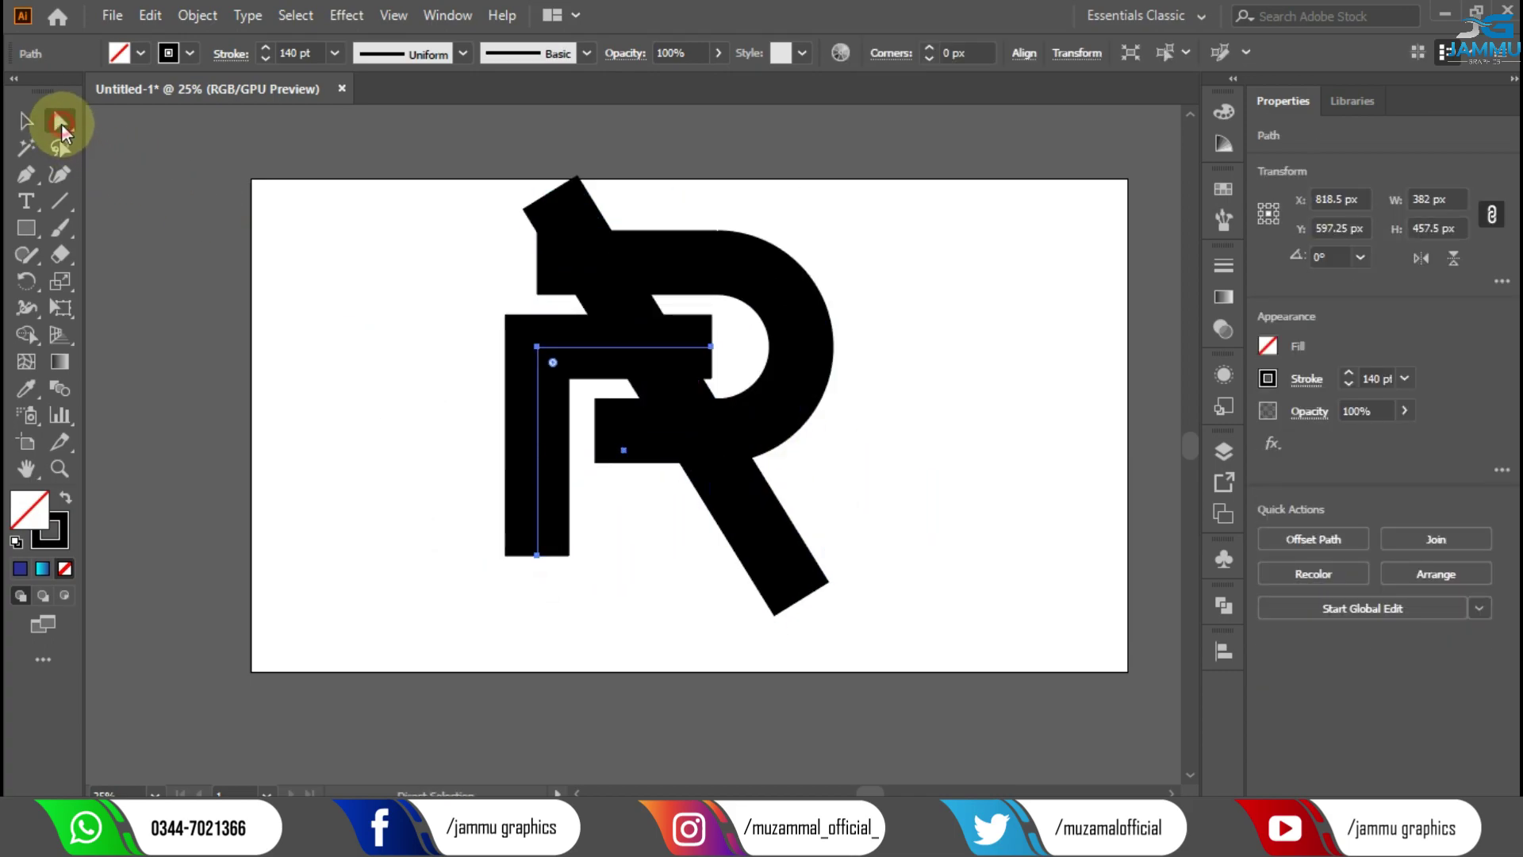
{"action": "left_click", "coordinate": [539, 556]}
{"action": "left_click_drag", "start_coordinate": [538, 557], "coordinate": [536, 623]}
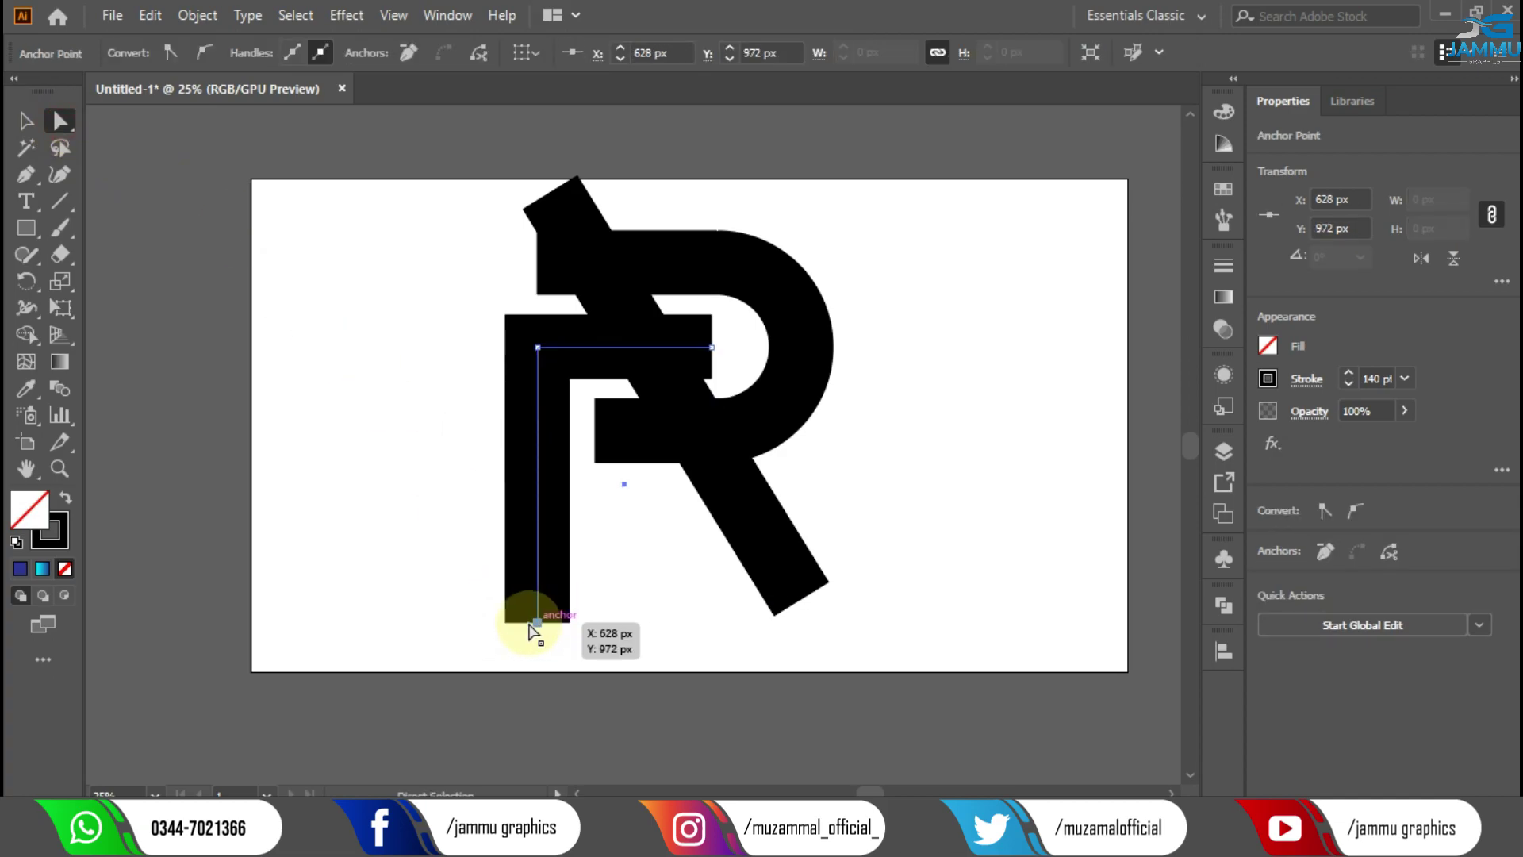
{"action": "left_click", "coordinate": [400, 565]}
- Drag the diagonal leg's bottom anchor further down-right
{"action": "left_click", "coordinate": [781, 557]}
{"action": "left_click", "coordinate": [801, 603]}
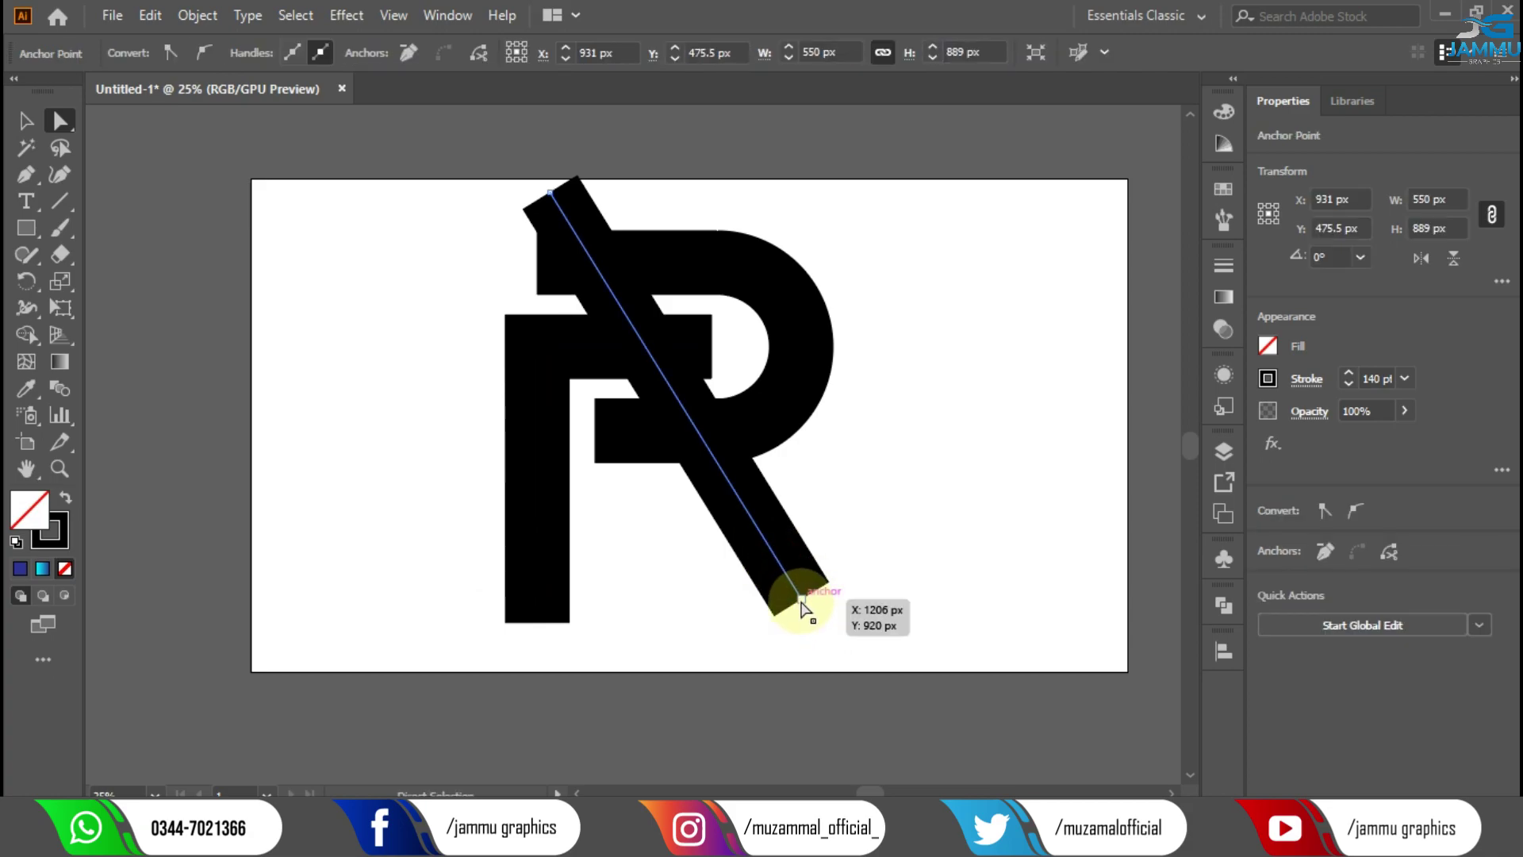
{"action": "left_click_drag", "start_coordinate": [819, 627], "coordinate": [829, 637]}
{"action": "left_click", "coordinate": [925, 500]}
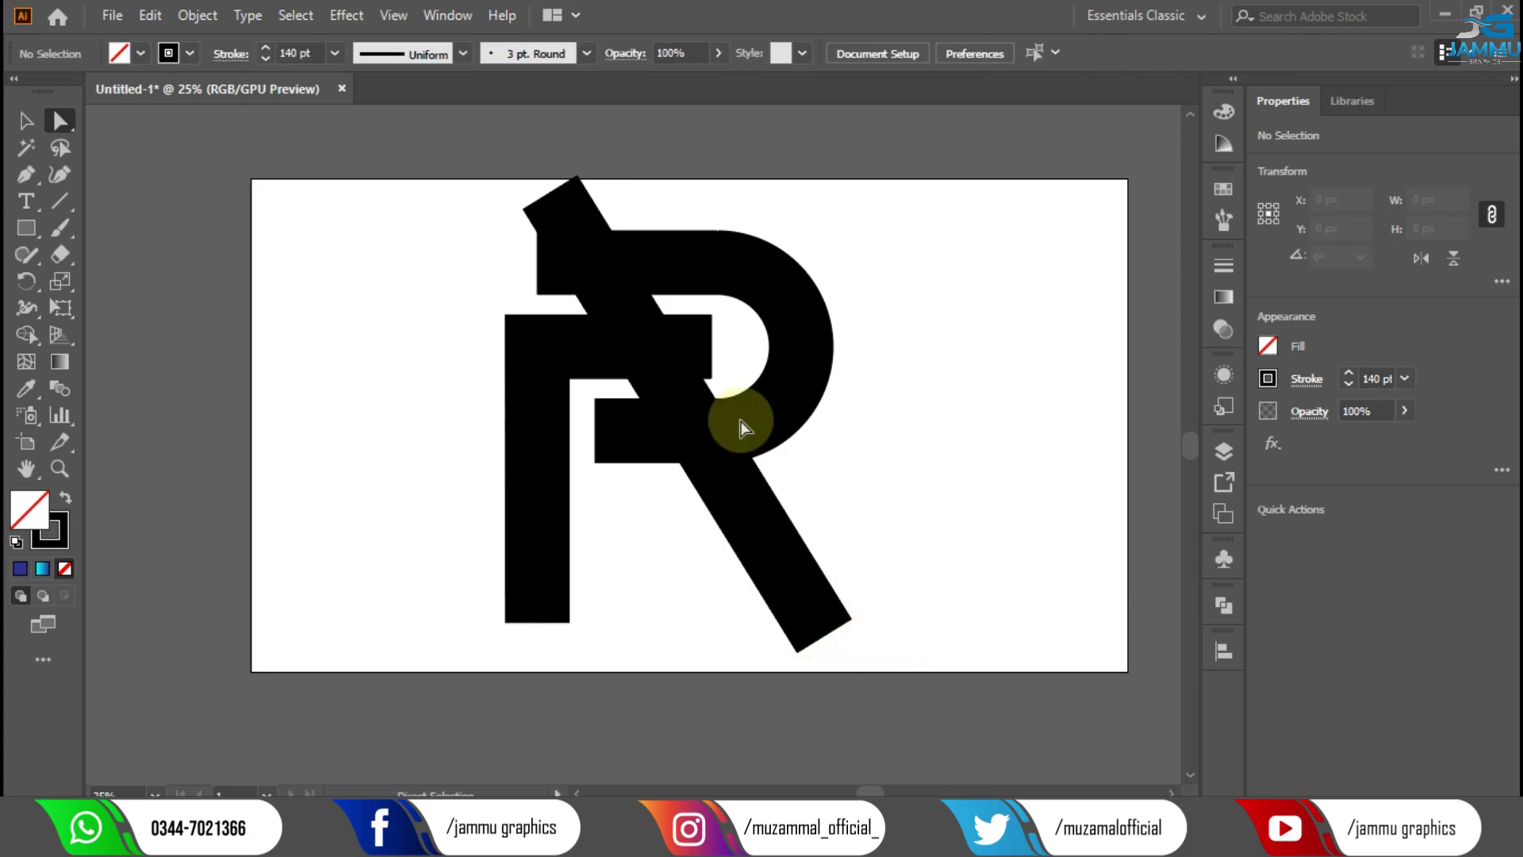
{"action": "left_click_drag", "start_coordinate": [459, 232], "coordinate": [925, 537]}
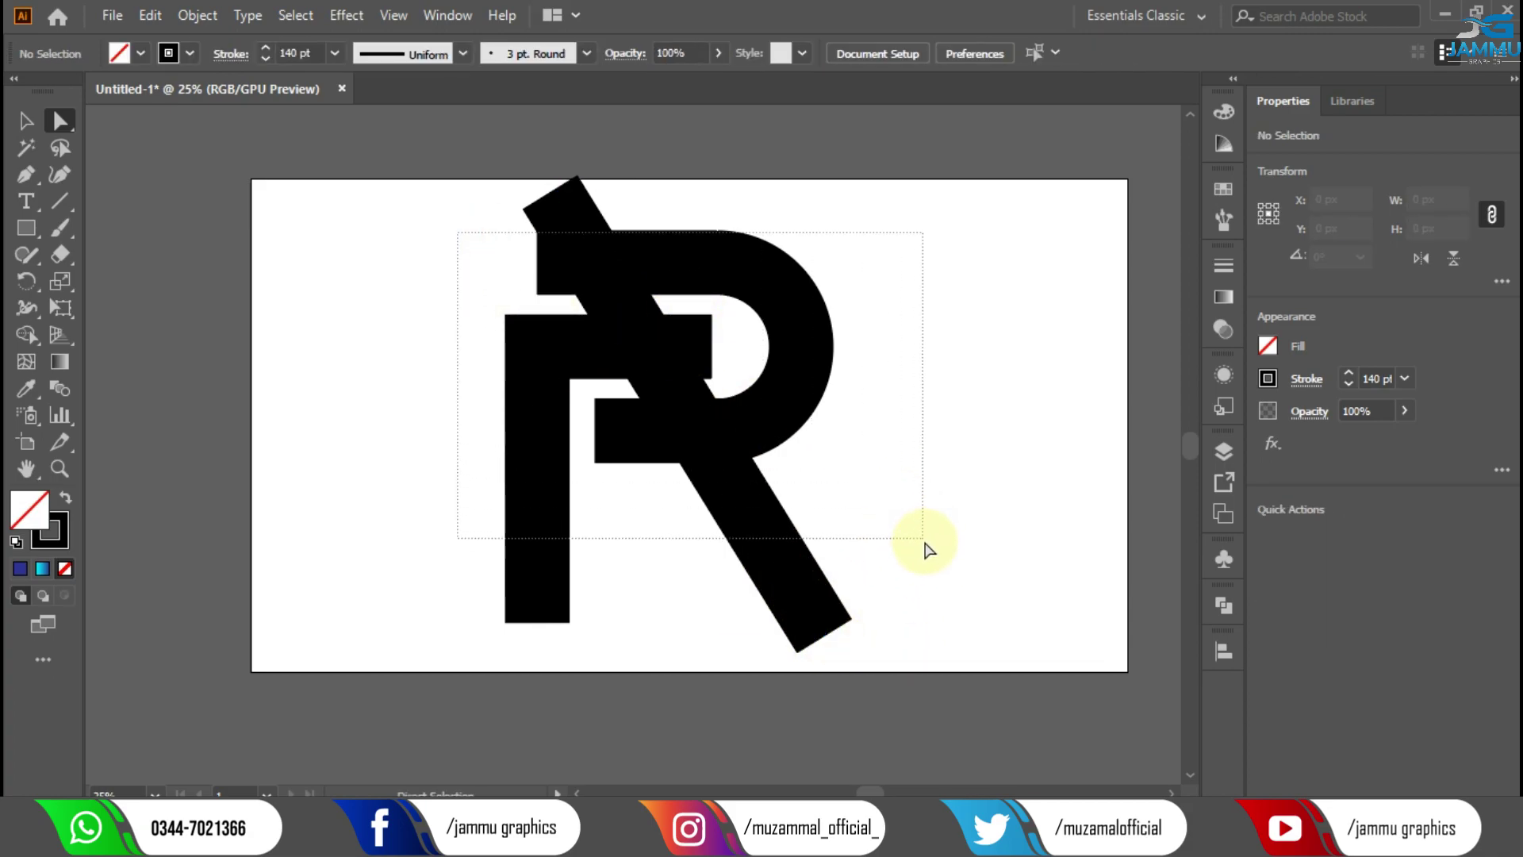
- Expand the R's strokes into filled shapes with Object > Expand
{"action": "left_click", "coordinate": [208, 18]}
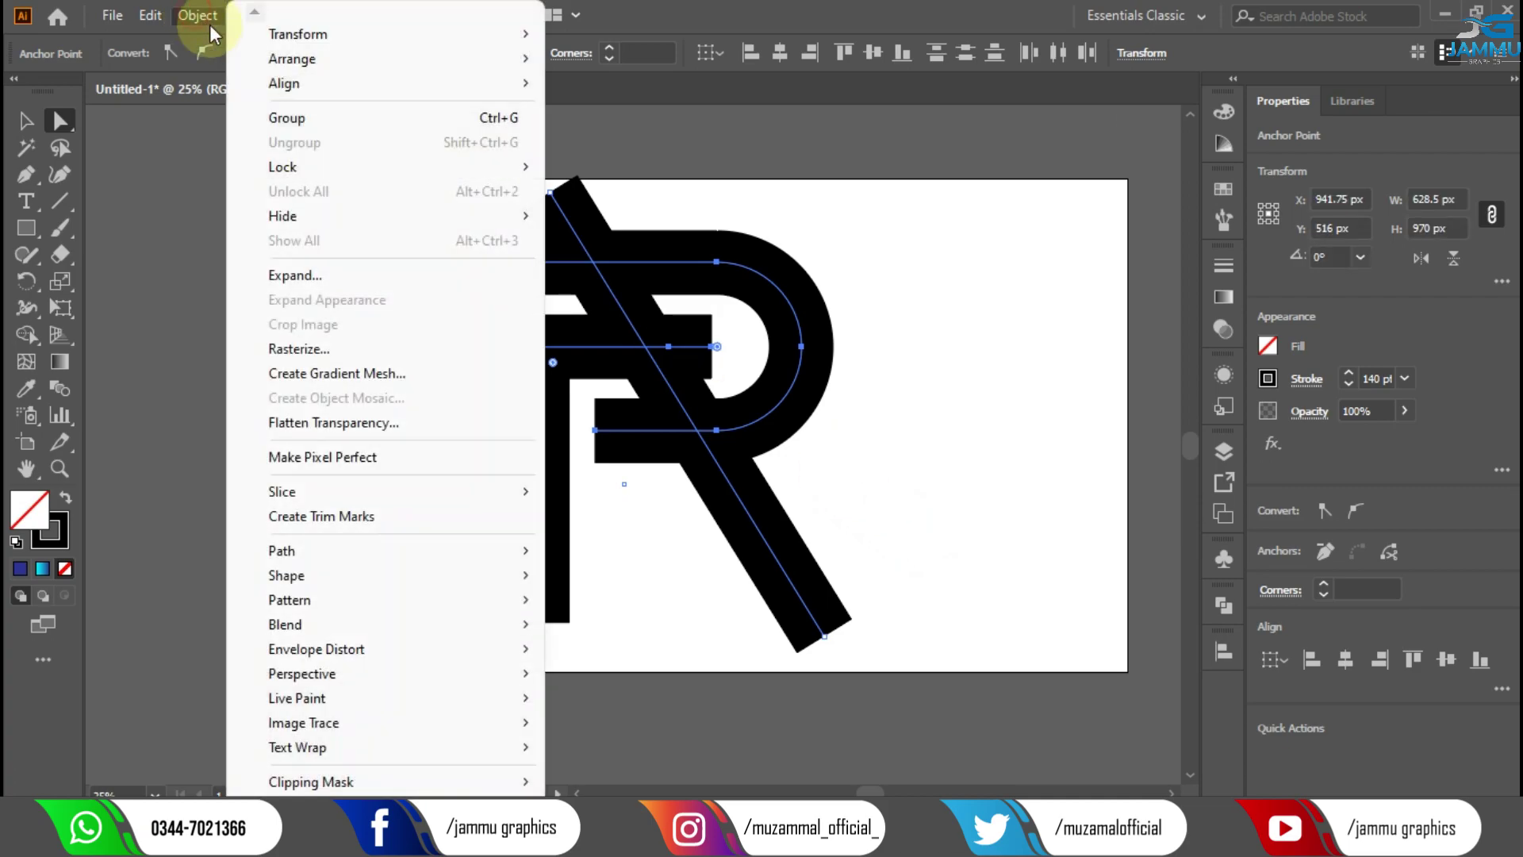
{"action": "left_click", "coordinate": [308, 278]}
{"action": "left_click", "coordinate": [694, 531]}
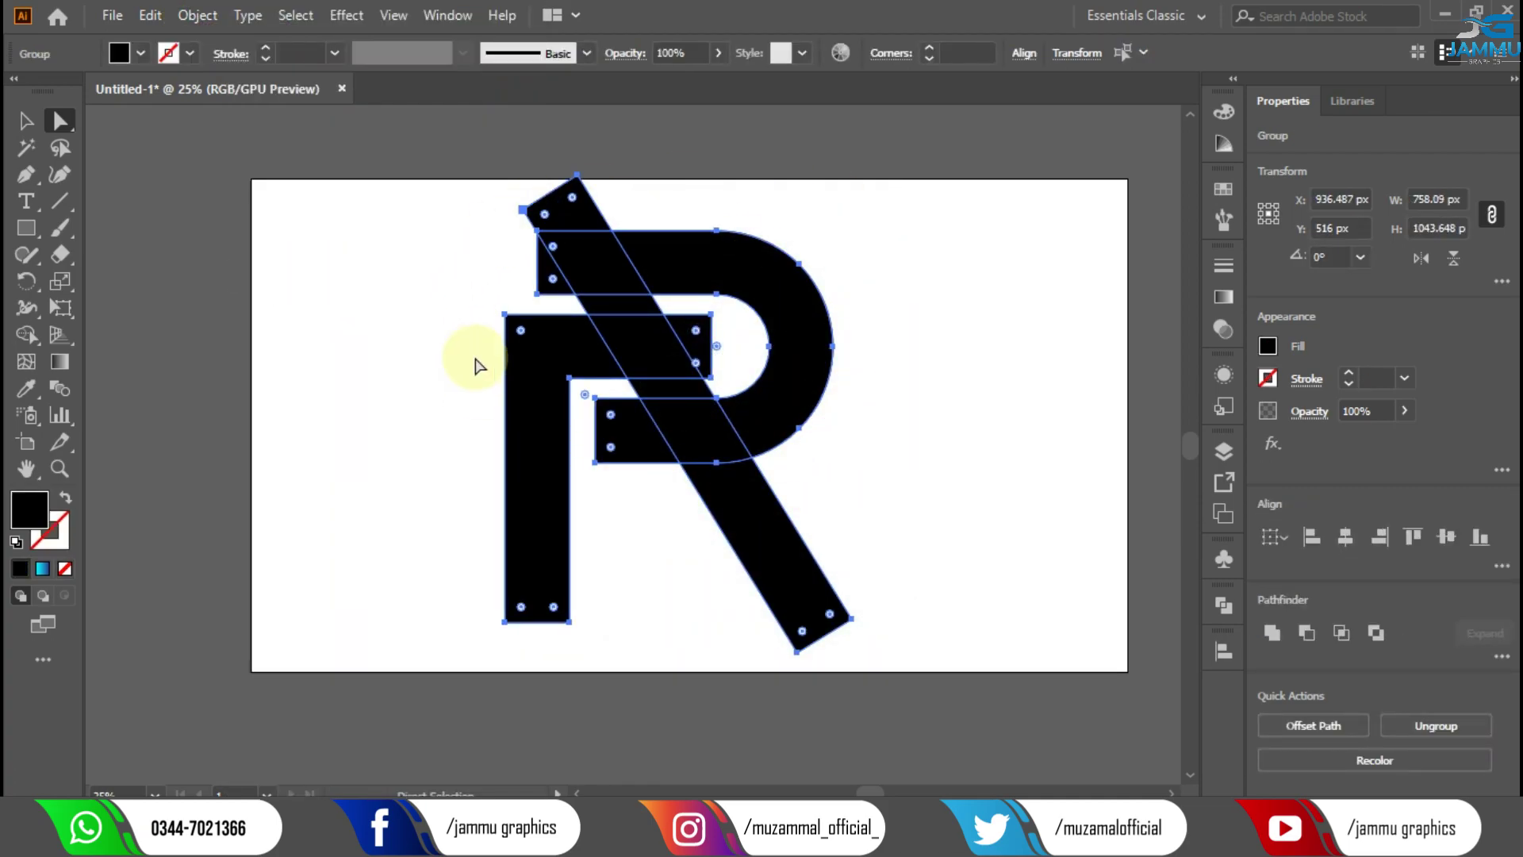
{"action": "left_click_drag", "start_coordinate": [407, 230], "coordinate": [894, 577]}
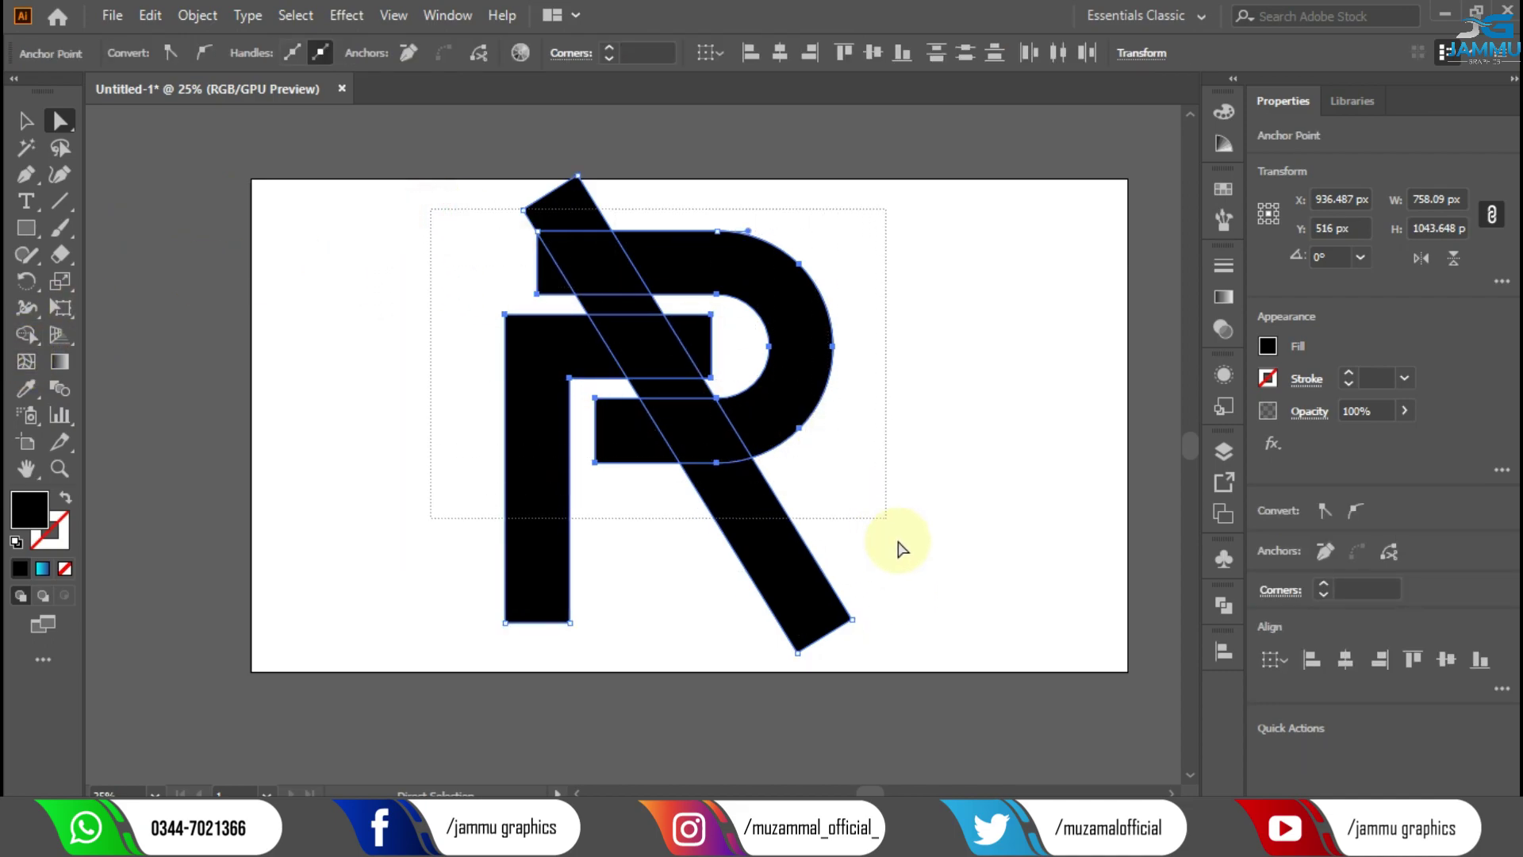
{"action": "left_click_drag", "start_coordinate": [434, 220], "coordinate": [903, 572]}
- Use Shape Builder to delete the diagonal's top tip and overlap strips, merging the remaining pieces
{"action": "left_click", "coordinate": [26, 334]}
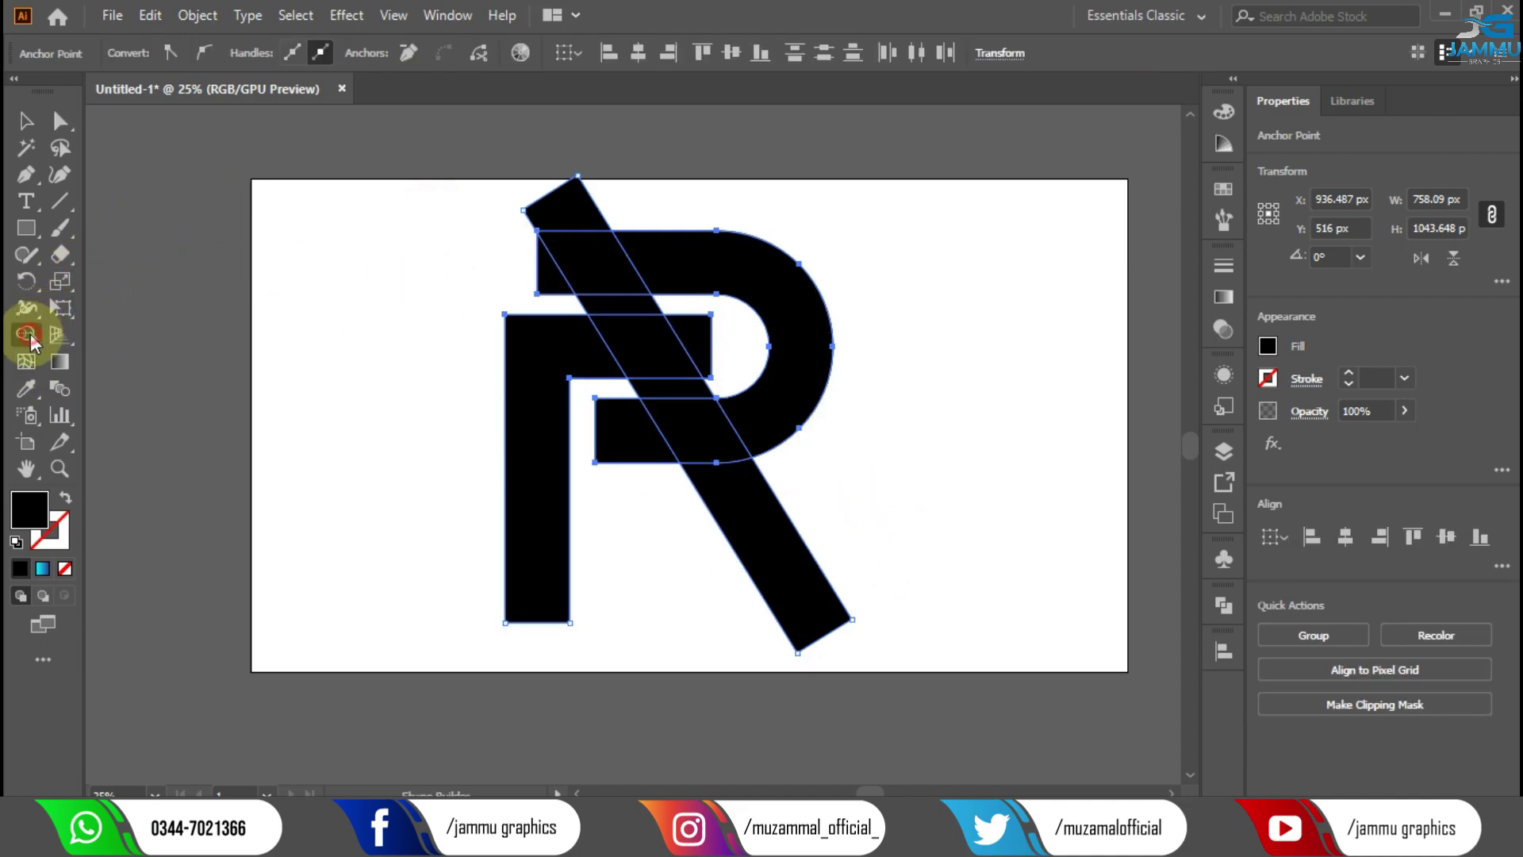
{"action": "left_click", "coordinate": [524, 214], "text": "alt"}
{"action": "left_click", "coordinate": [649, 311]}
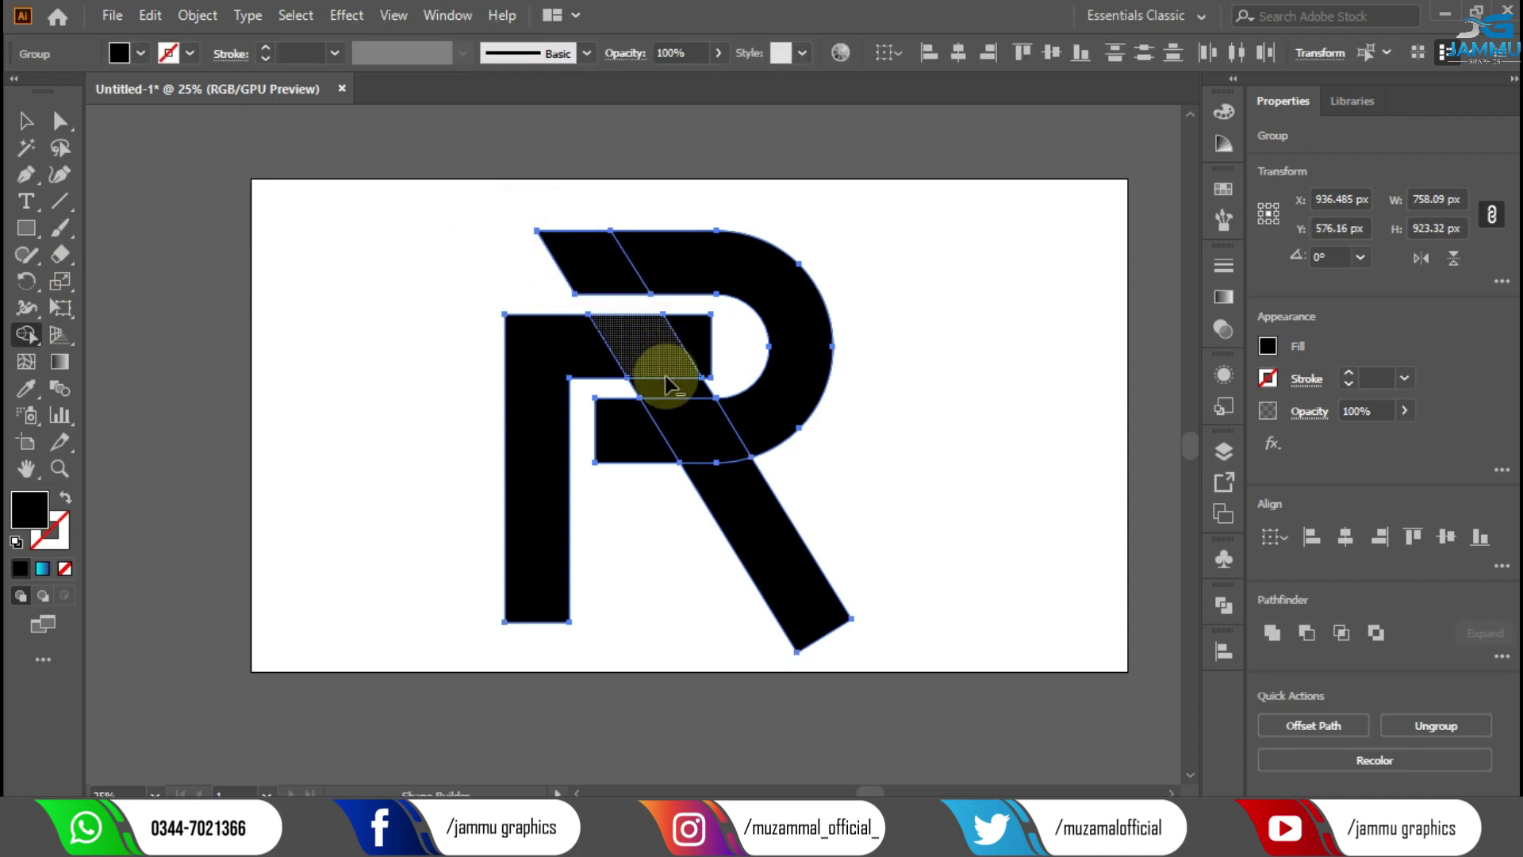
{"action": "left_click", "coordinate": [635, 387], "text": "alt"}
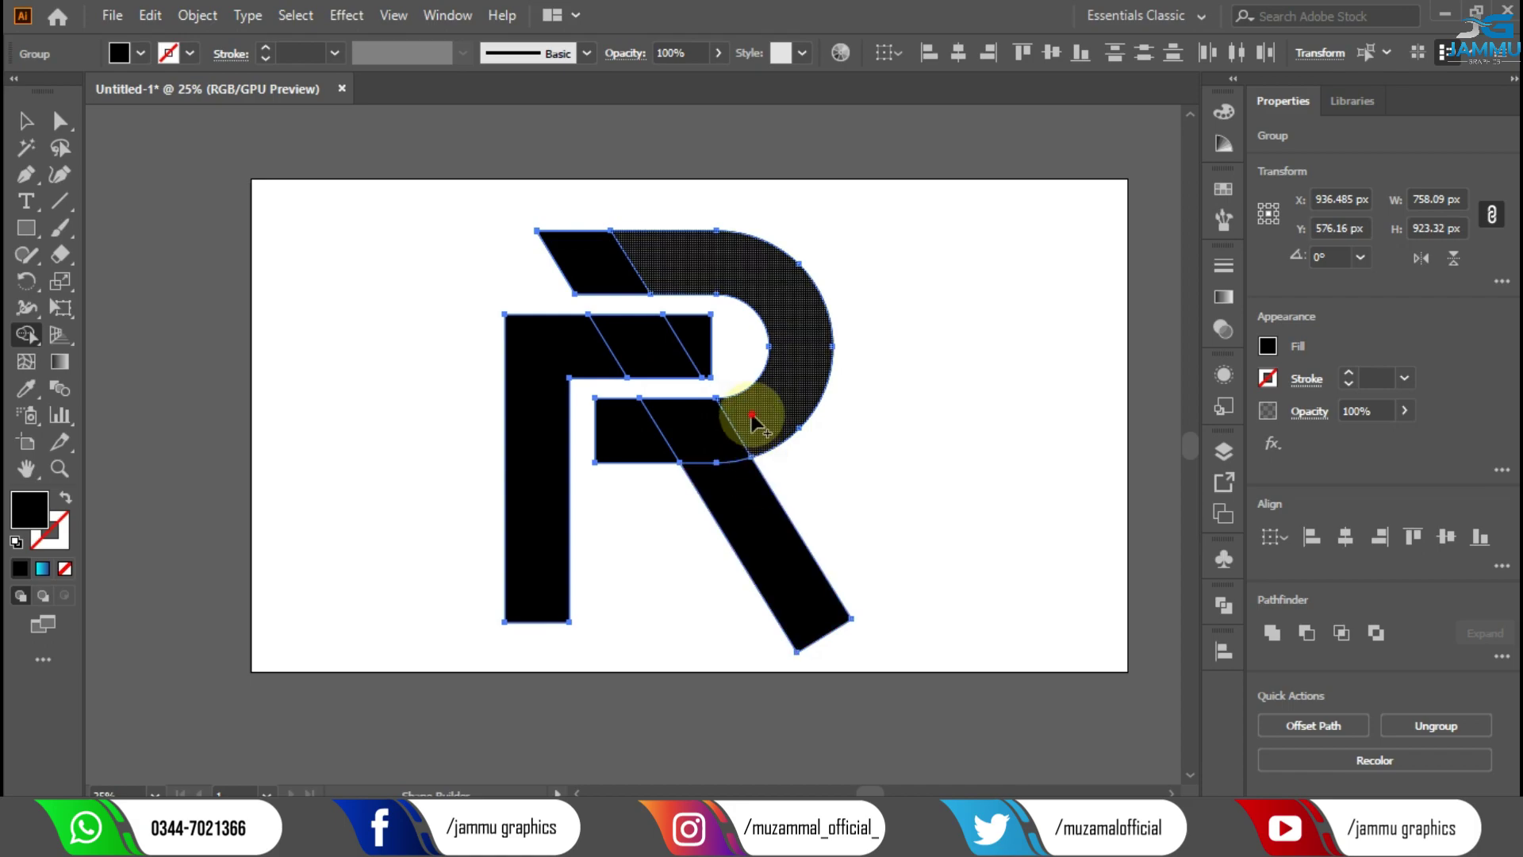
{"action": "left_click_drag", "start_coordinate": [751, 408], "coordinate": [635, 448]}
{"action": "left_click_drag", "start_coordinate": [599, 341], "coordinate": [680, 339]}
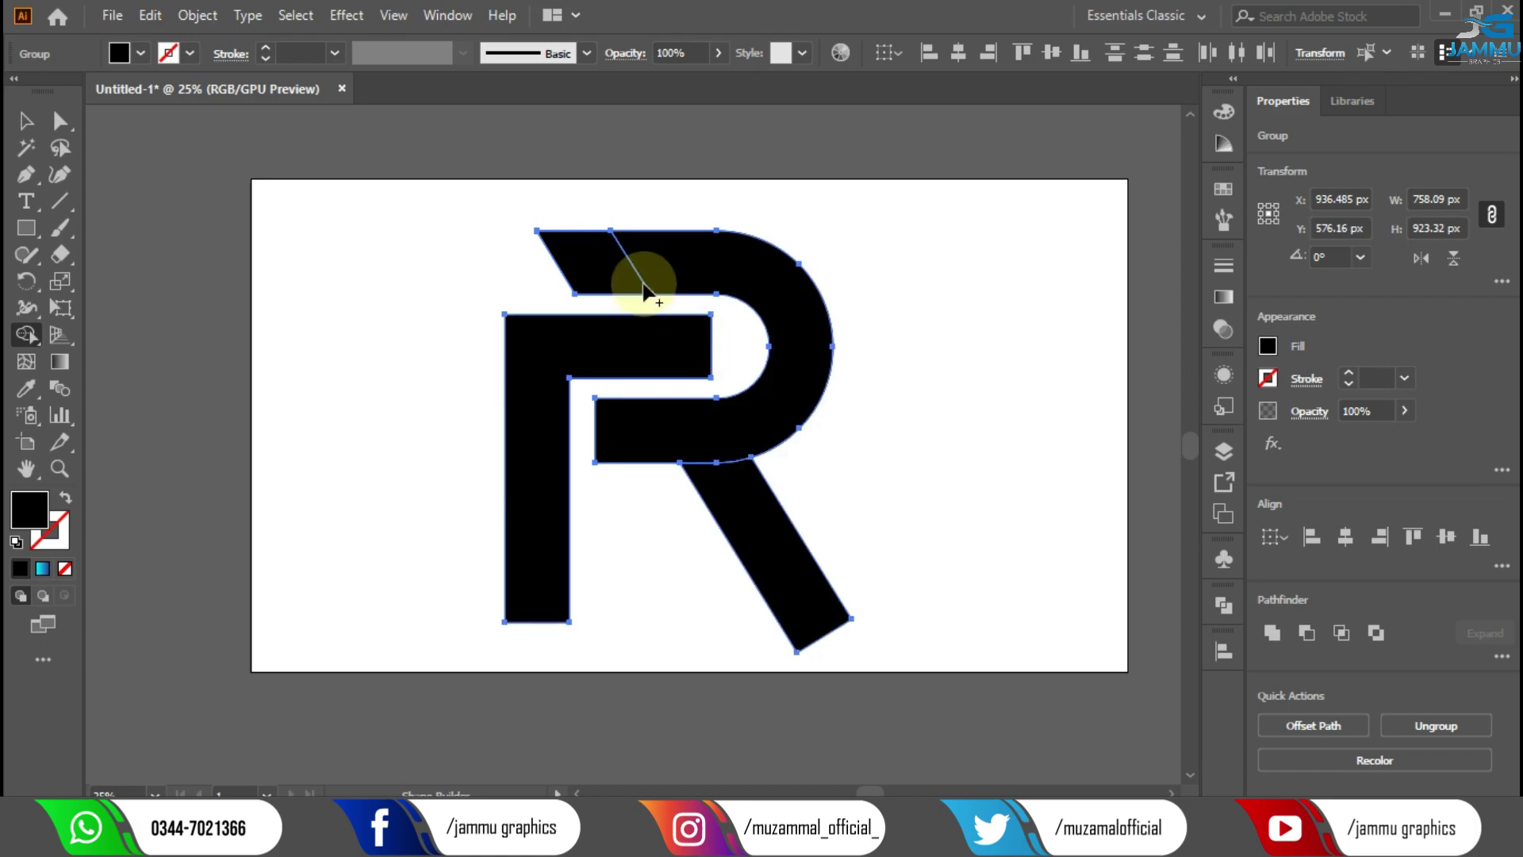
{"action": "left_click_drag", "start_coordinate": [645, 287], "coordinate": [615, 279]}
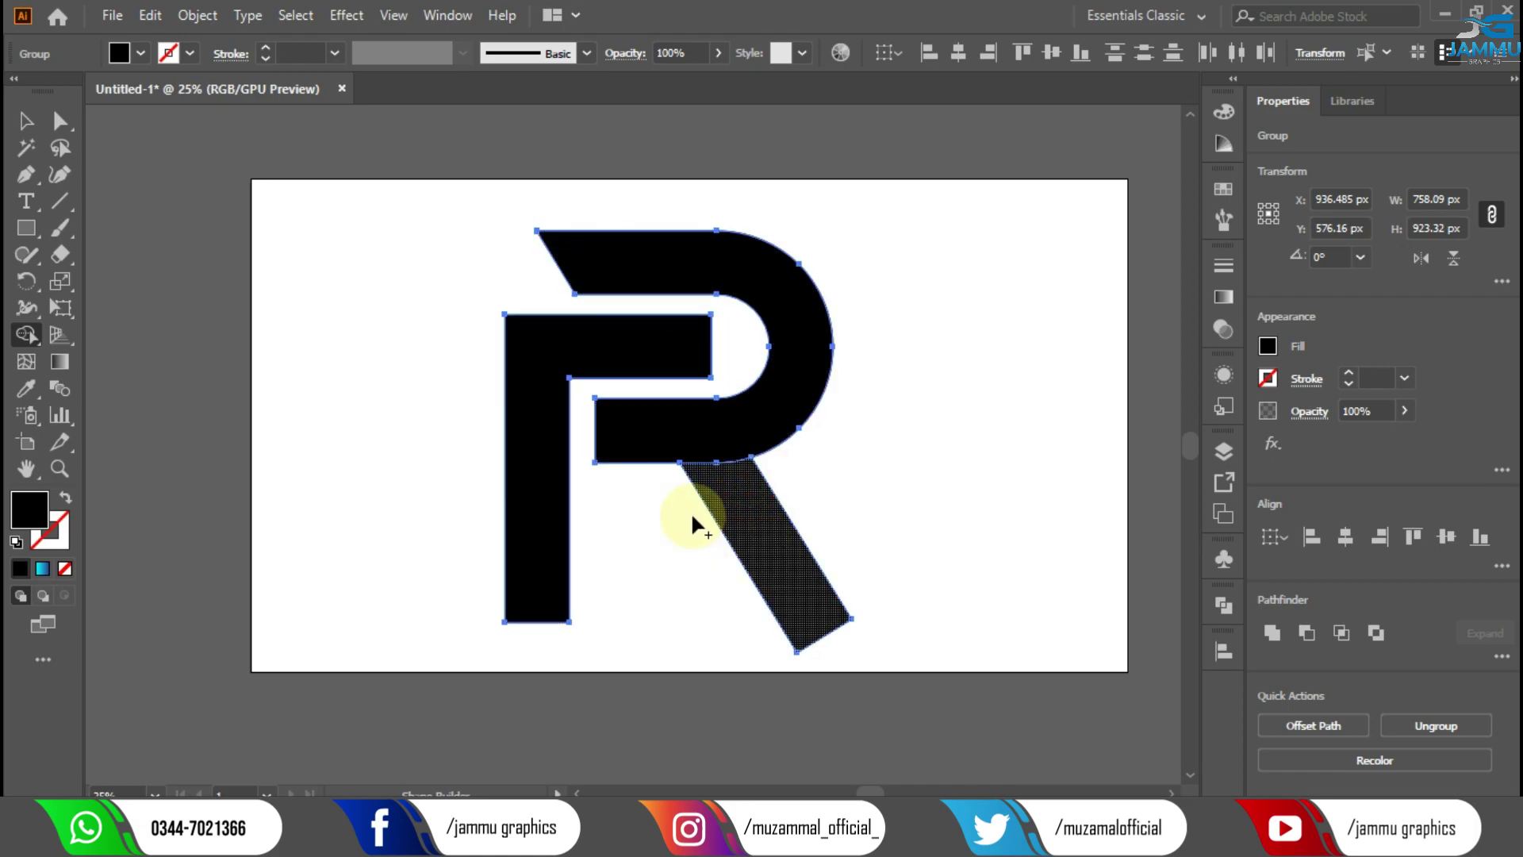
- Round the middle bar's right corner to a 70 px radius
{"action": "left_click", "coordinate": [28, 127]}
{"action": "left_click", "coordinate": [60, 119]}
{"action": "left_click", "coordinate": [279, 251]}
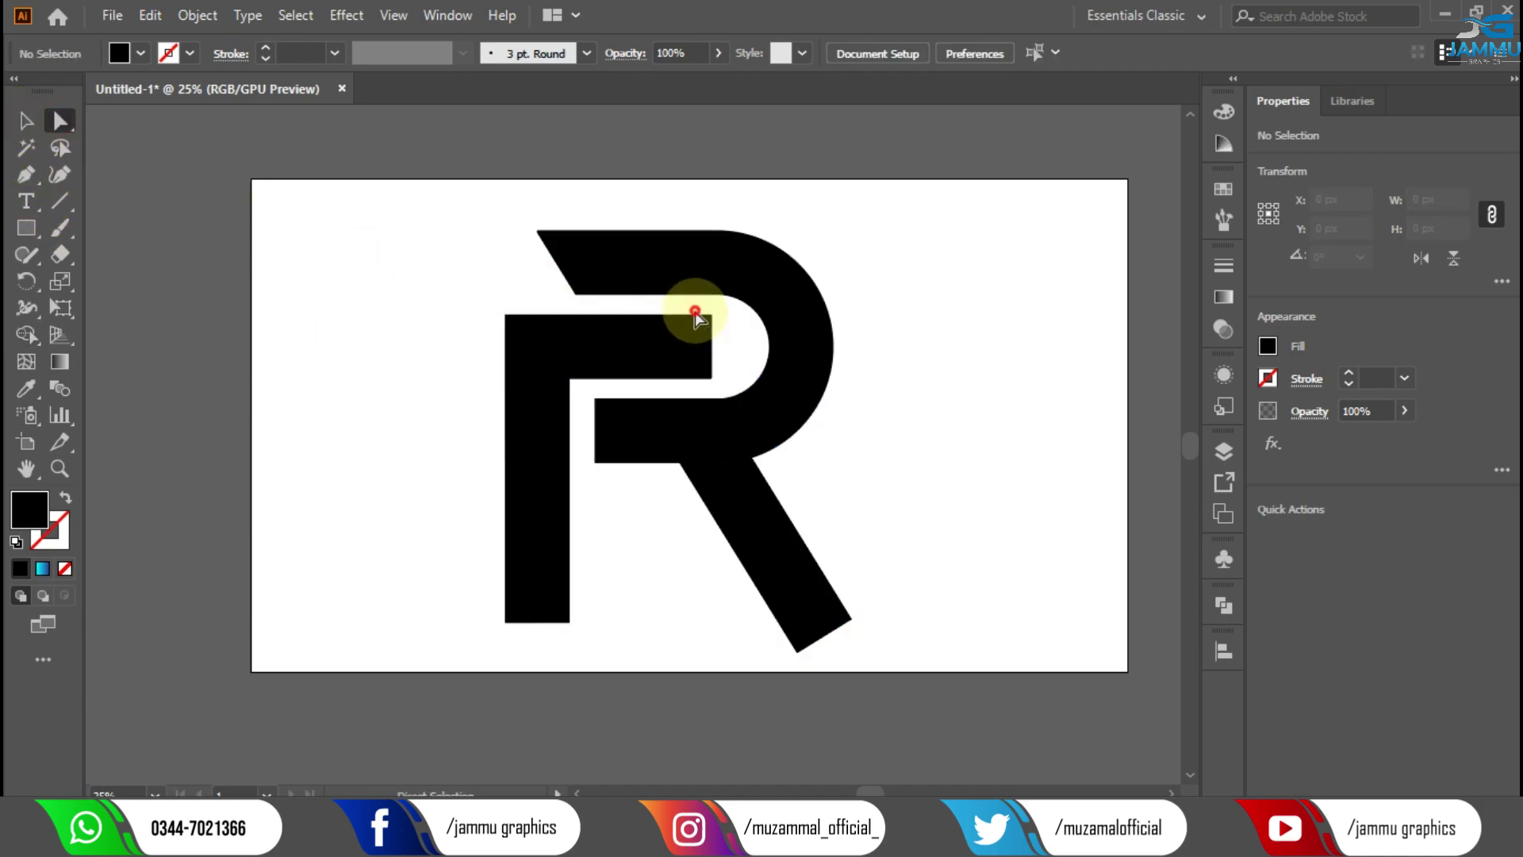
{"action": "left_click_drag", "start_coordinate": [730, 391], "coordinate": [728, 388]}
{"action": "left_click_drag", "start_coordinate": [699, 330], "coordinate": [623, 349]}
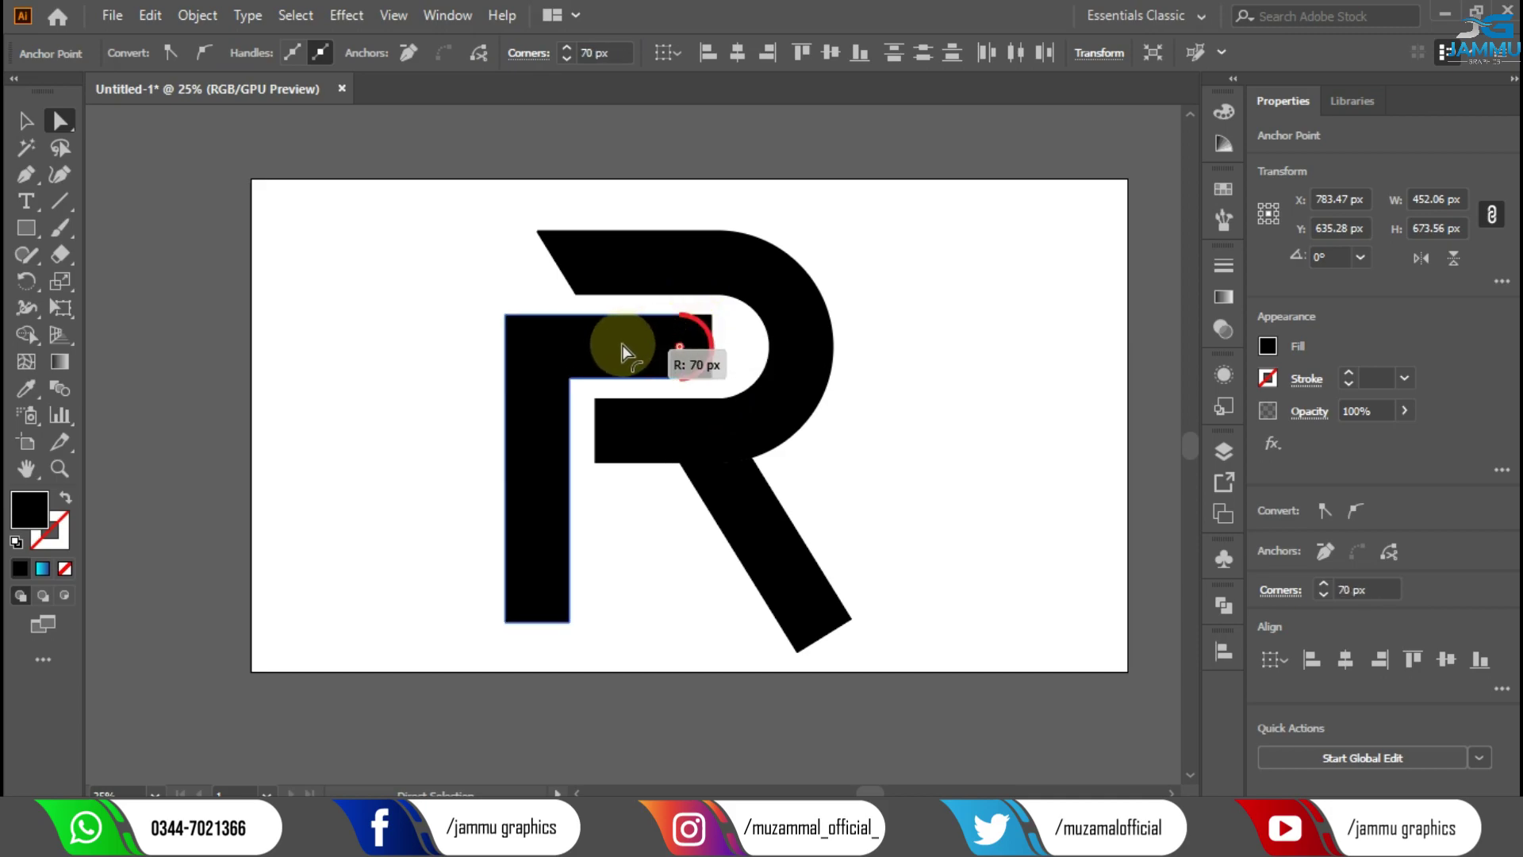
- Shift the stem-and-bar piece right so it lines up with the top
{"action": "left_click", "coordinate": [34, 121]}
{"action": "left_click", "coordinate": [373, 312]}
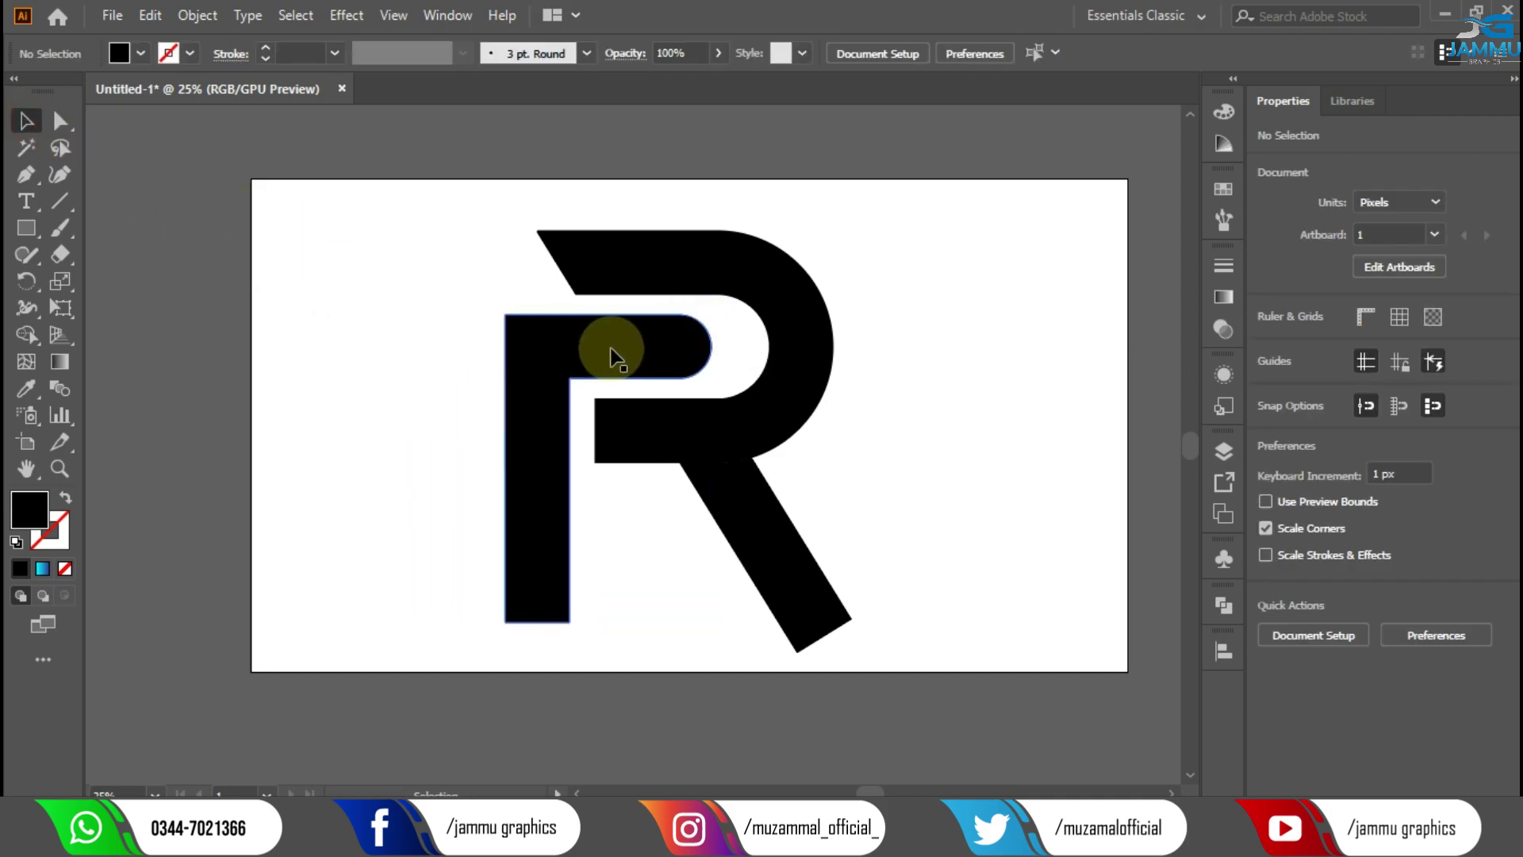
{"action": "left_click_drag", "start_coordinate": [623, 349], "coordinate": [650, 349]}
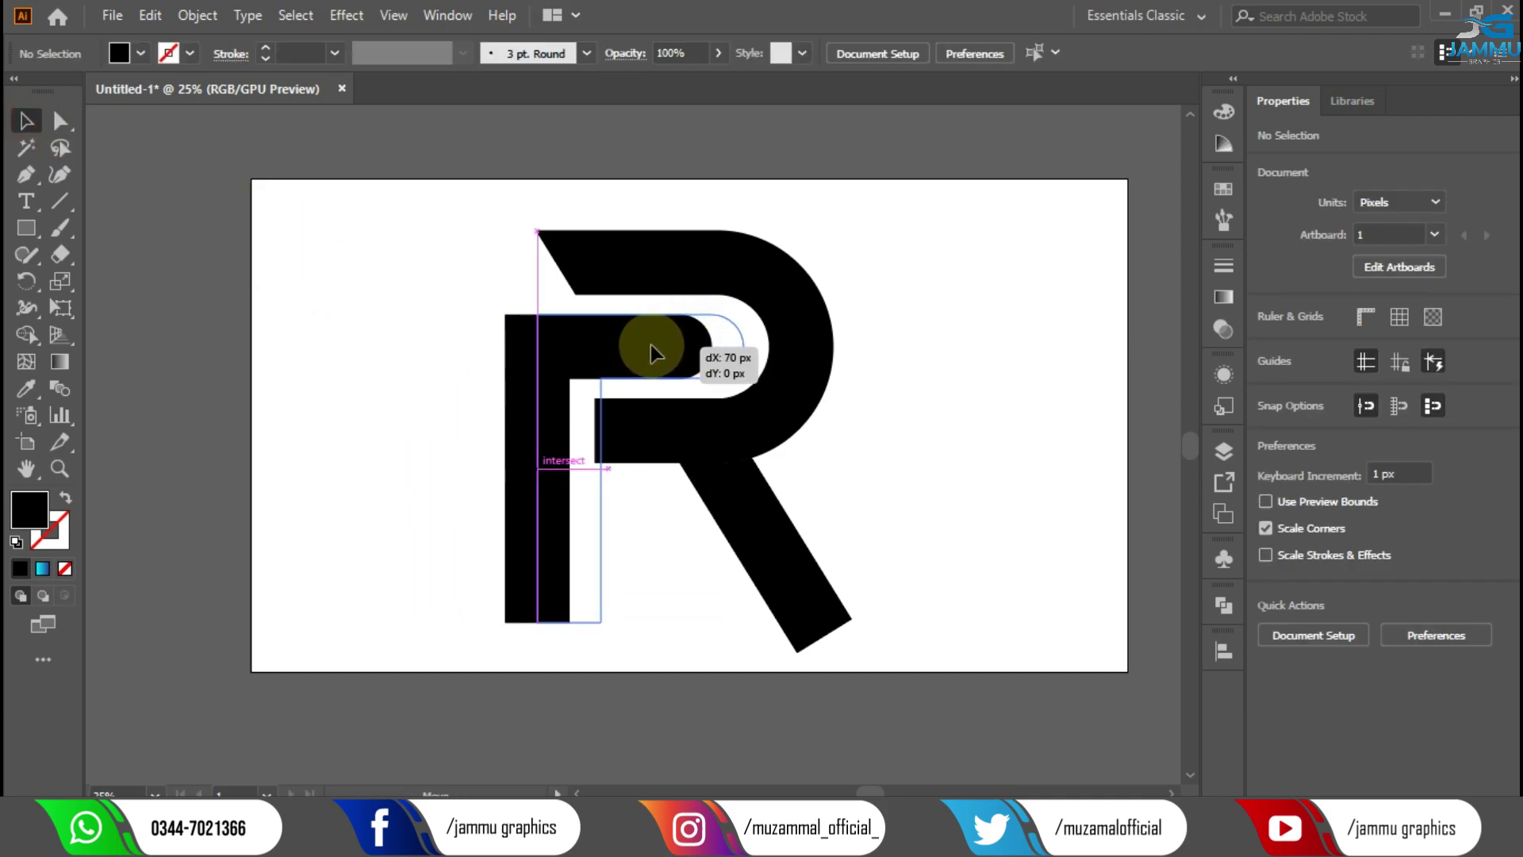
{"action": "left_click_drag", "start_coordinate": [650, 345], "coordinate": [656, 345]}
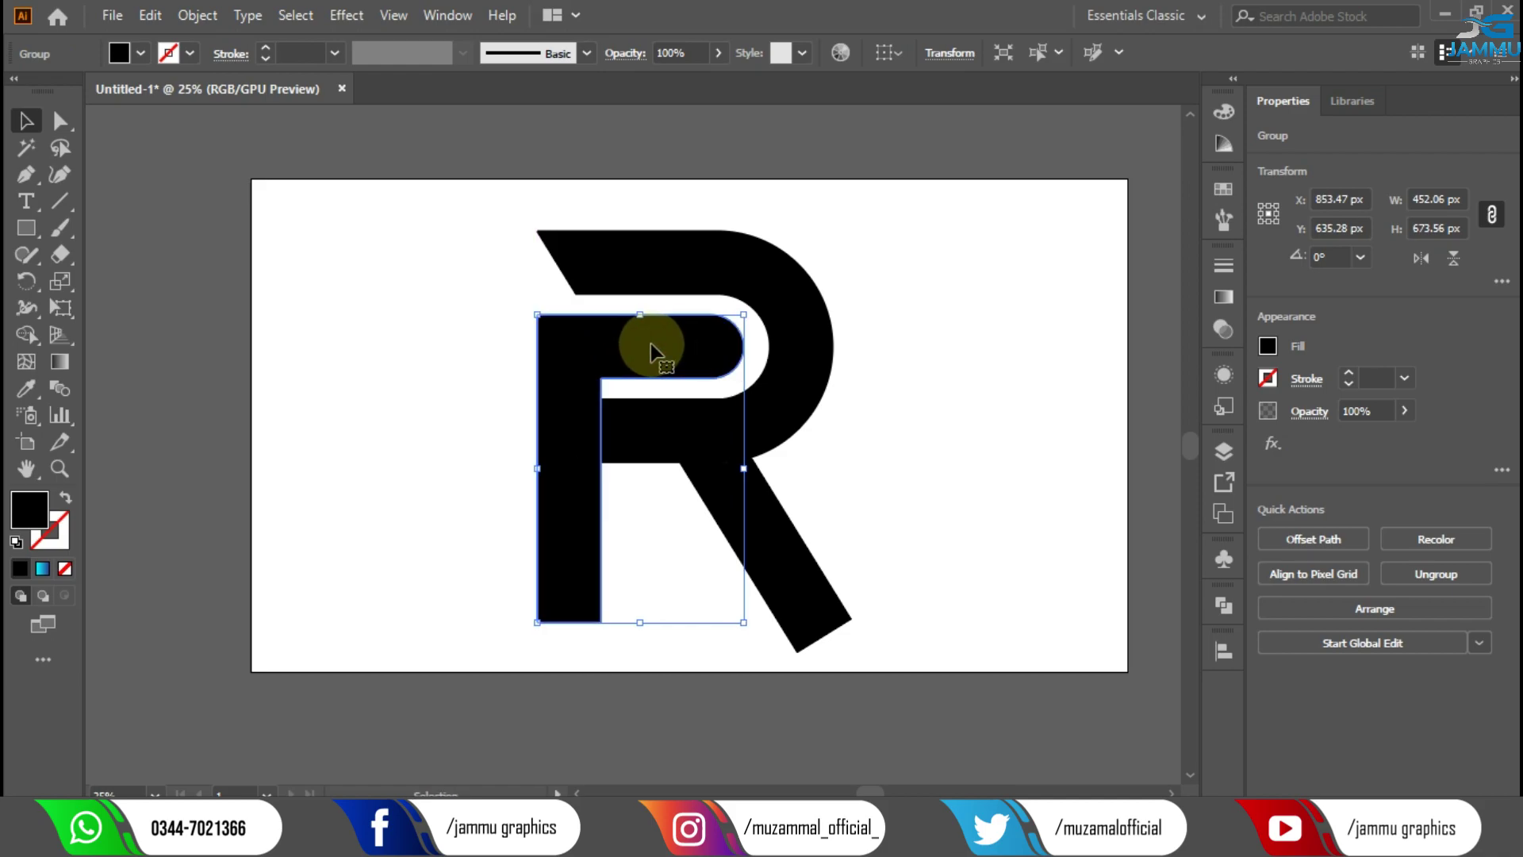
{"action": "left_click", "coordinate": [406, 318]}
{"action": "left_click", "coordinate": [714, 428]}
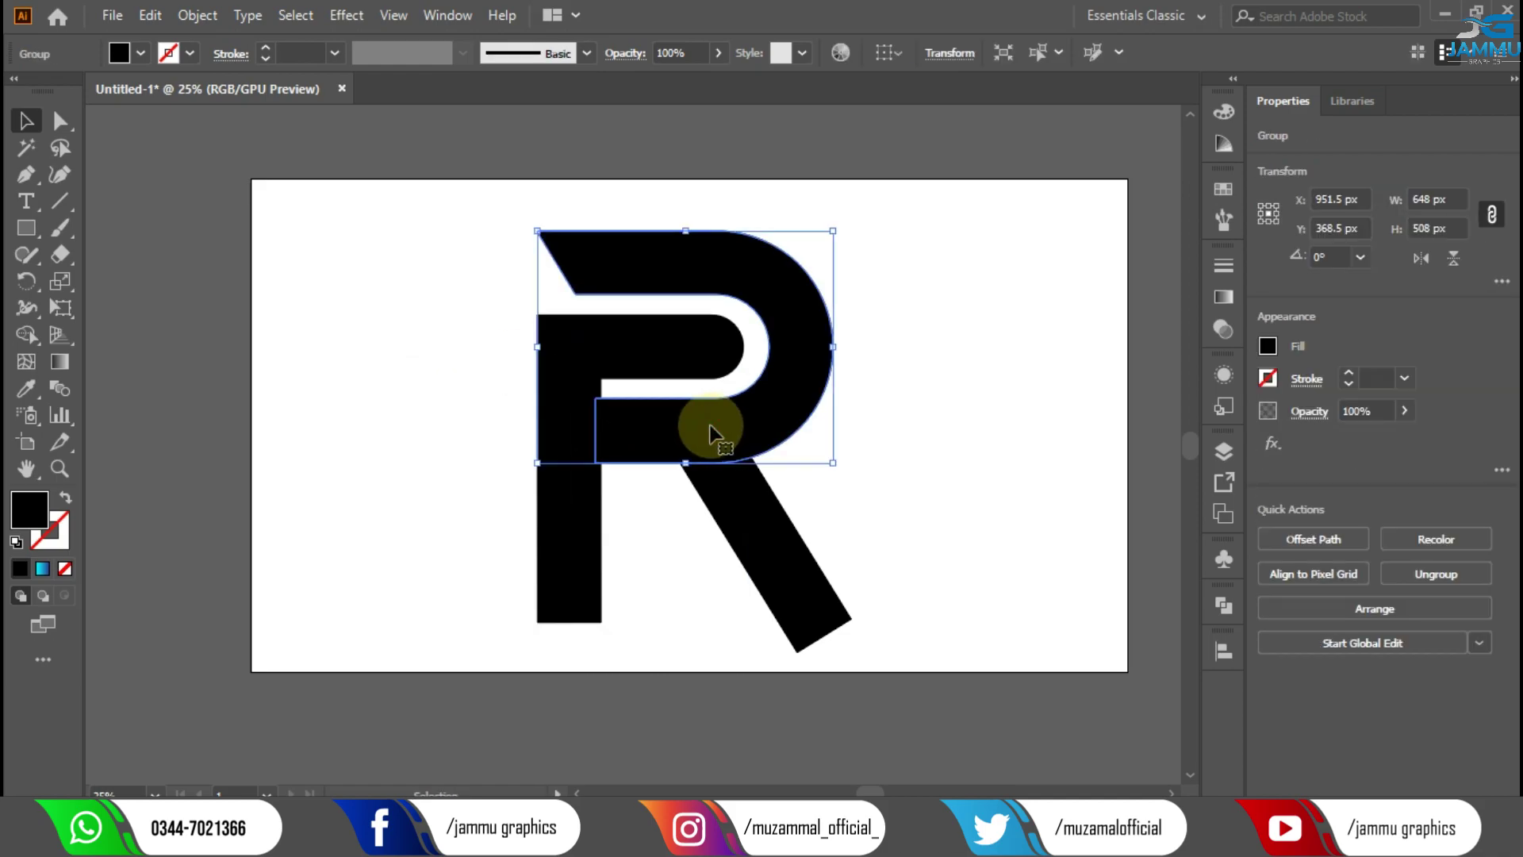
- Move the bowl's two inner corner points 99 px to the right
{"action": "left_click", "coordinate": [61, 121]}
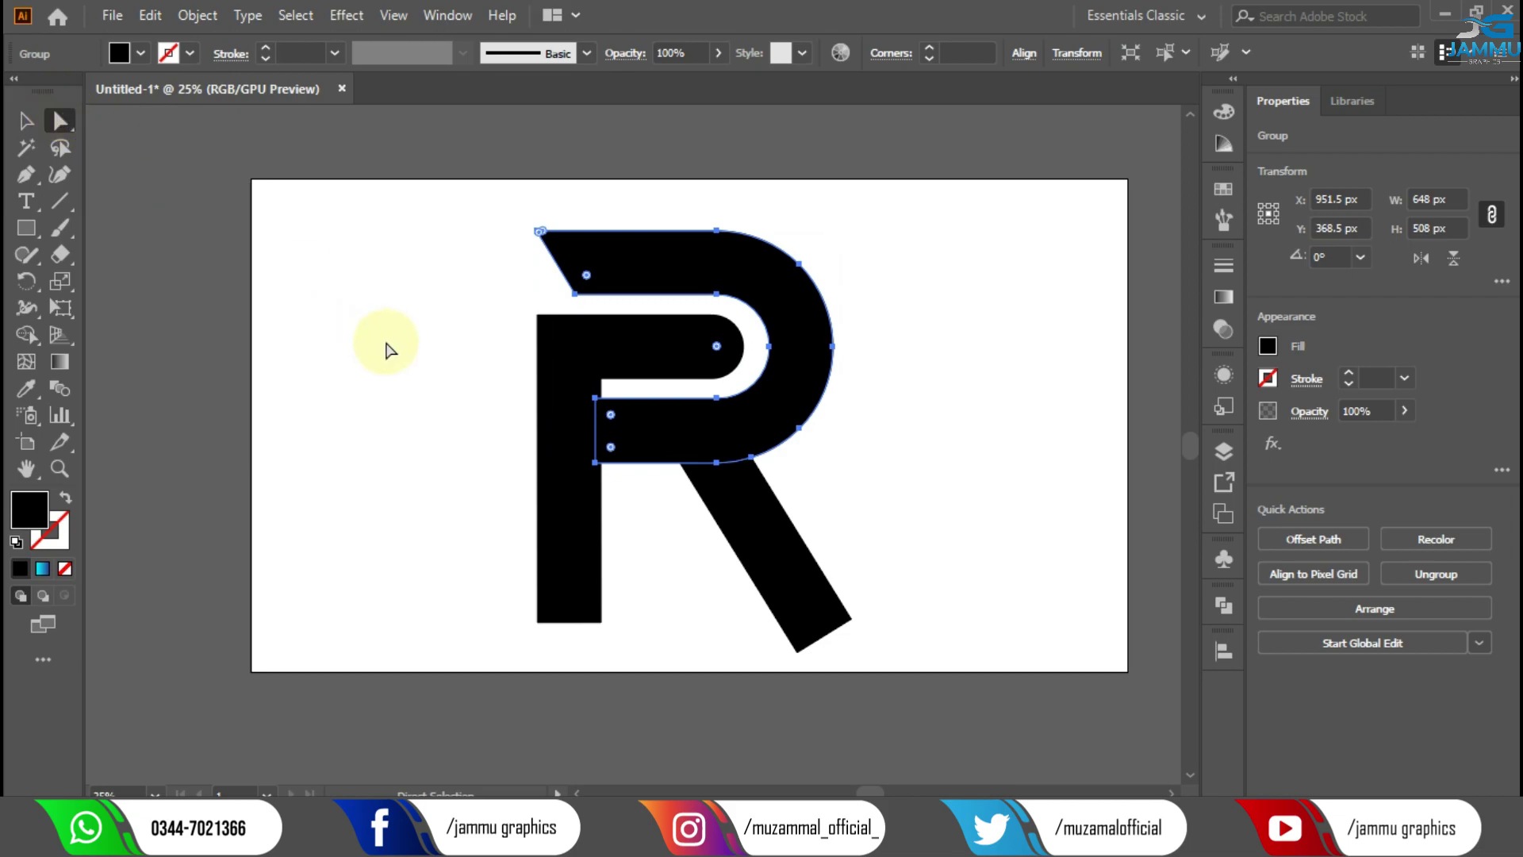
{"action": "left_click", "coordinate": [595, 399]}
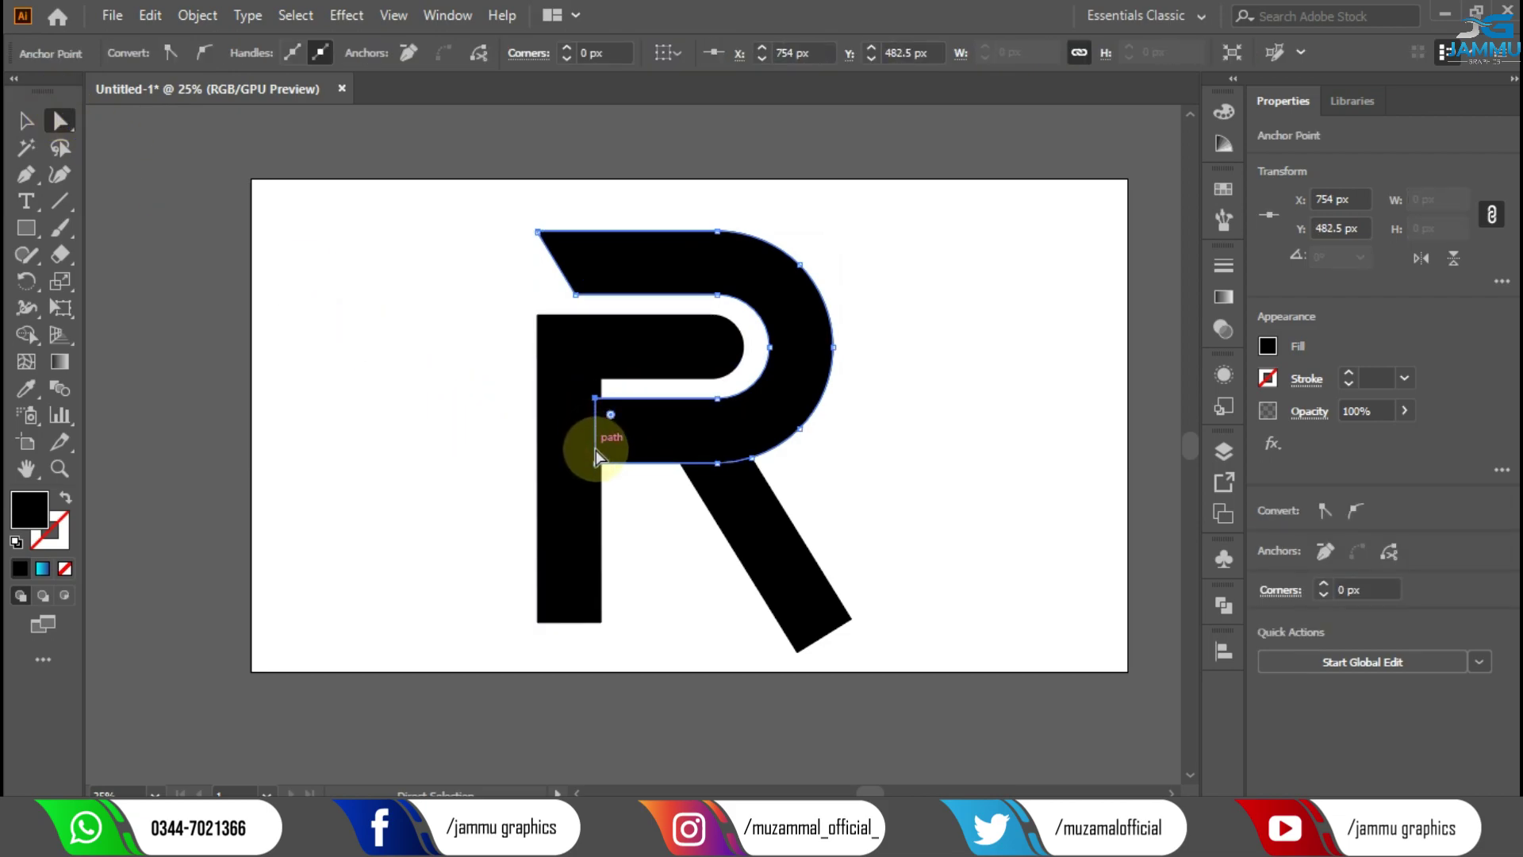
{"action": "left_click", "coordinate": [595, 465], "text": "shift"}
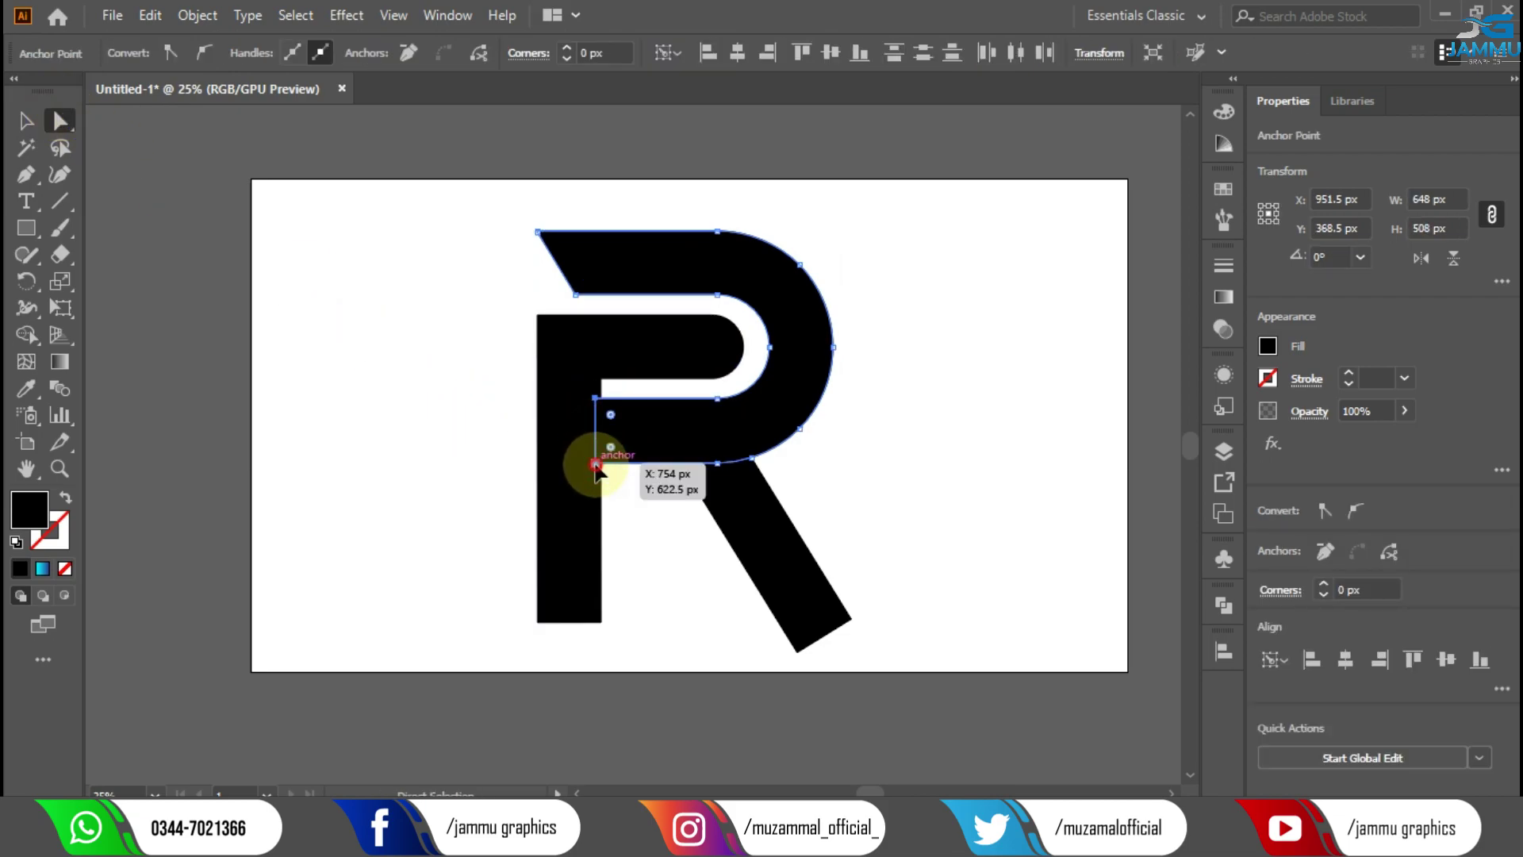
{"action": "left_click_drag", "start_coordinate": [595, 464], "coordinate": [640, 471]}
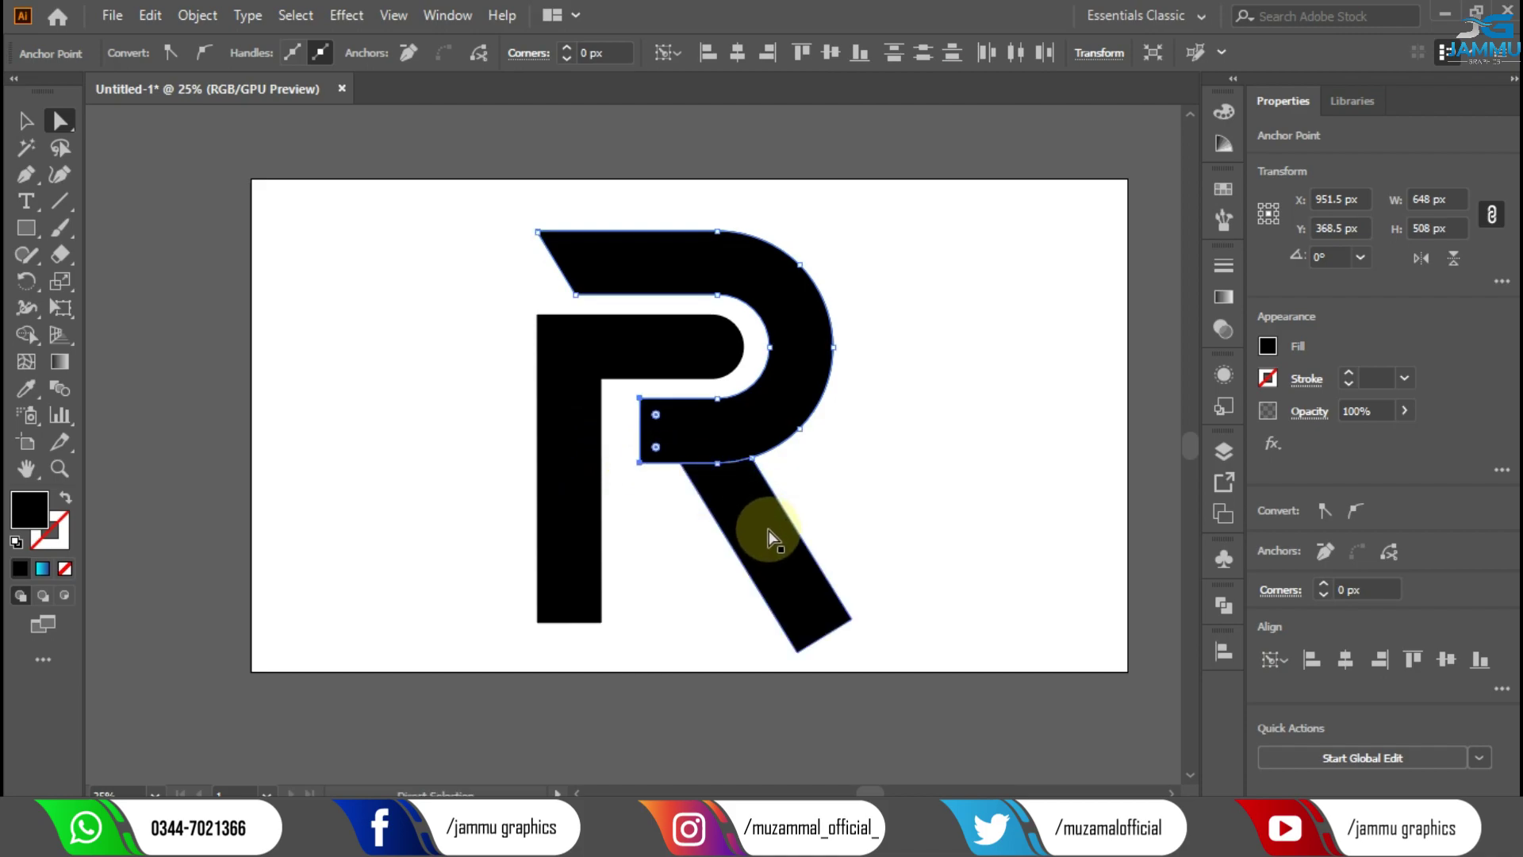
- Round the bowl's inner lower-left corner with the live corner widget
{"action": "left_click", "coordinate": [769, 530]}
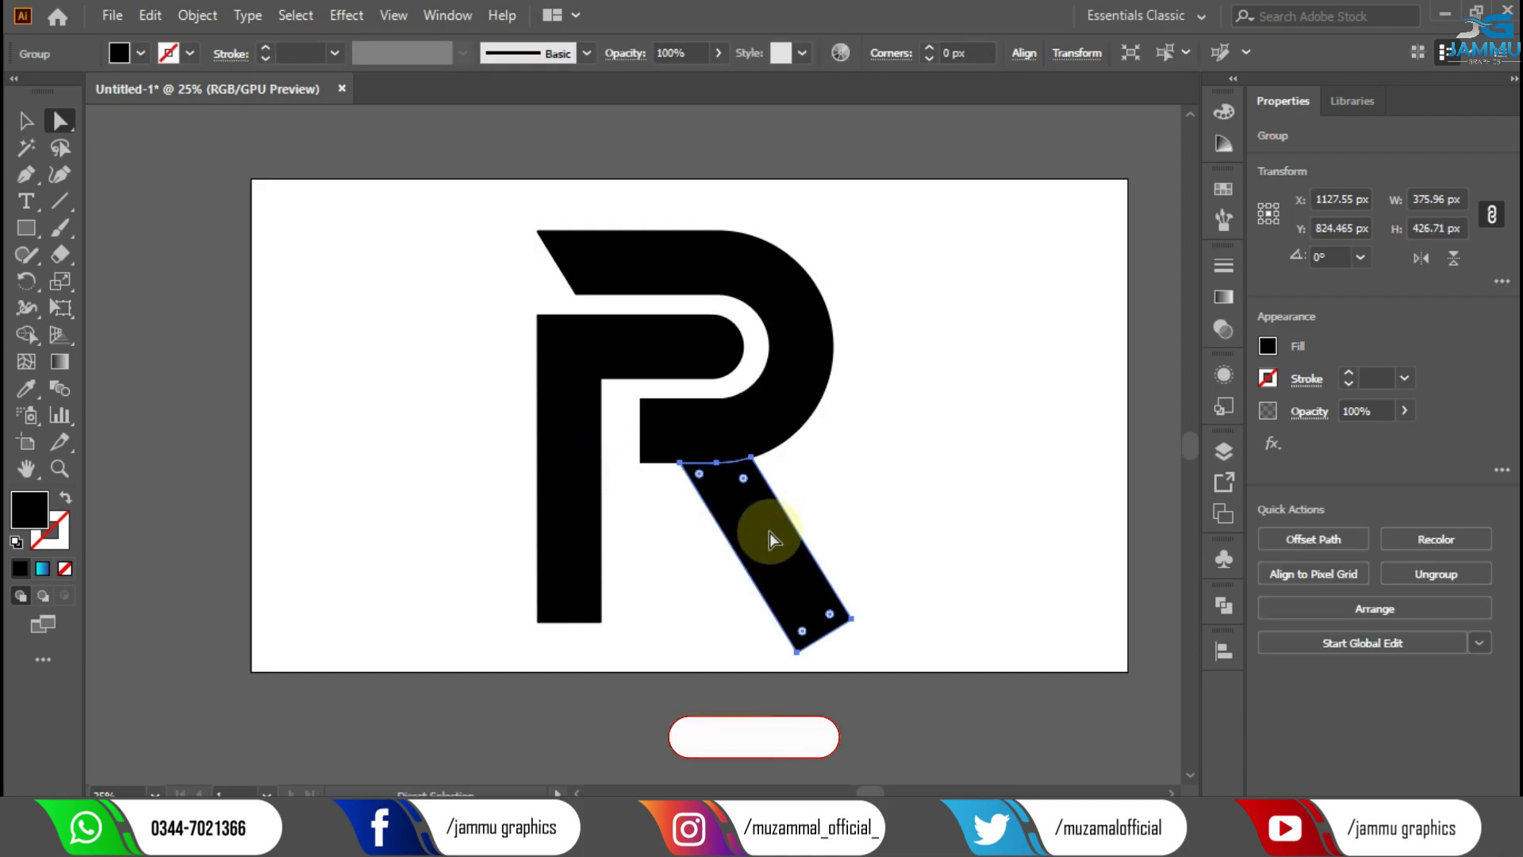
{"action": "left_click", "coordinate": [408, 429]}
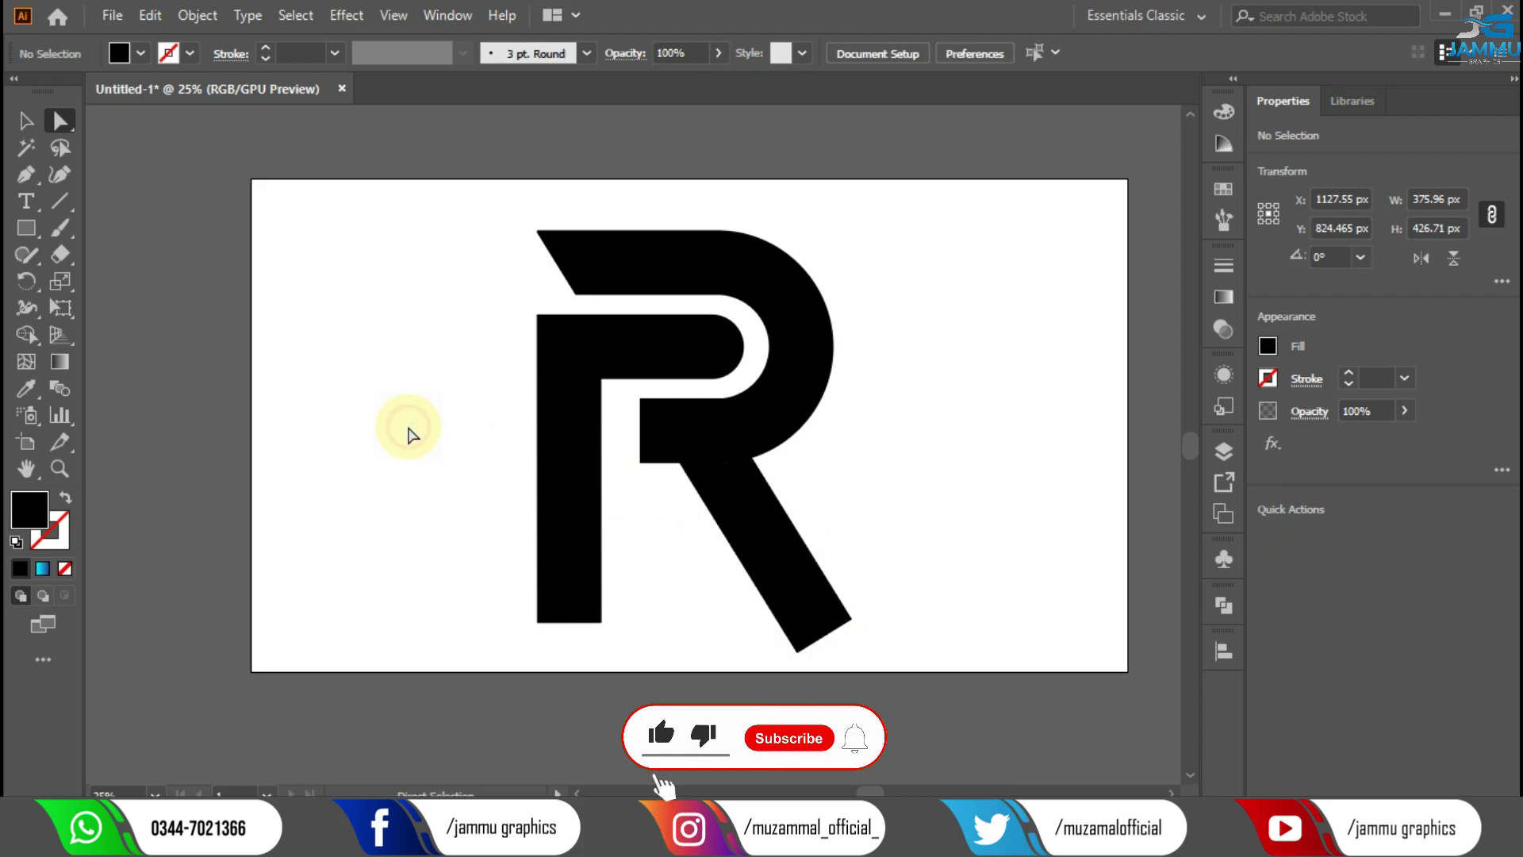
{"action": "left_click", "coordinate": [655, 436]}
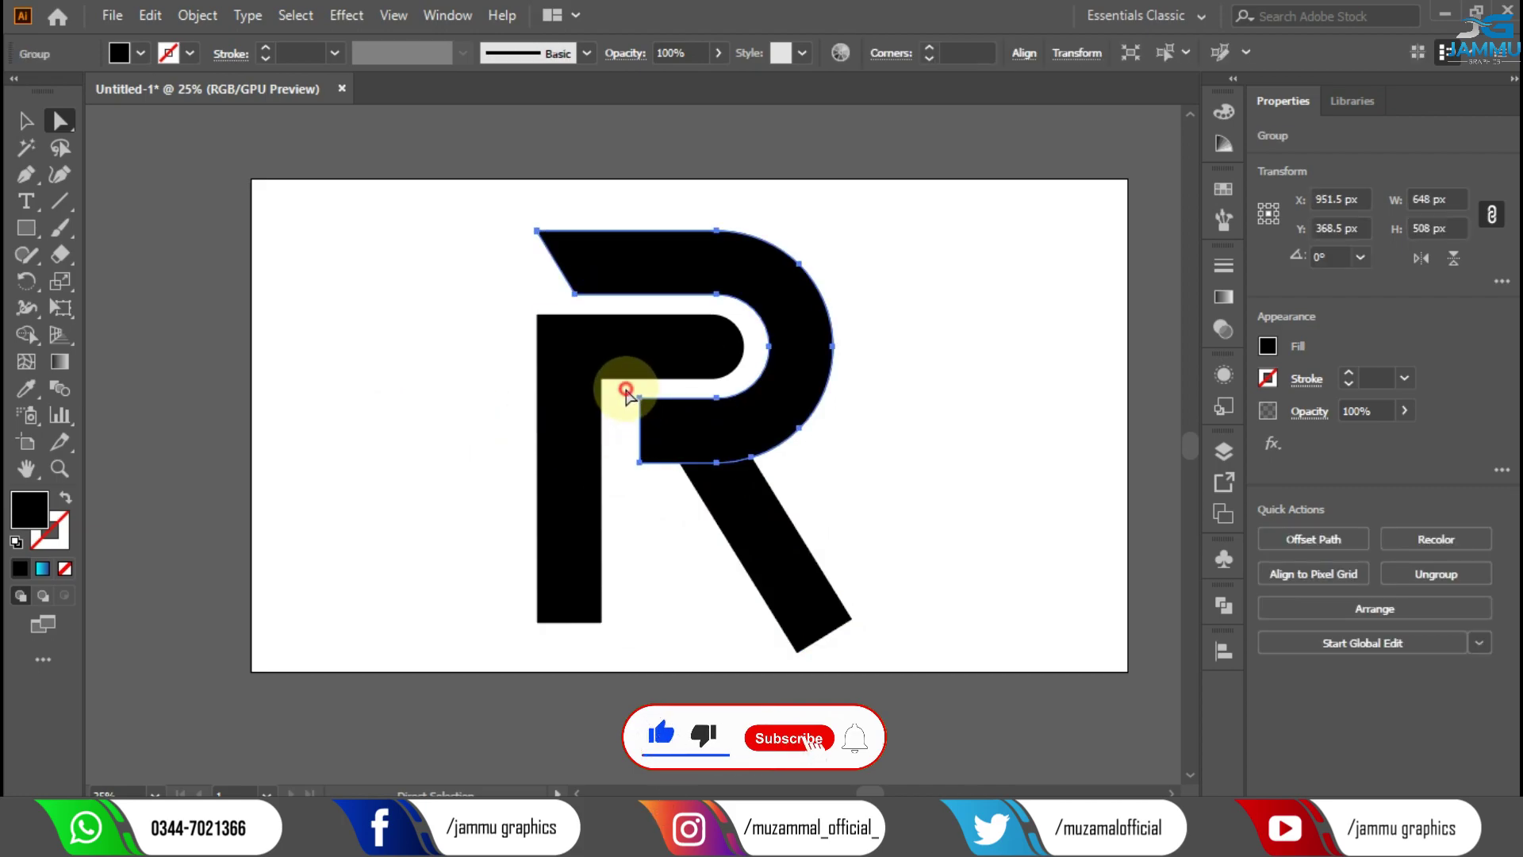
{"action": "left_click", "coordinate": [668, 464]}
{"action": "left_click_drag", "start_coordinate": [657, 414], "coordinate": [689, 416]}
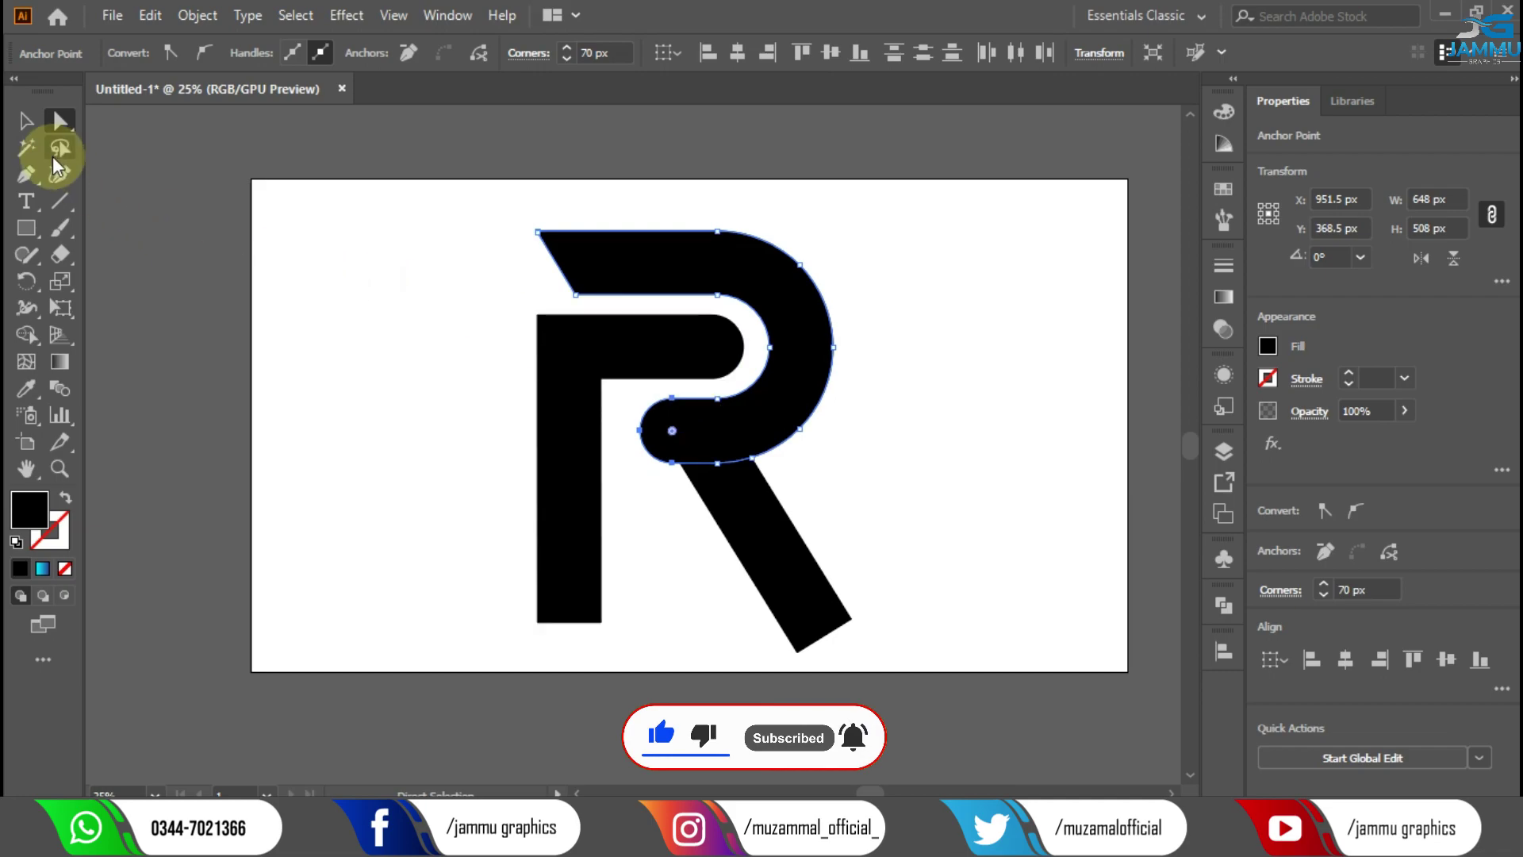
- Round the stem's top-left corner
{"action": "left_click_drag", "start_coordinate": [524, 300], "coordinate": [581, 361]}
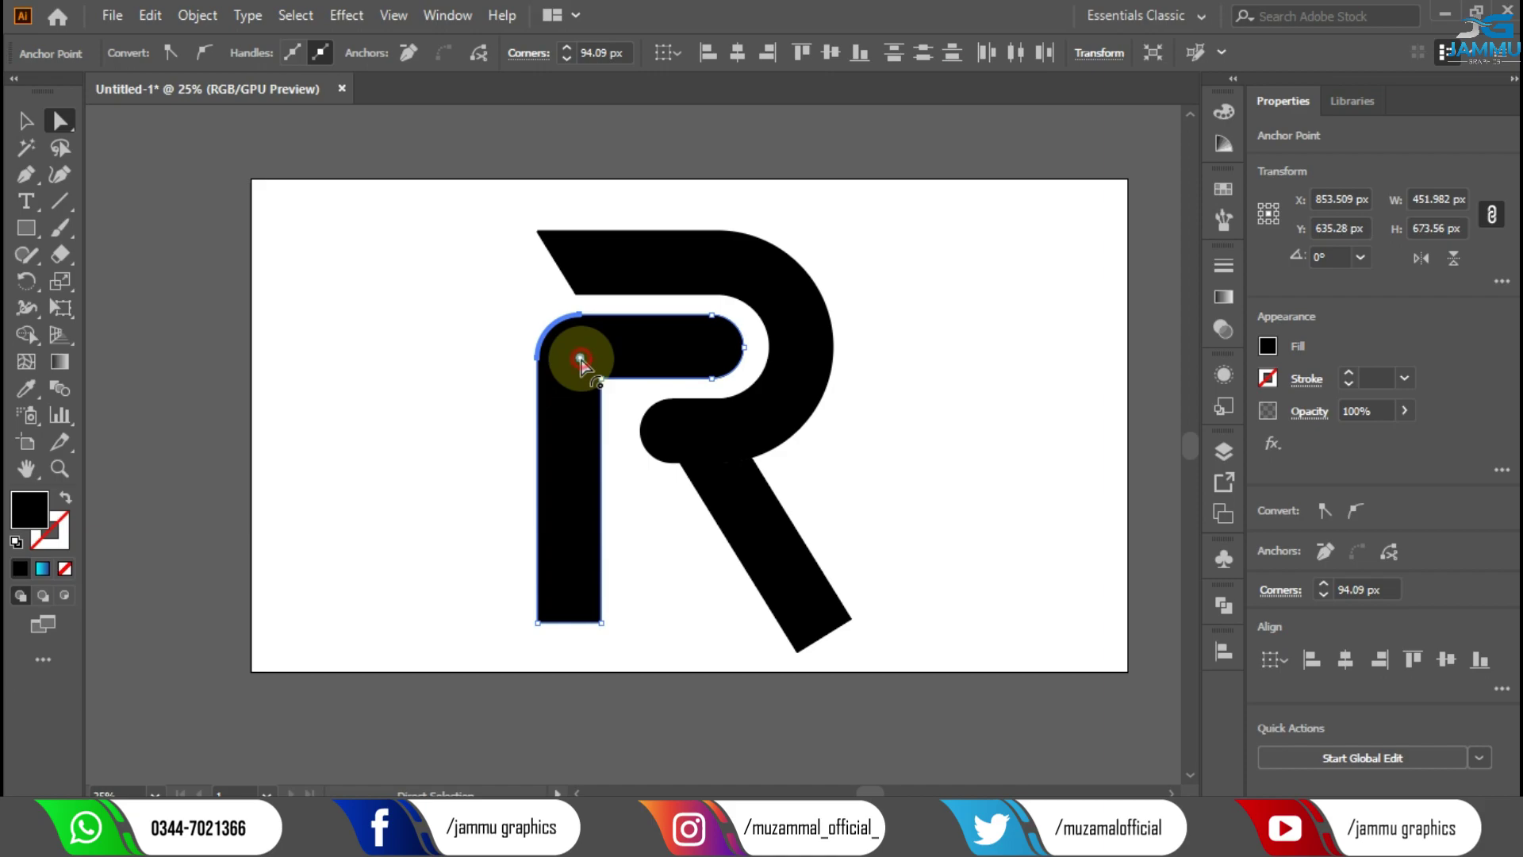
{"action": "left_click", "coordinate": [25, 121]}
{"action": "left_click", "coordinate": [492, 297]}
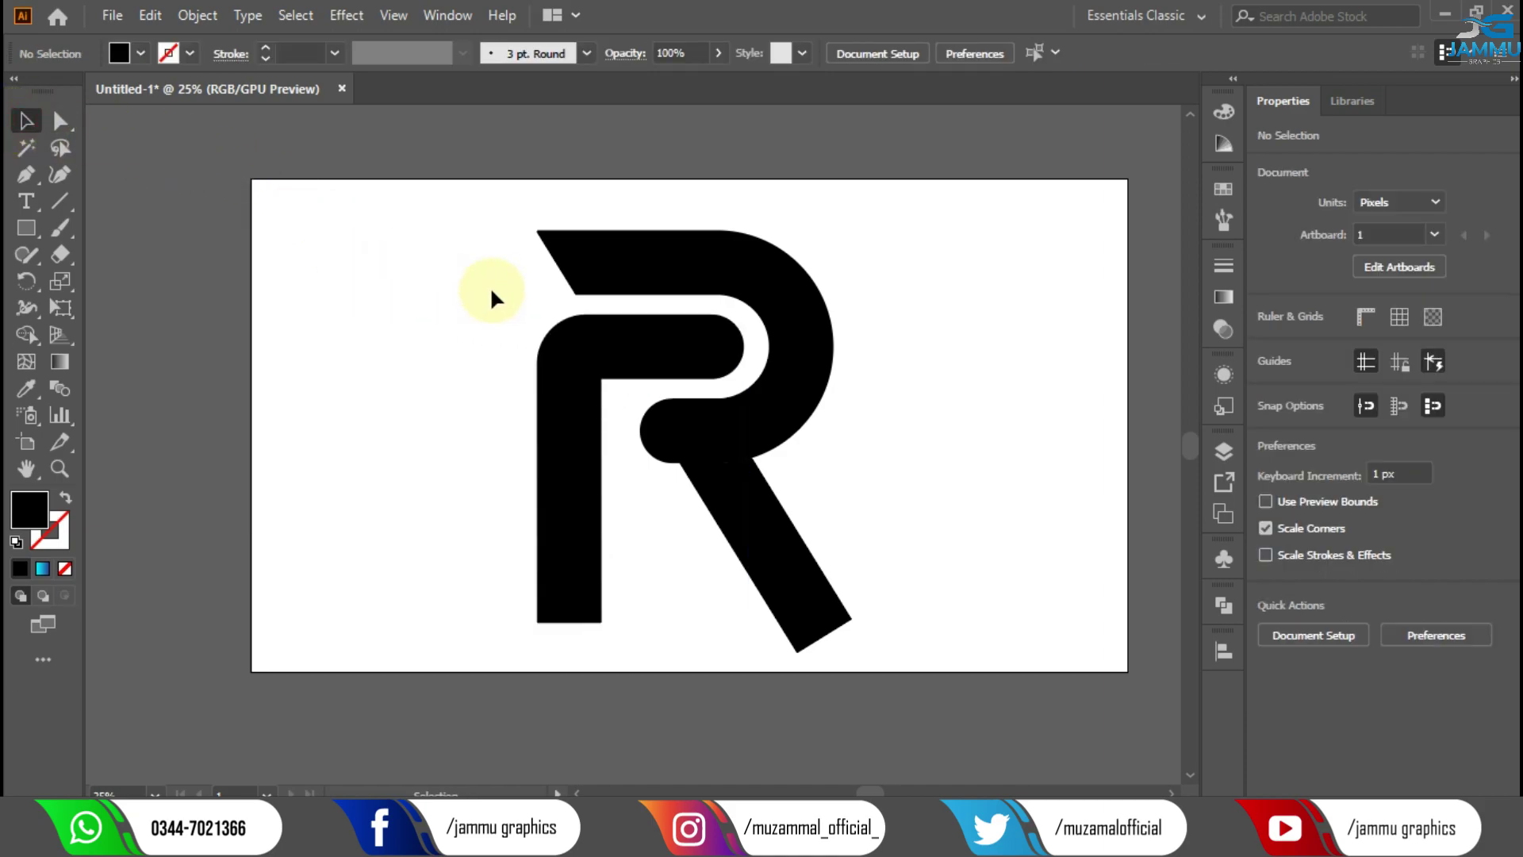
{"action": "left_click", "coordinate": [777, 533]}
{"action": "left_click", "coordinate": [769, 417]}
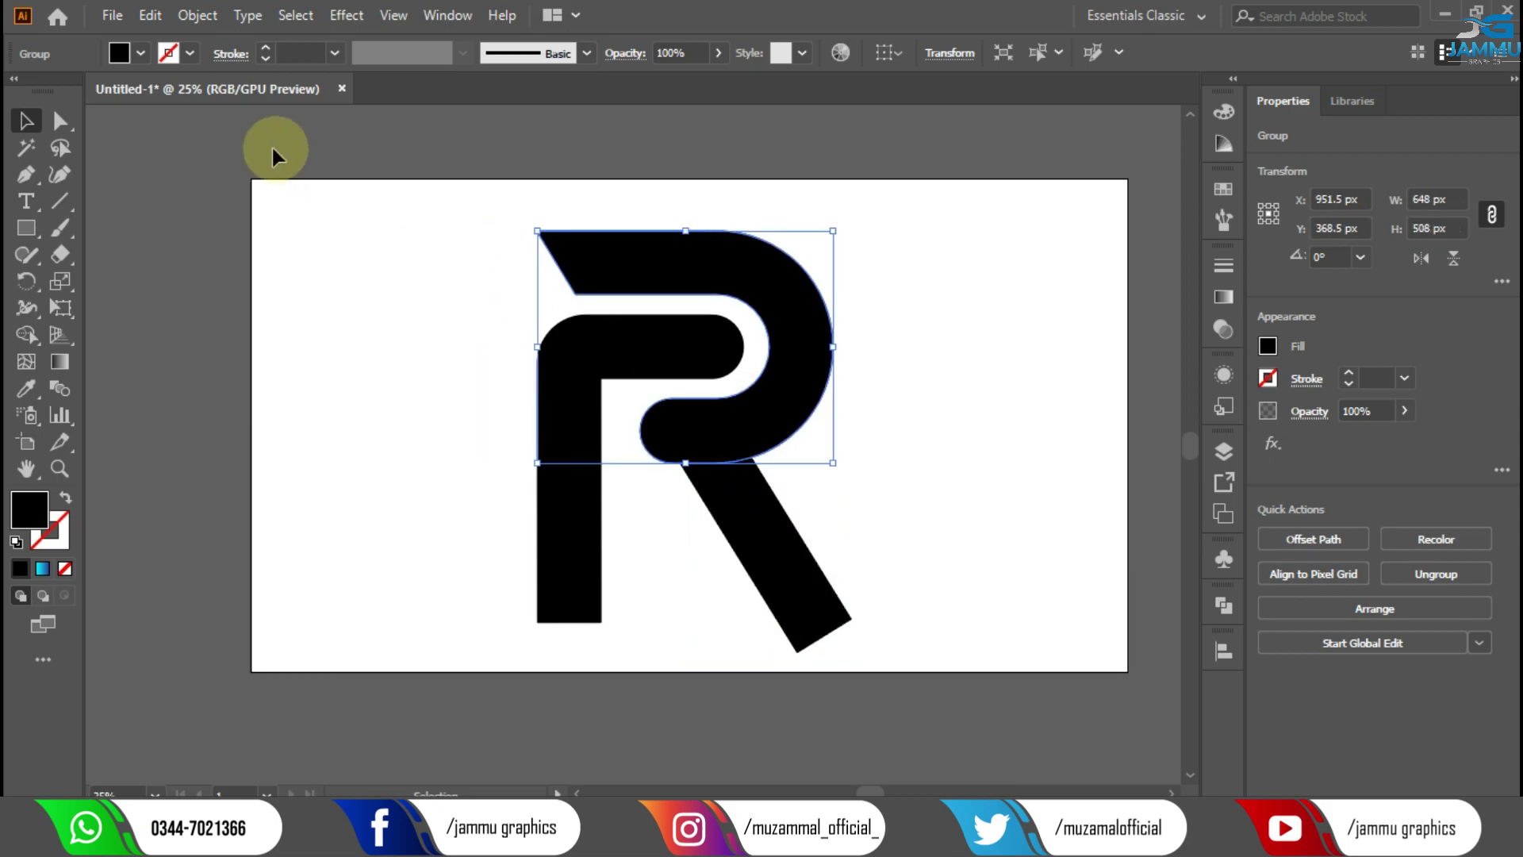
- Apply a 40 px Offset Path around the R's bowl
{"action": "left_click", "coordinate": [191, 17]}
{"action": "mouse_move", "coordinate": [282, 550]}
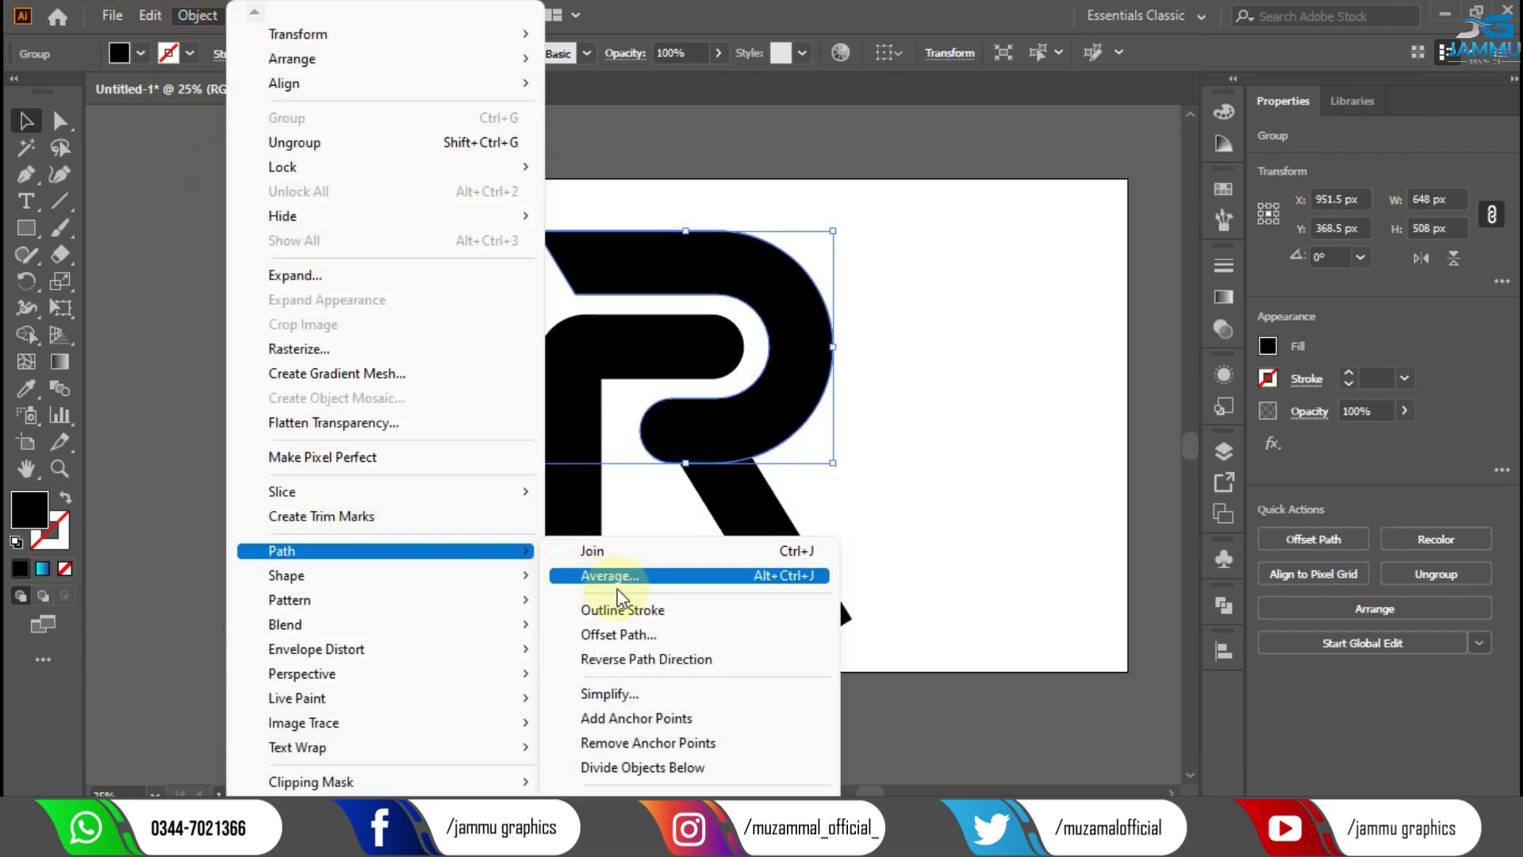
{"action": "left_click", "coordinate": [619, 635]}
{"action": "left_click", "coordinate": [909, 445]}
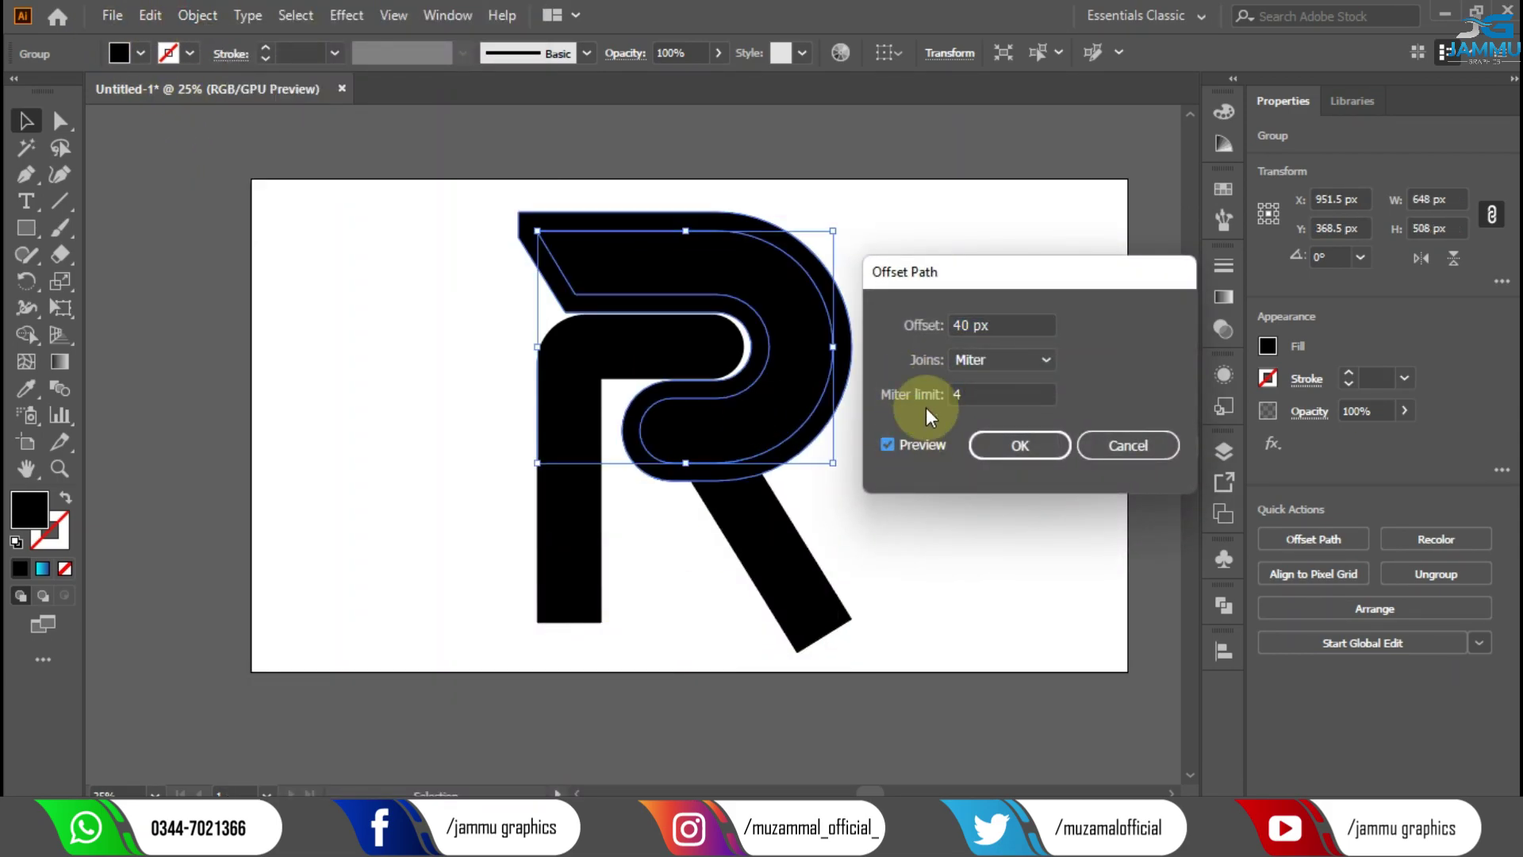
{"action": "left_click", "coordinate": [1011, 450]}
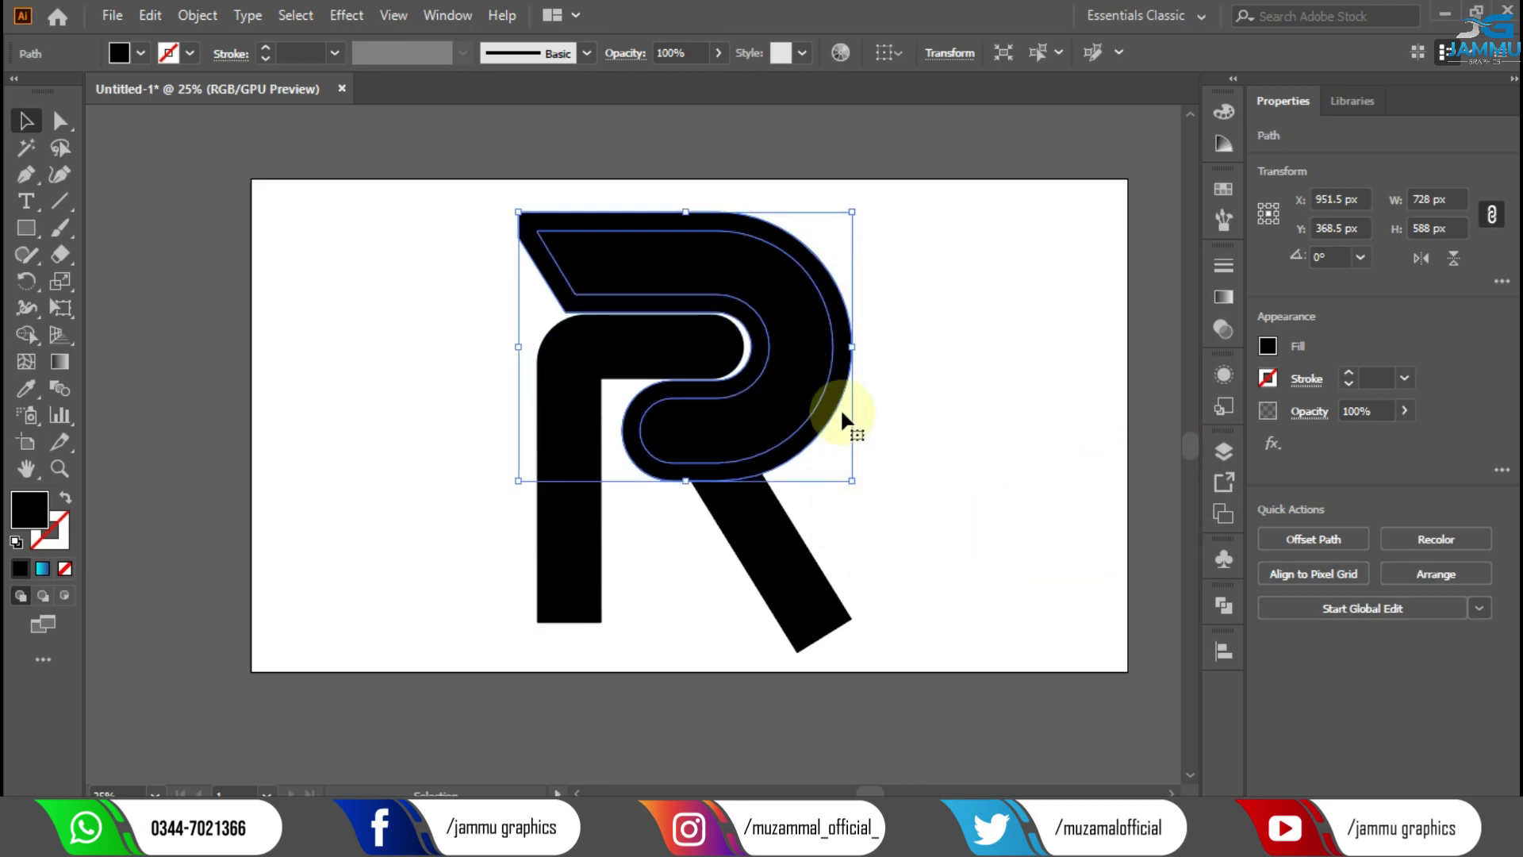
- Delete the offset ring with Shape Builder, cutting a gap between leg and bowl
{"action": "left_click_drag", "start_coordinate": [788, 454], "coordinate": [800, 426]}
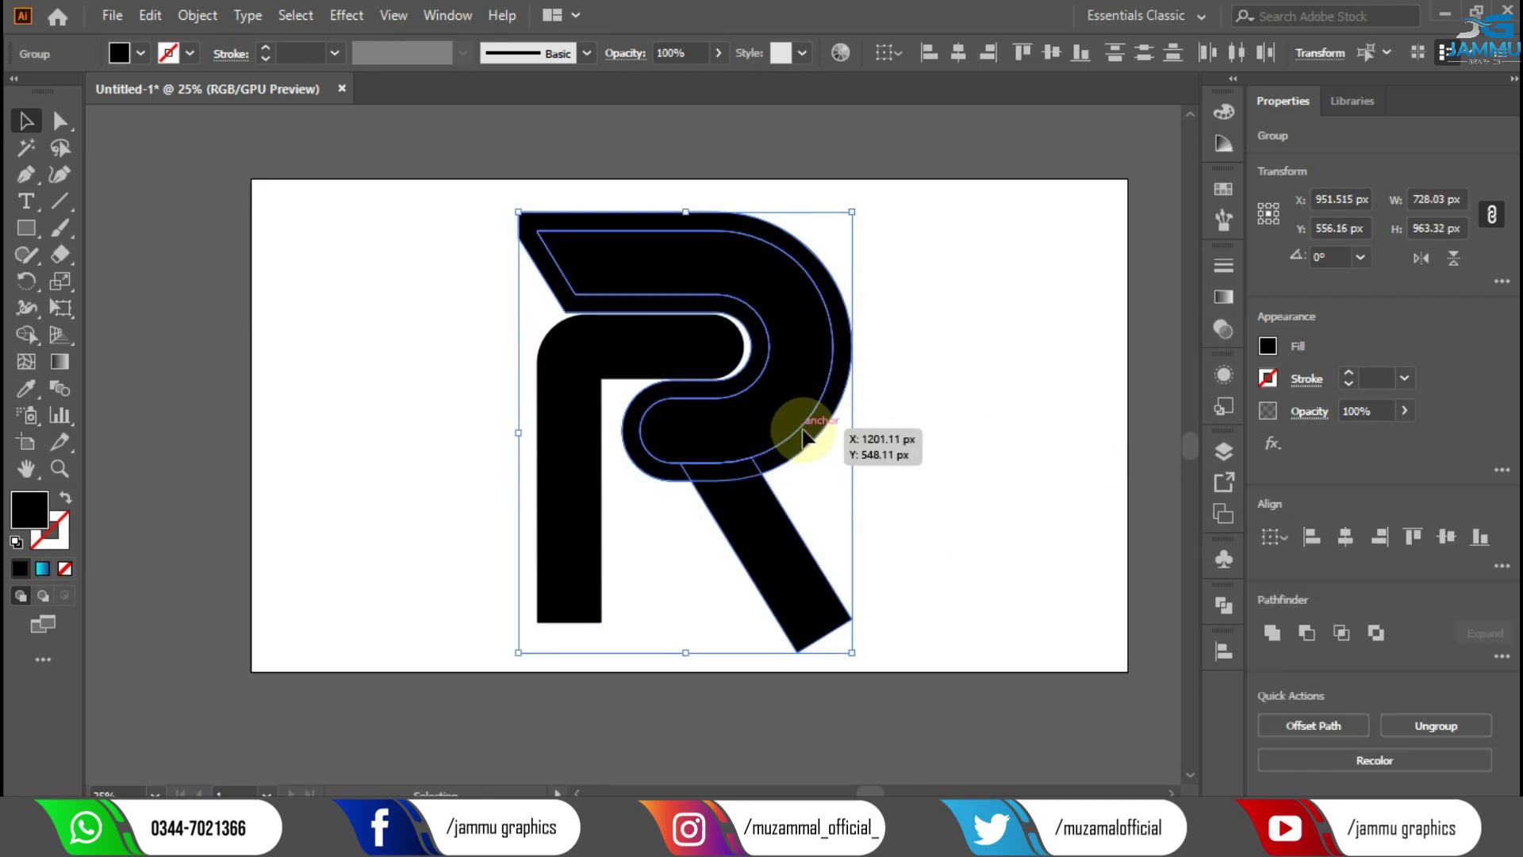
{"action": "left_click", "coordinate": [24, 336]}
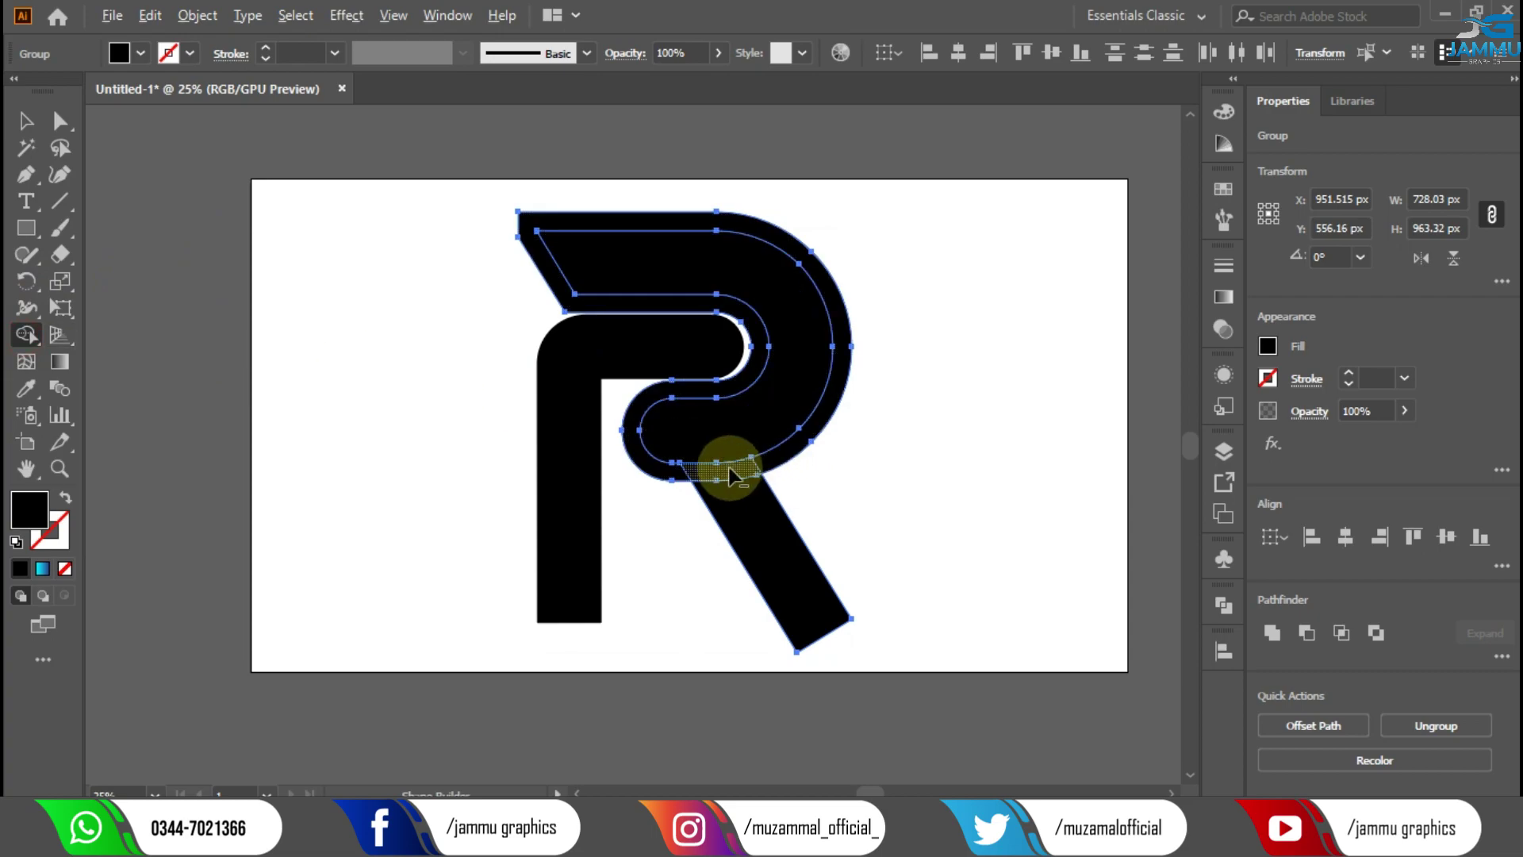
{"action": "left_click_drag", "start_coordinate": [729, 475], "coordinate": [765, 468]}
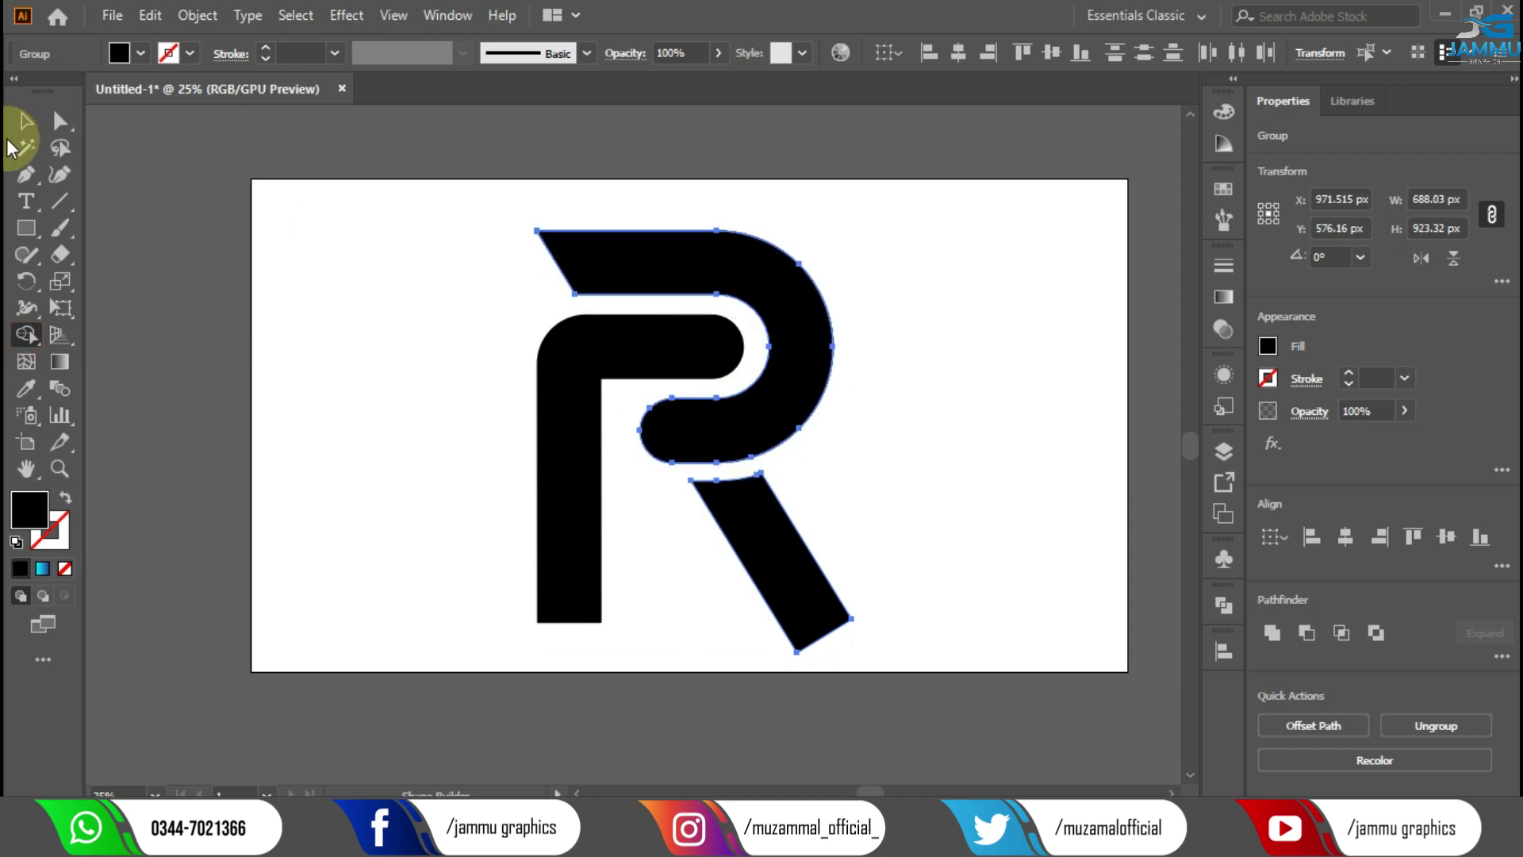
{"action": "left_click", "coordinate": [25, 120]}
{"action": "left_click", "coordinate": [470, 263]}
- Test-move the bowl, undo it, and confirm the leg is a separate piece
{"action": "left_click_drag", "start_coordinate": [648, 261], "coordinate": [754, 251]}
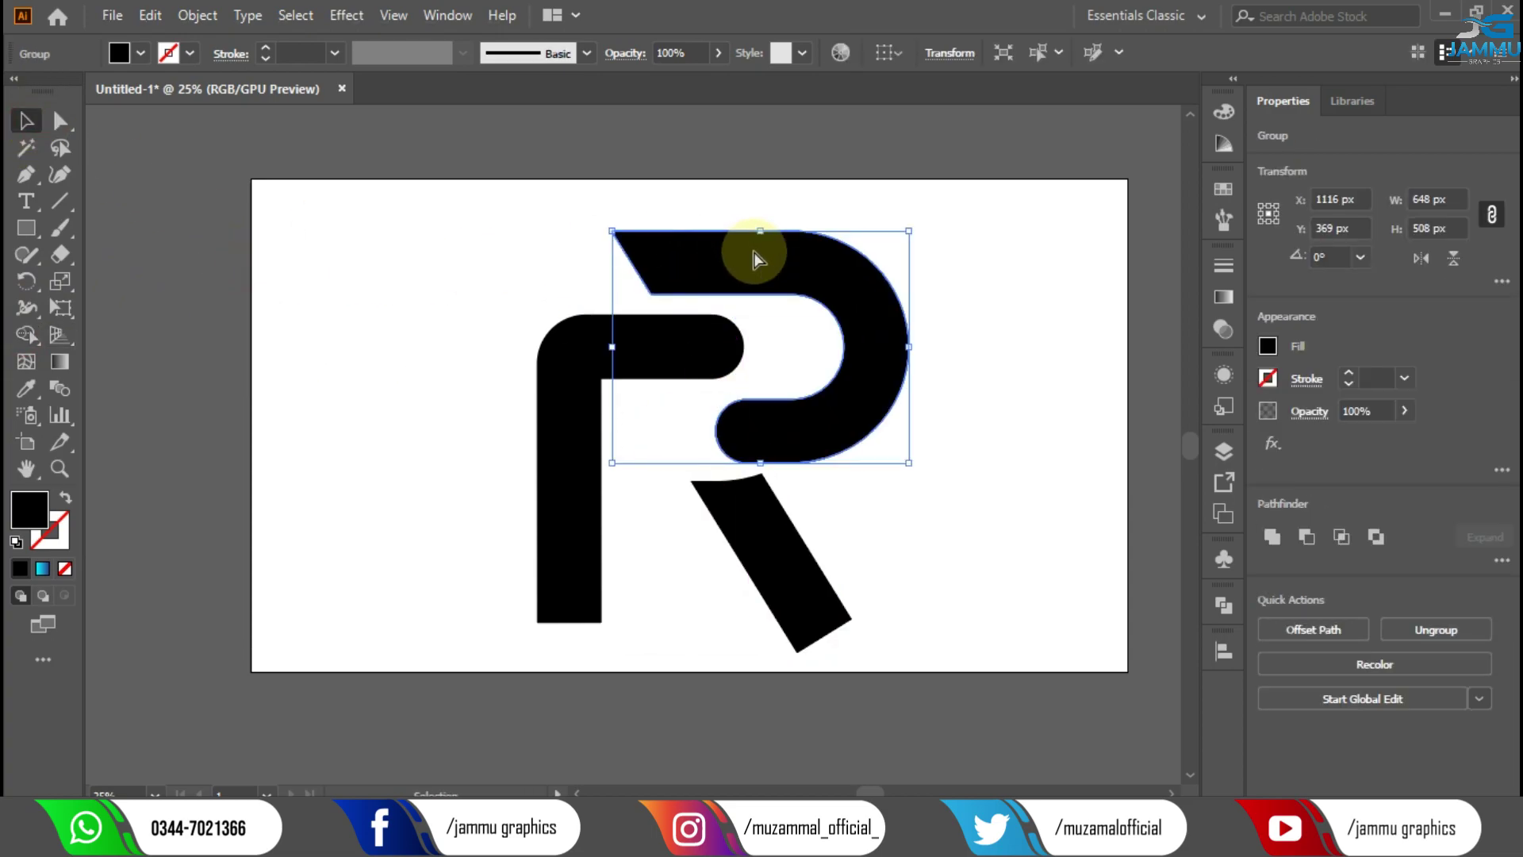
{"action": "key", "text": "ctrl+z"}
{"action": "left_click", "coordinate": [979, 334]}
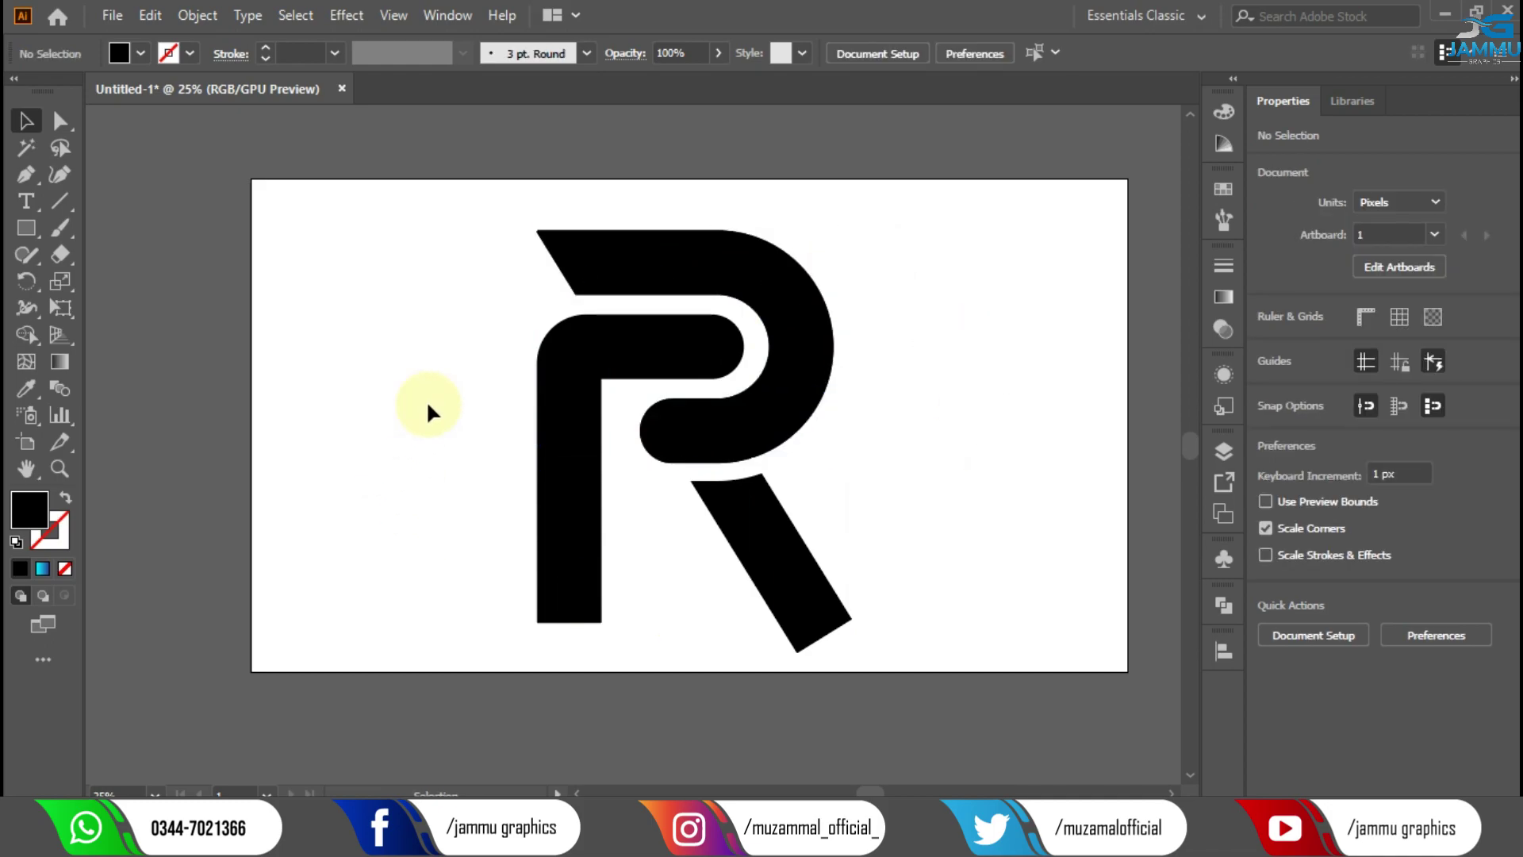
{"action": "left_click", "coordinate": [775, 534]}
{"action": "left_click", "coordinate": [399, 474]}
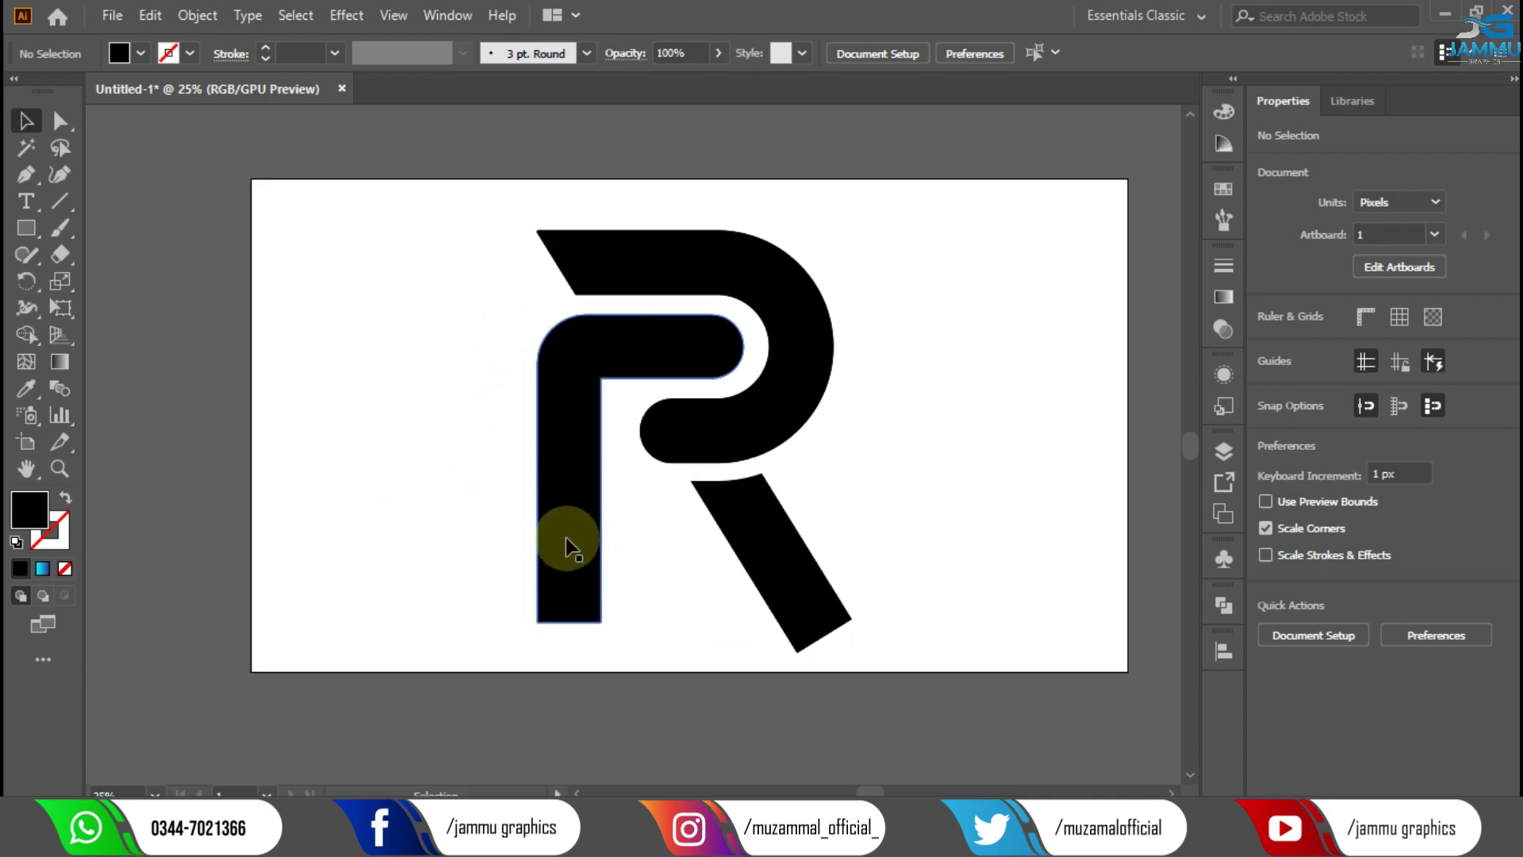
- Draw a rectangle covering the bottom ends of the R's stem and diagonal leg
{"action": "left_click", "coordinate": [27, 228]}
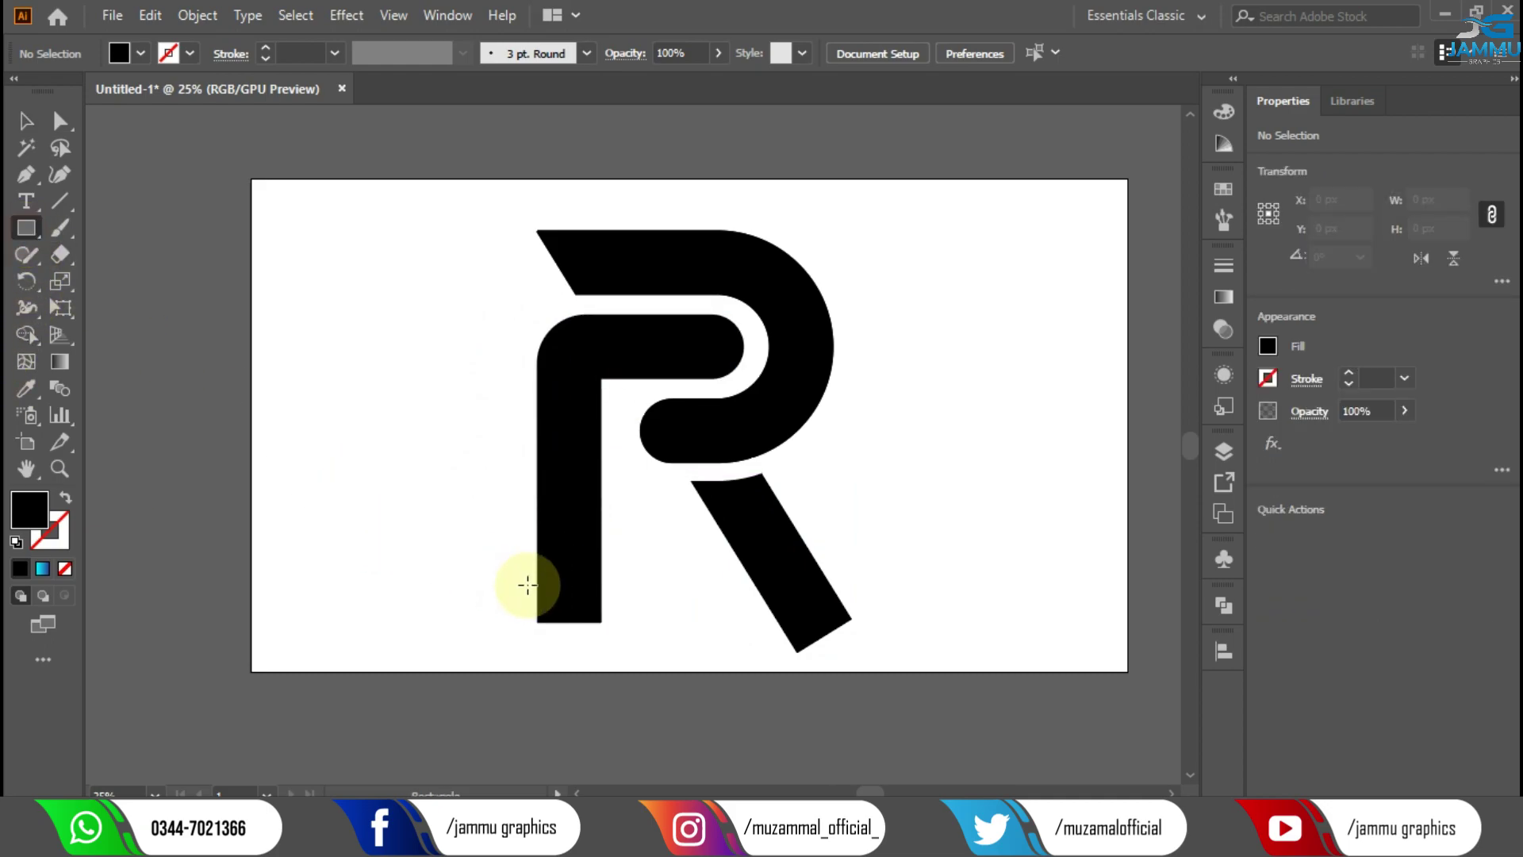
{"action": "mouse_move", "coordinate": [520, 592]}
{"action": "left_mouse_down"}
{"action": "mouse_move", "coordinate": [852, 637]}
{"action": "mouse_move", "coordinate": [887, 662]}
{"action": "left_mouse_up"}
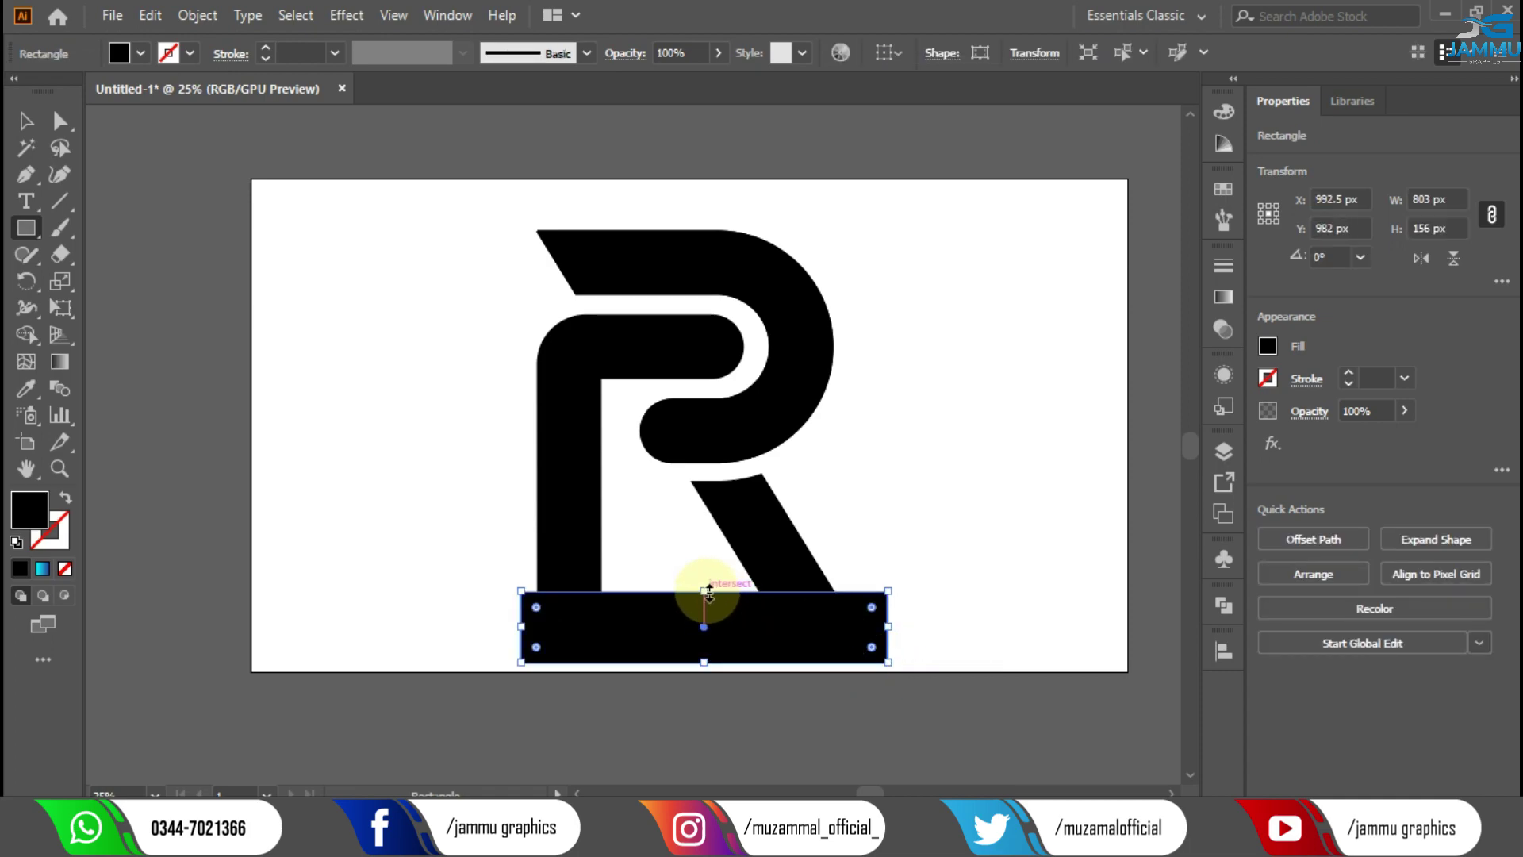
{"action": "left_click_drag", "start_coordinate": [706, 591], "coordinate": [706, 560]}
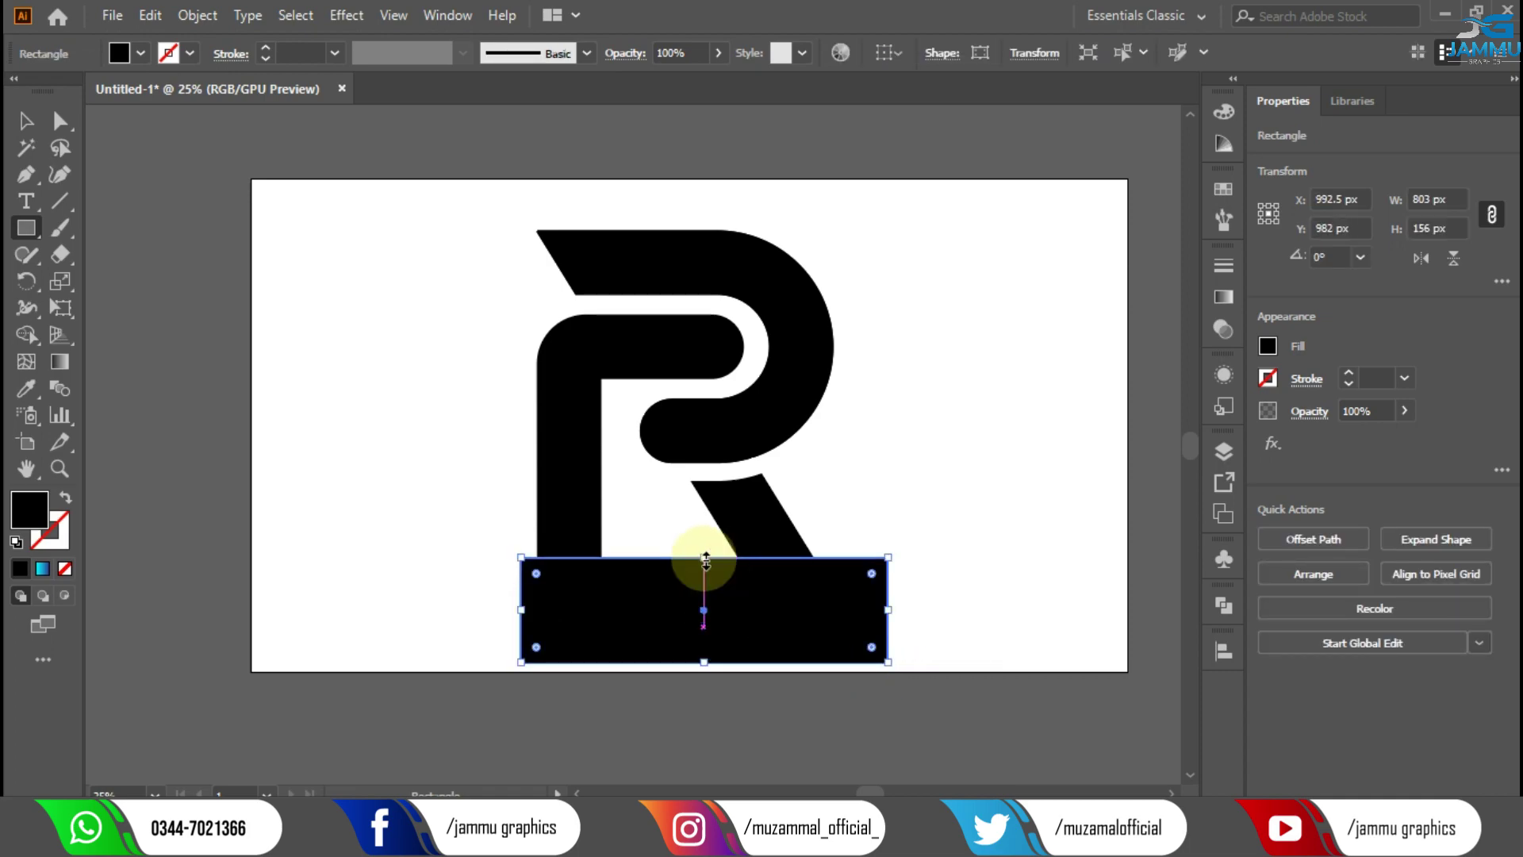
{"action": "left_click_drag", "start_coordinate": [706, 561], "coordinate": [705, 564]}
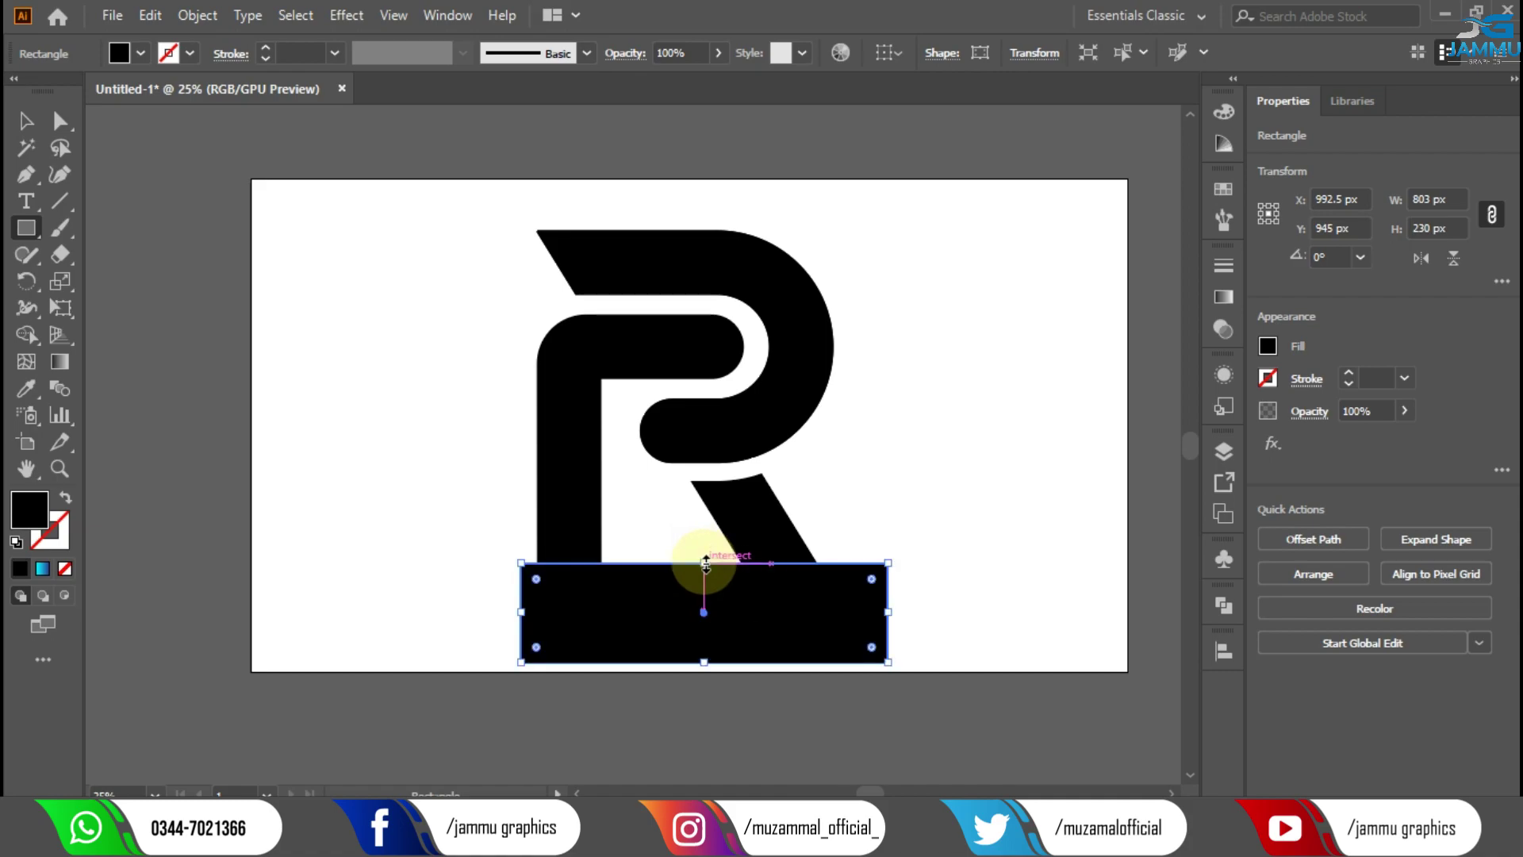
- Delete the rectangle and the overlapping ends with Shape Builder, leaving a flat baseline
{"action": "left_click", "coordinate": [25, 124]}
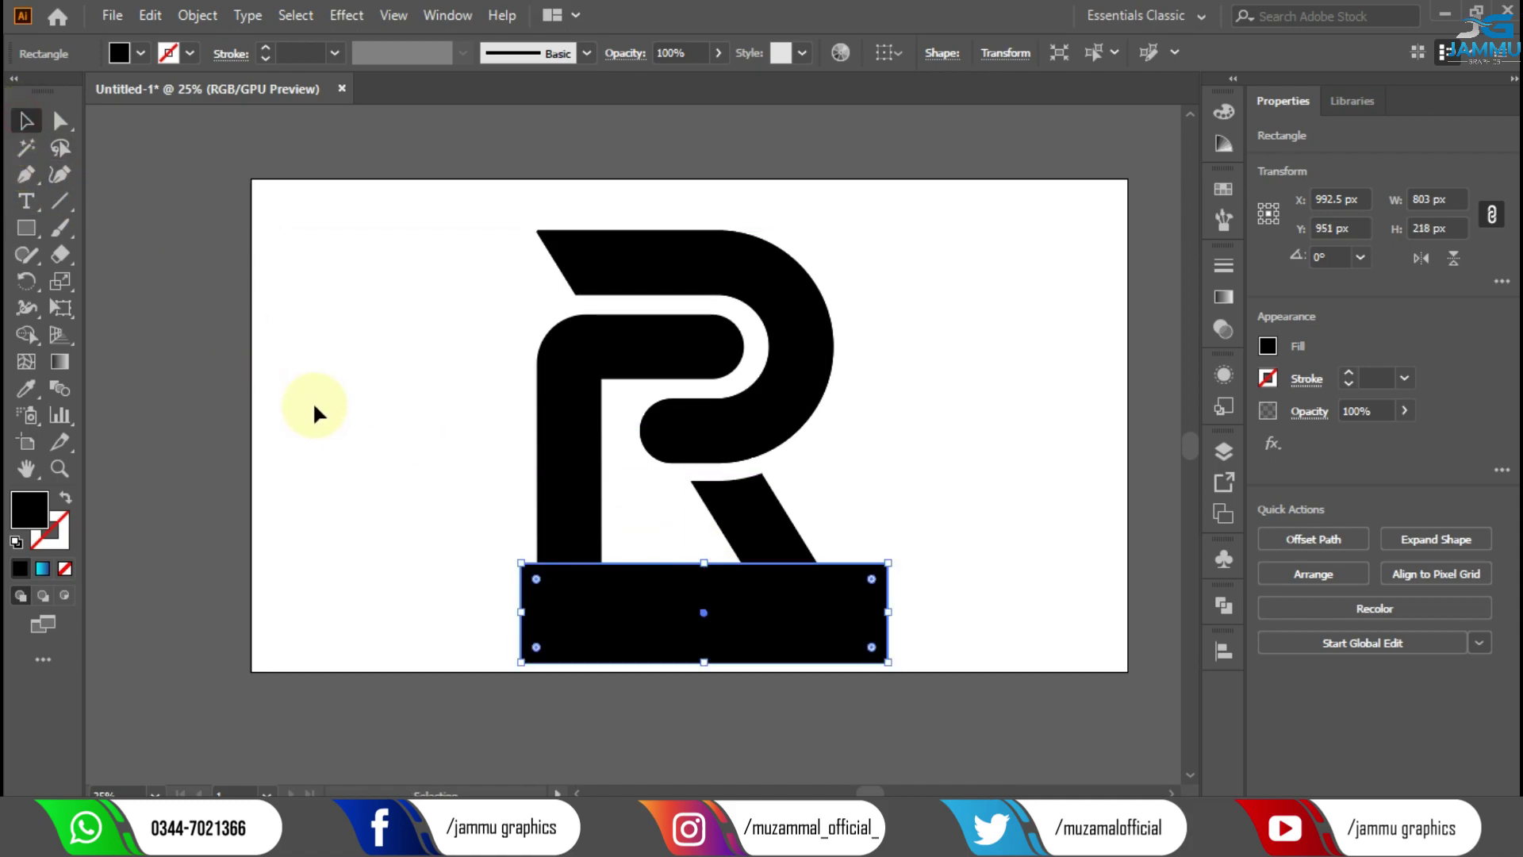
{"action": "left_click_drag", "start_coordinate": [340, 415], "coordinate": [979, 629]}
{"action": "left_click", "coordinate": [24, 336]}
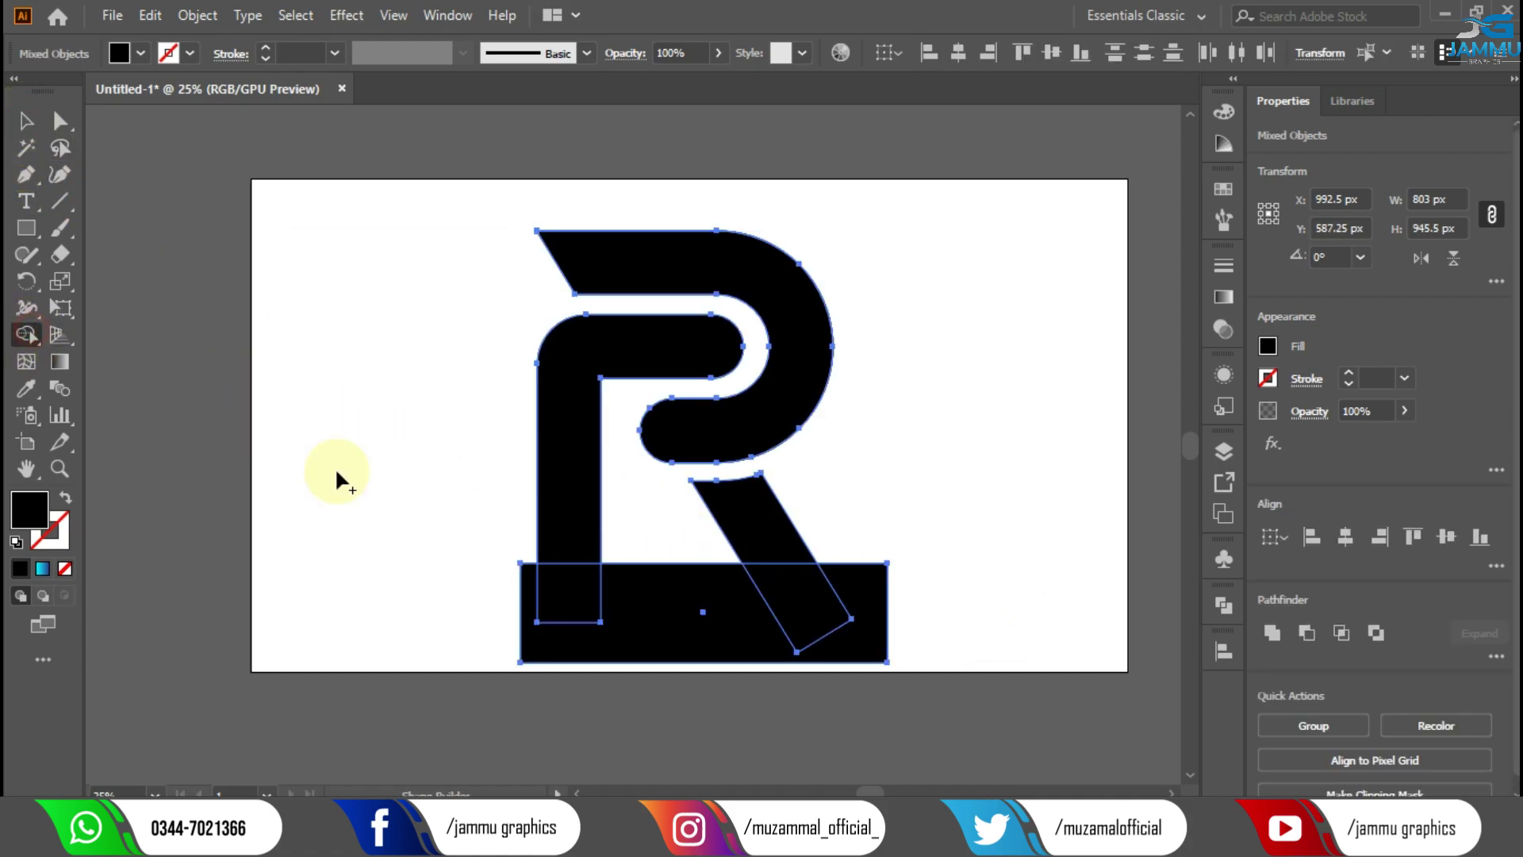
{"action": "left_click_drag", "start_coordinate": [556, 599], "coordinate": [919, 614]}
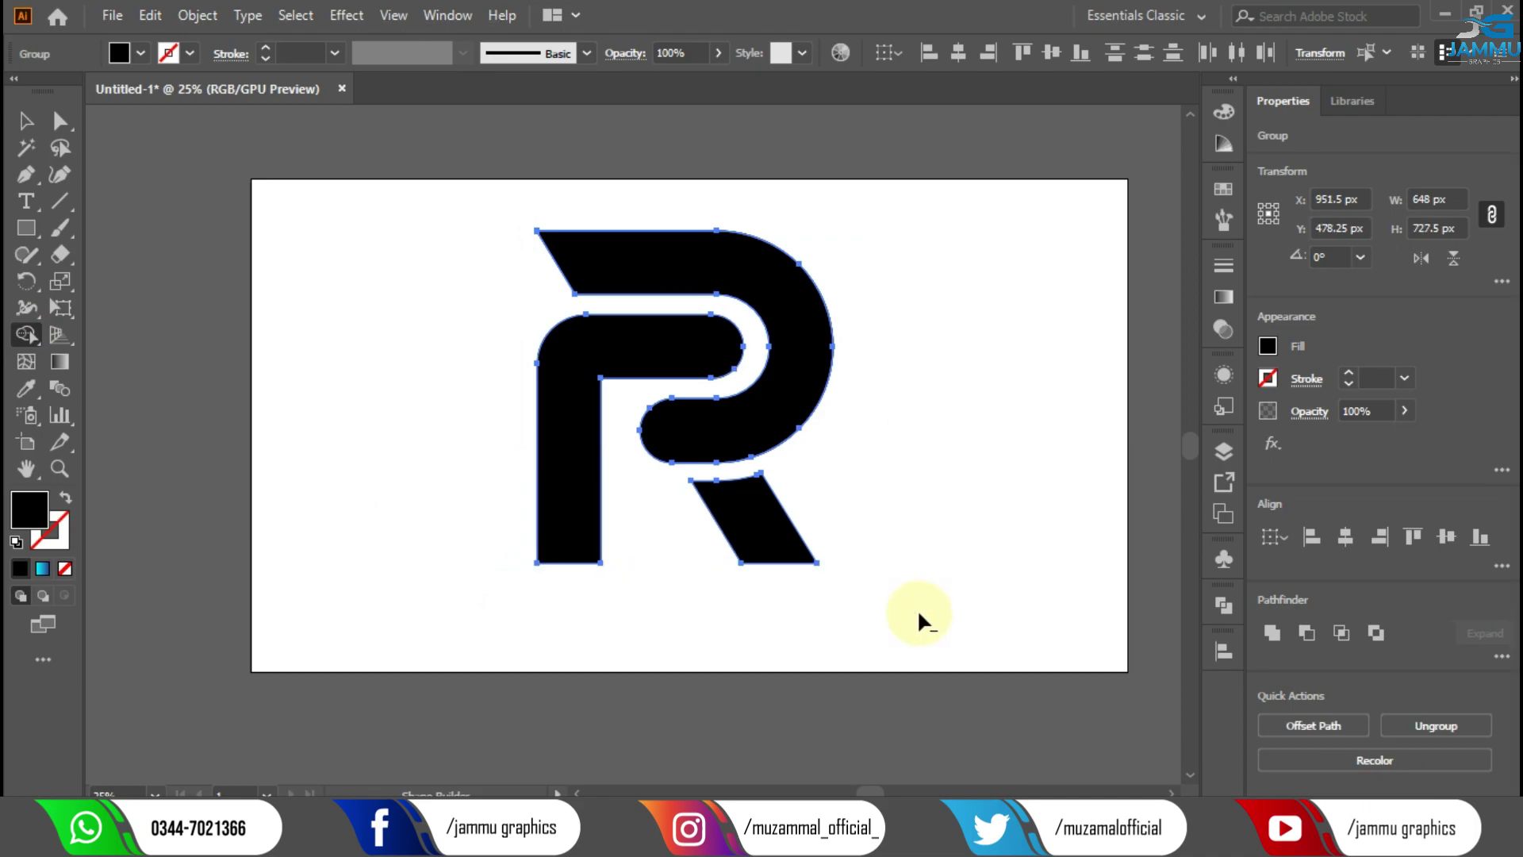
{"action": "left_click", "coordinate": [25, 121]}
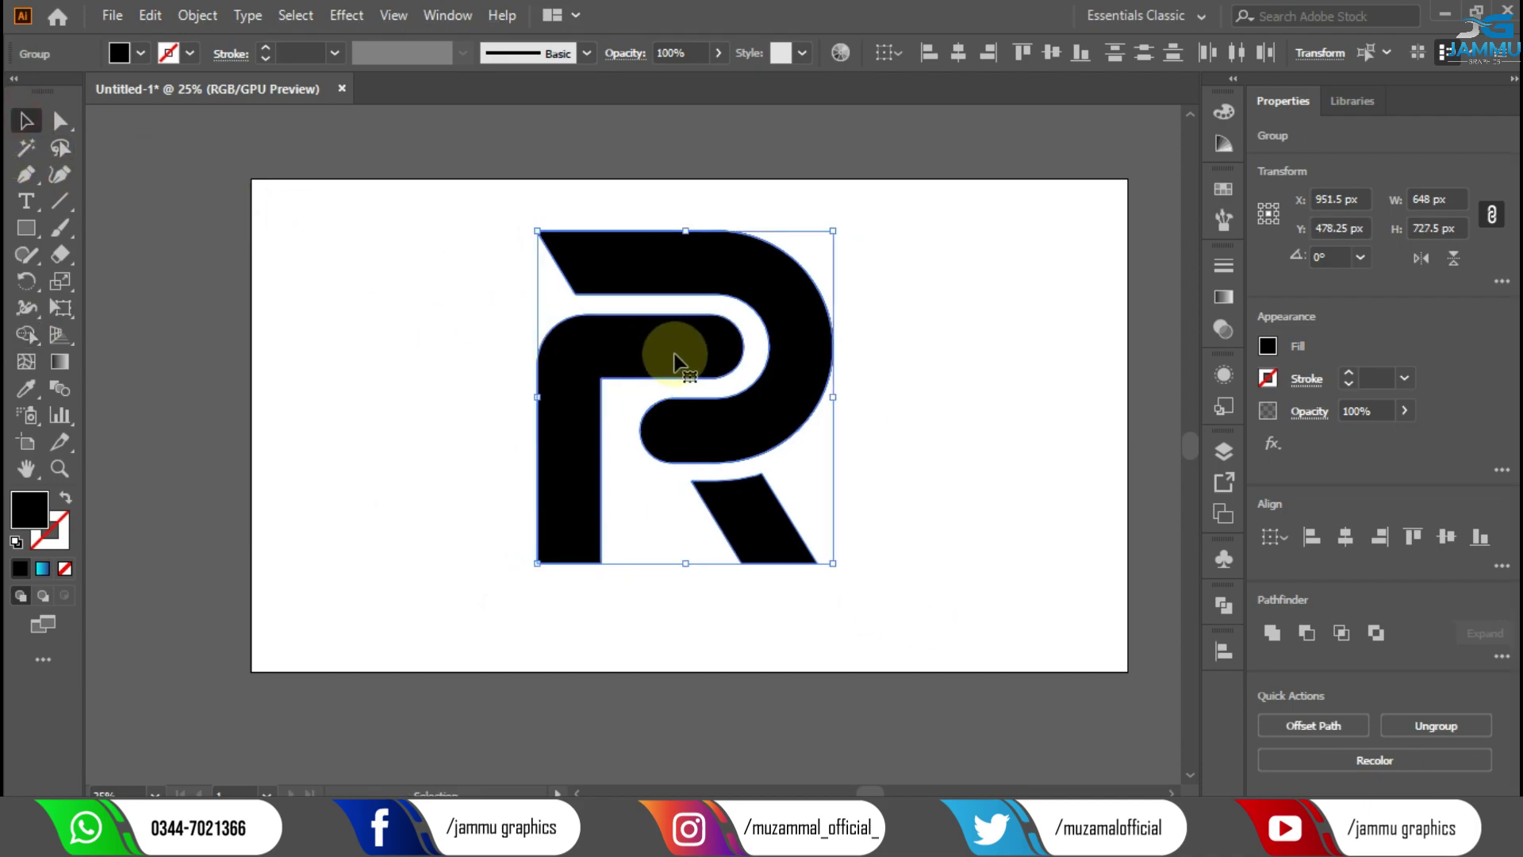
{"action": "left_click_drag", "start_coordinate": [675, 363], "coordinate": [731, 393]}
{"action": "left_click", "coordinate": [1003, 498]}
- Zoom in and move the whole R left toward the artboard centre
{"action": "key", "text": "ctrl+equal"}
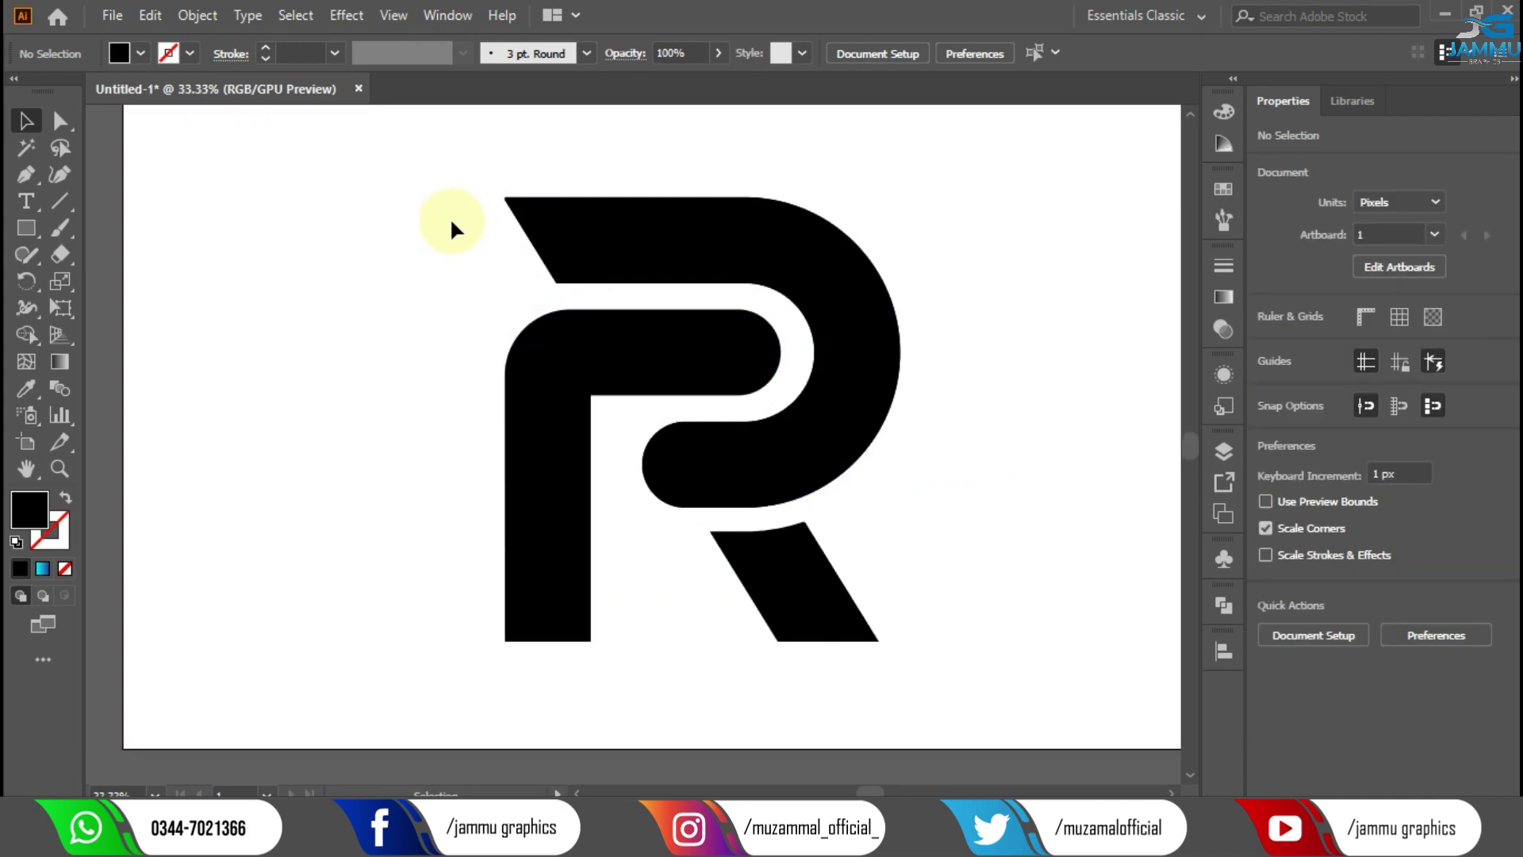
{"action": "left_click_drag", "start_coordinate": [451, 224], "coordinate": [912, 646]}
{"action": "left_click_drag", "start_coordinate": [697, 341], "coordinate": [649, 350]}
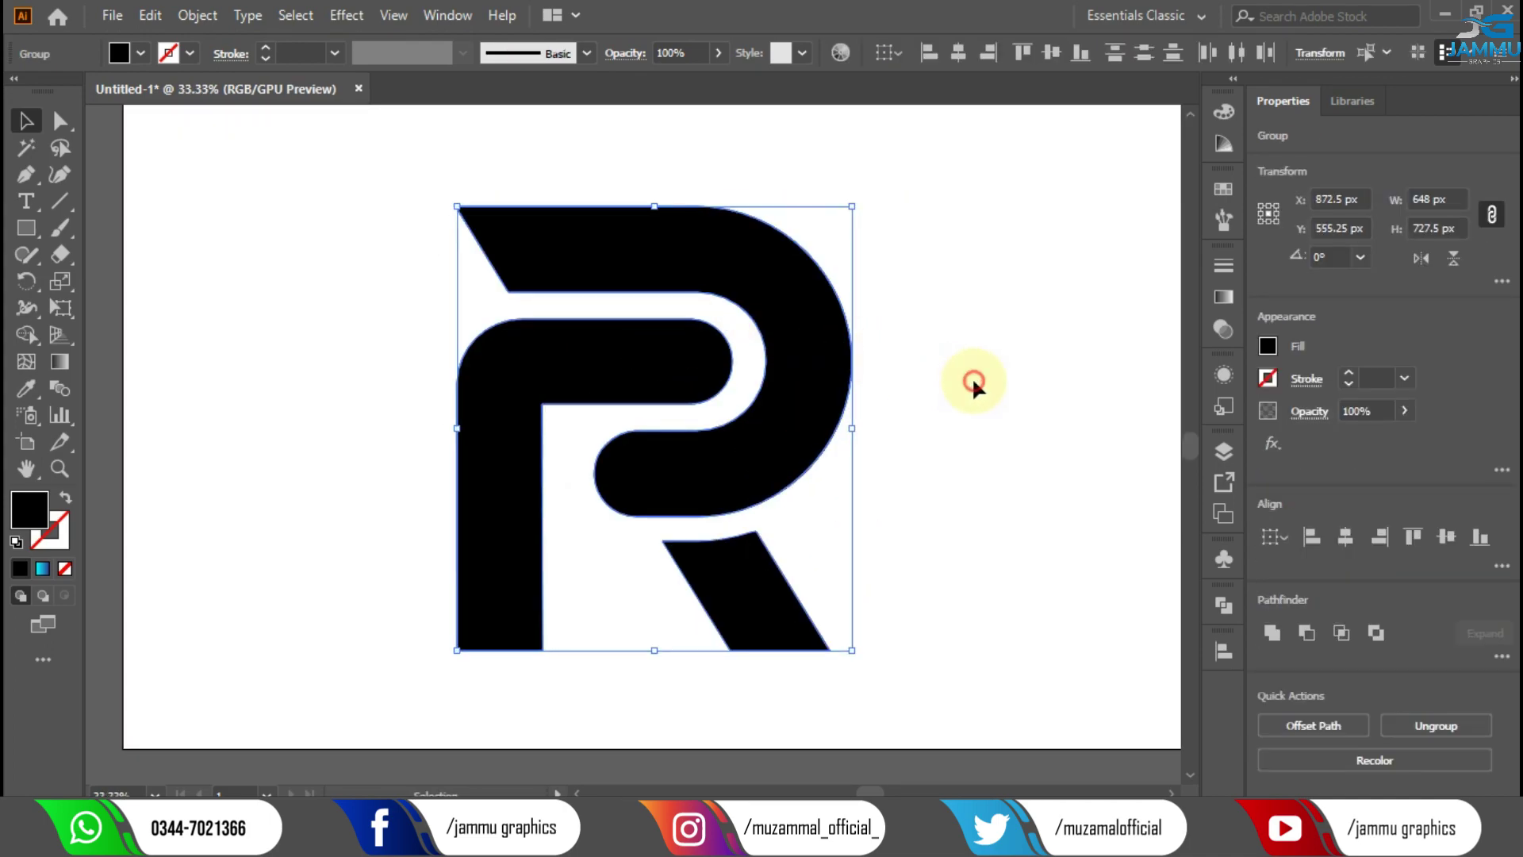
{"action": "left_click", "coordinate": [974, 385]}
- Draw a curved Pen path across the R's top bar, from the bowl to the bar's lower edge
{"action": "left_click", "coordinate": [26, 175]}
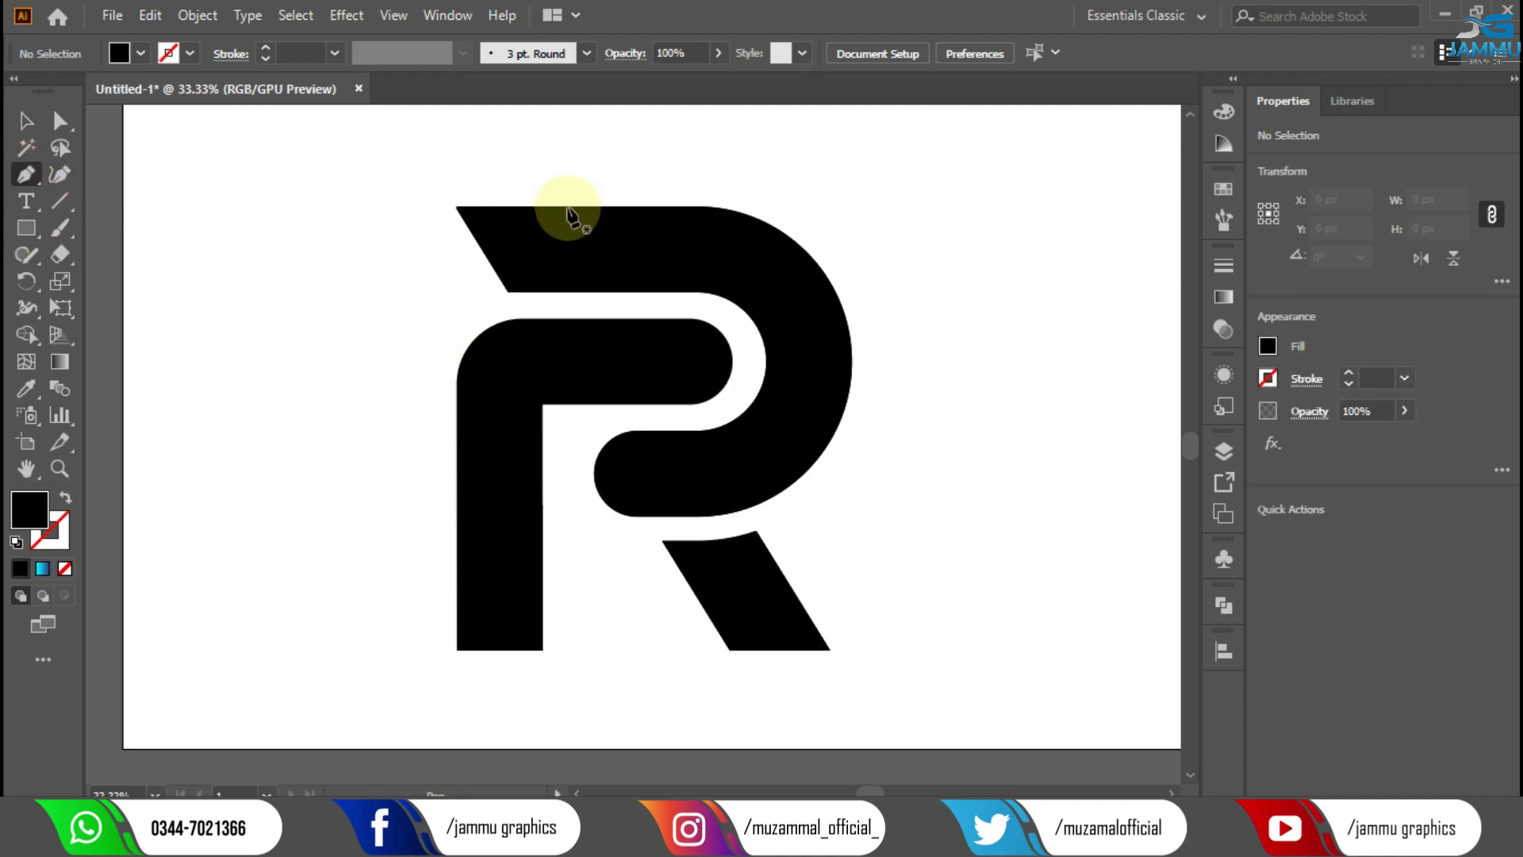
{"action": "left_click", "coordinate": [545, 292]}
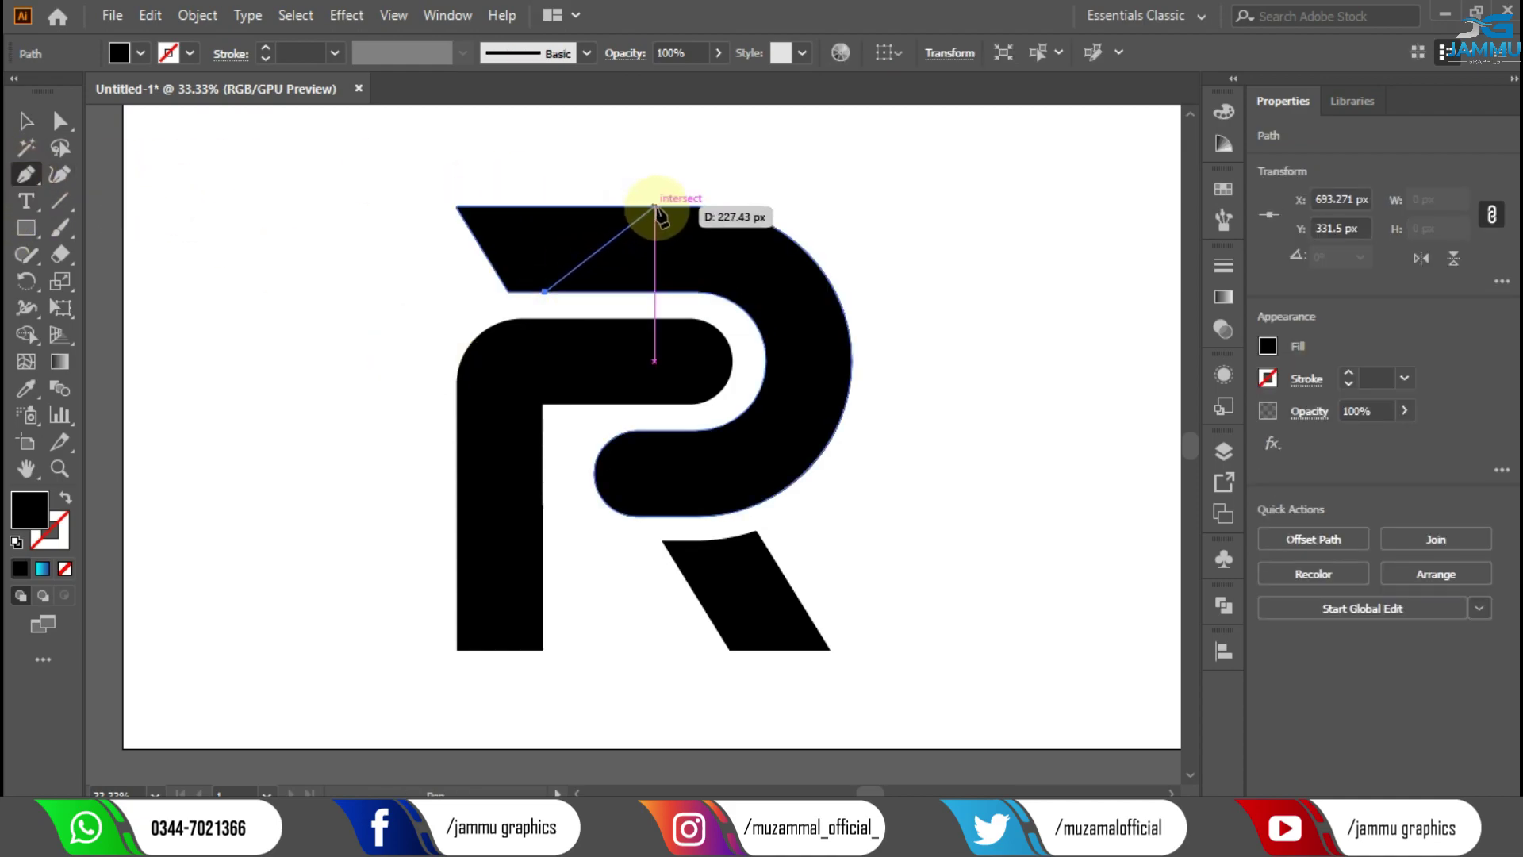
{"action": "left_click_drag", "start_coordinate": [662, 208], "coordinate": [766, 209]}
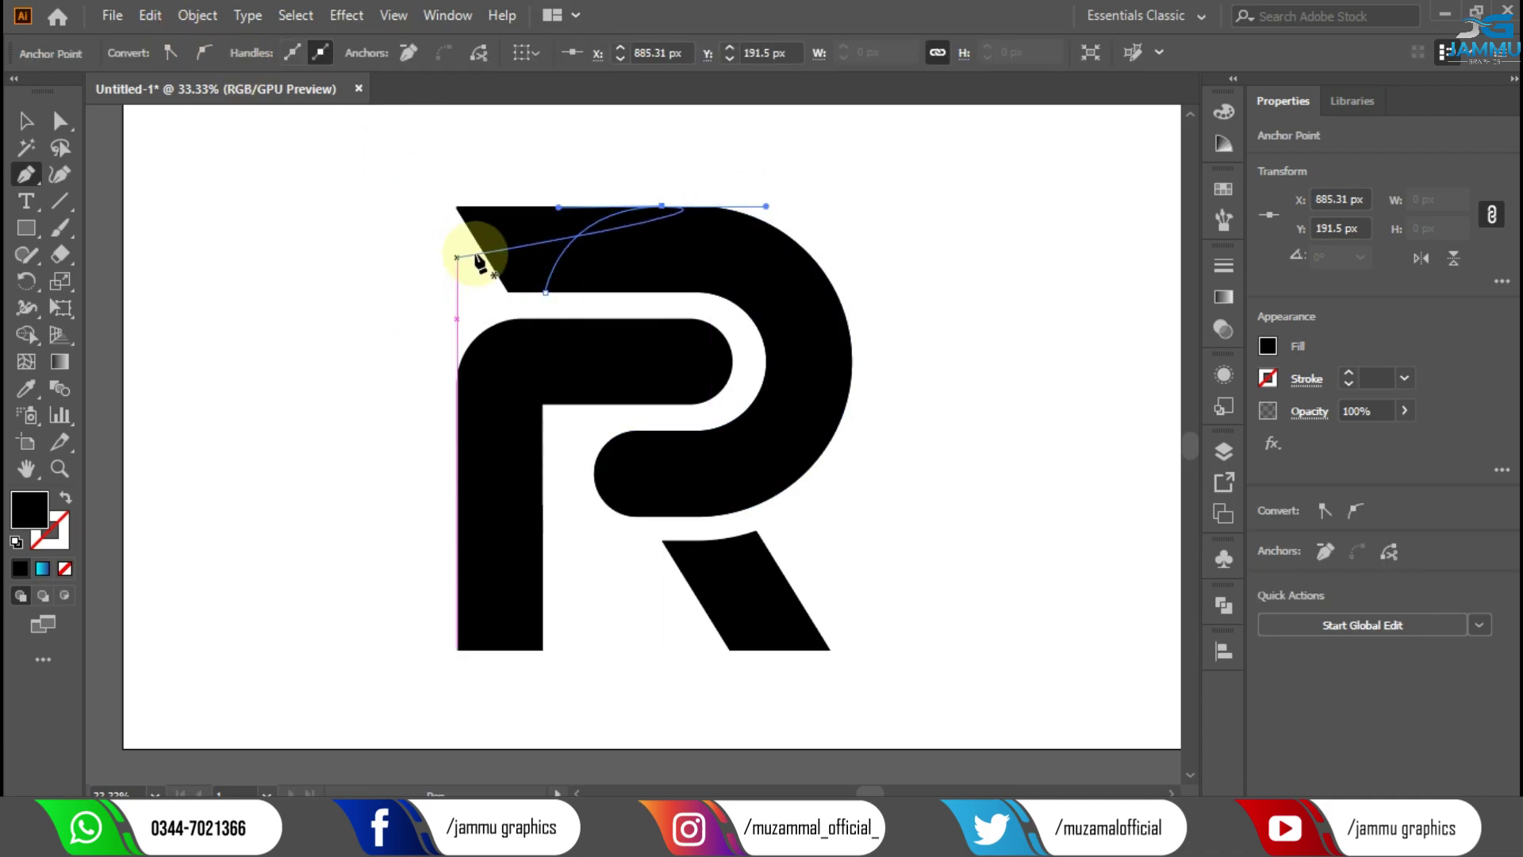
{"action": "left_click", "coordinate": [23, 119]}
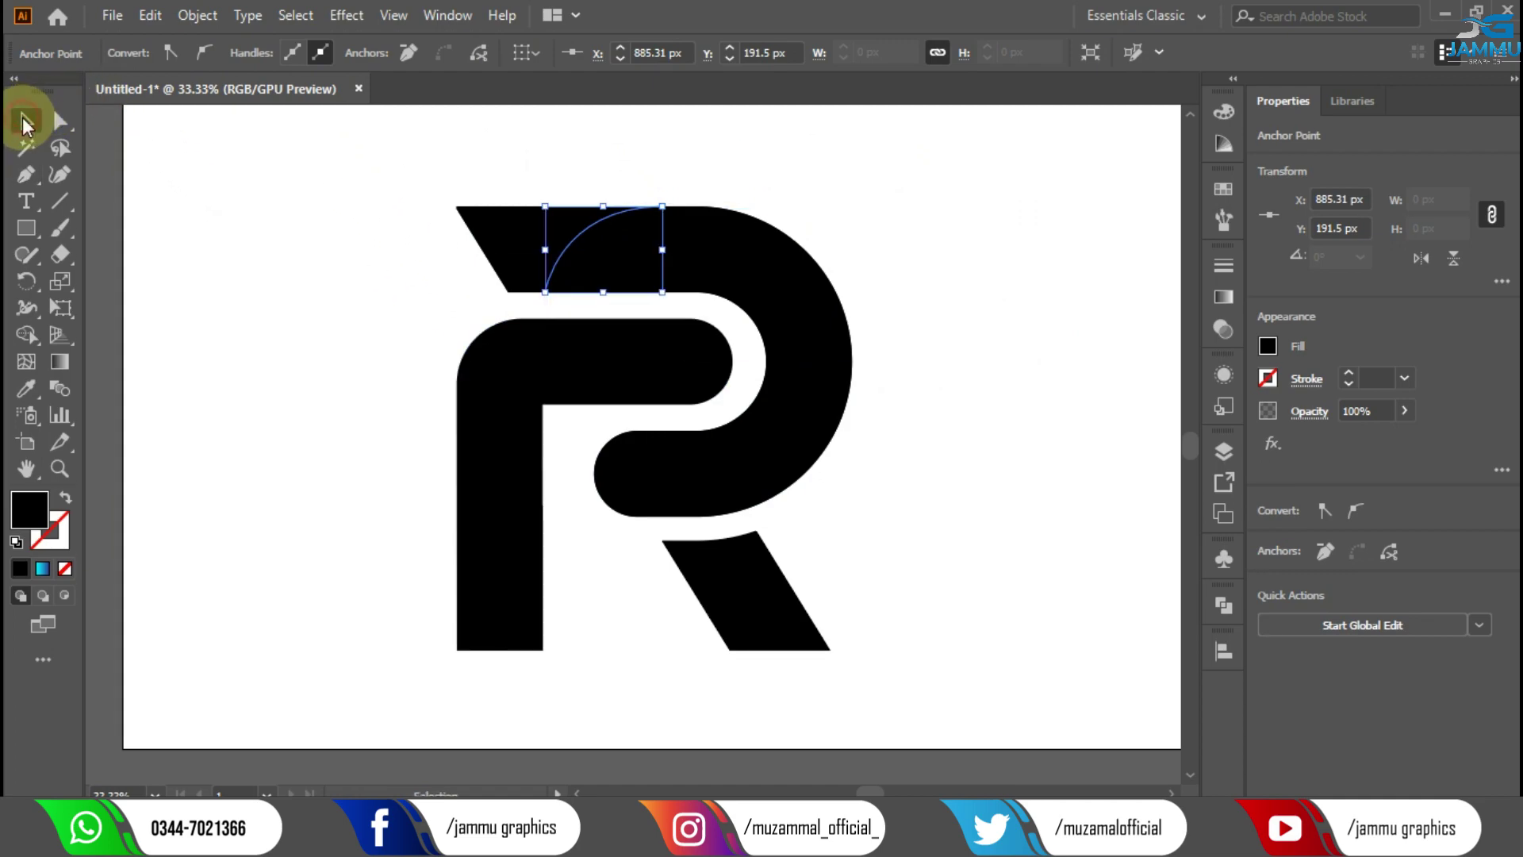
{"action": "left_click", "coordinate": [336, 486]}
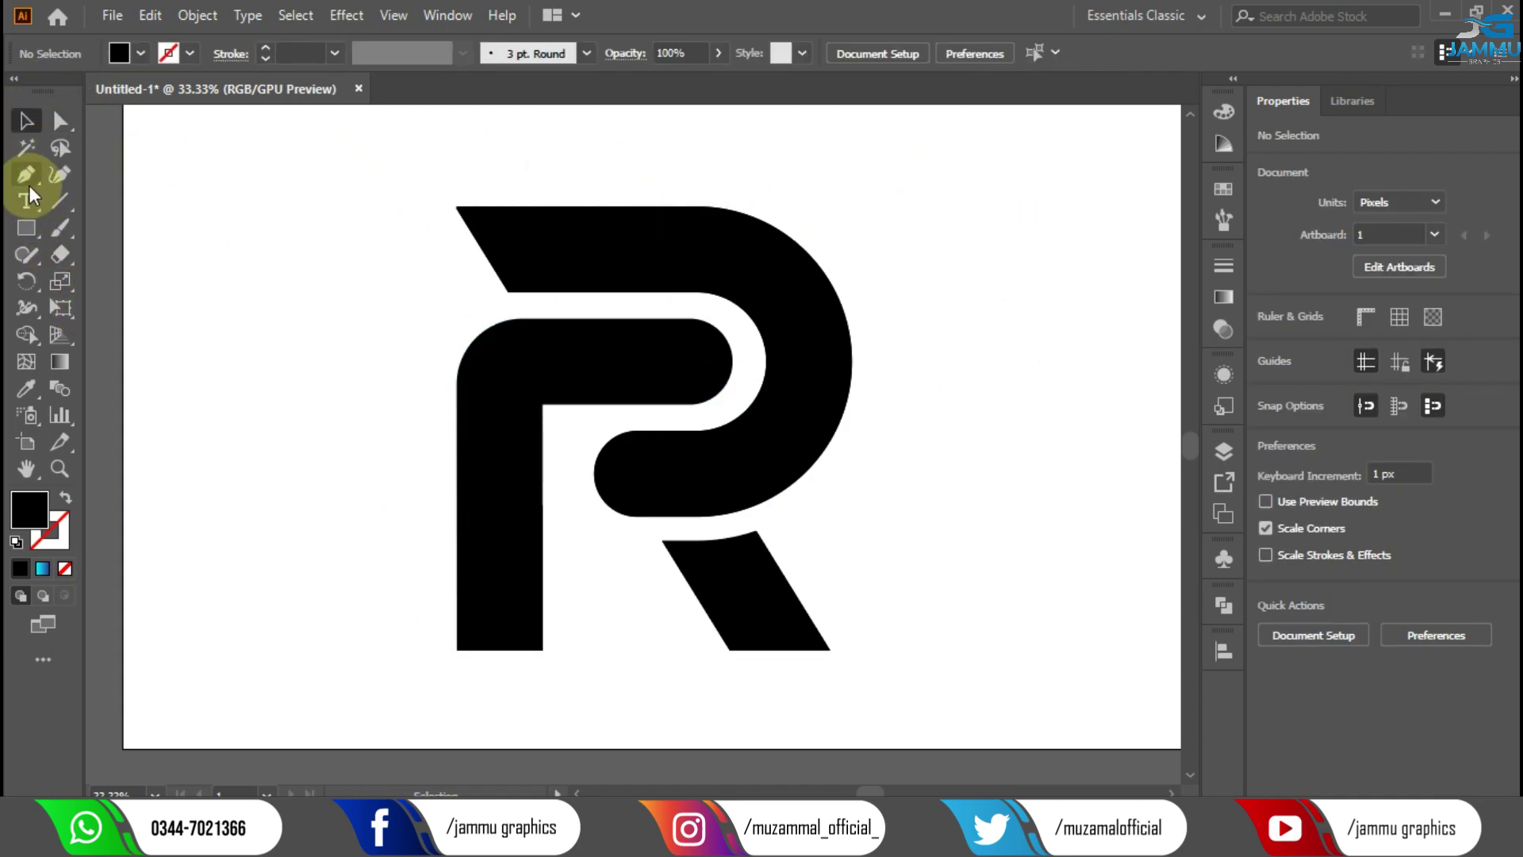
- Set the fill to None and the stroke to black
{"action": "left_click", "coordinate": [60, 121]}
{"action": "left_click", "coordinate": [120, 52]}
{"action": "left_click", "coordinate": [17, 91]}
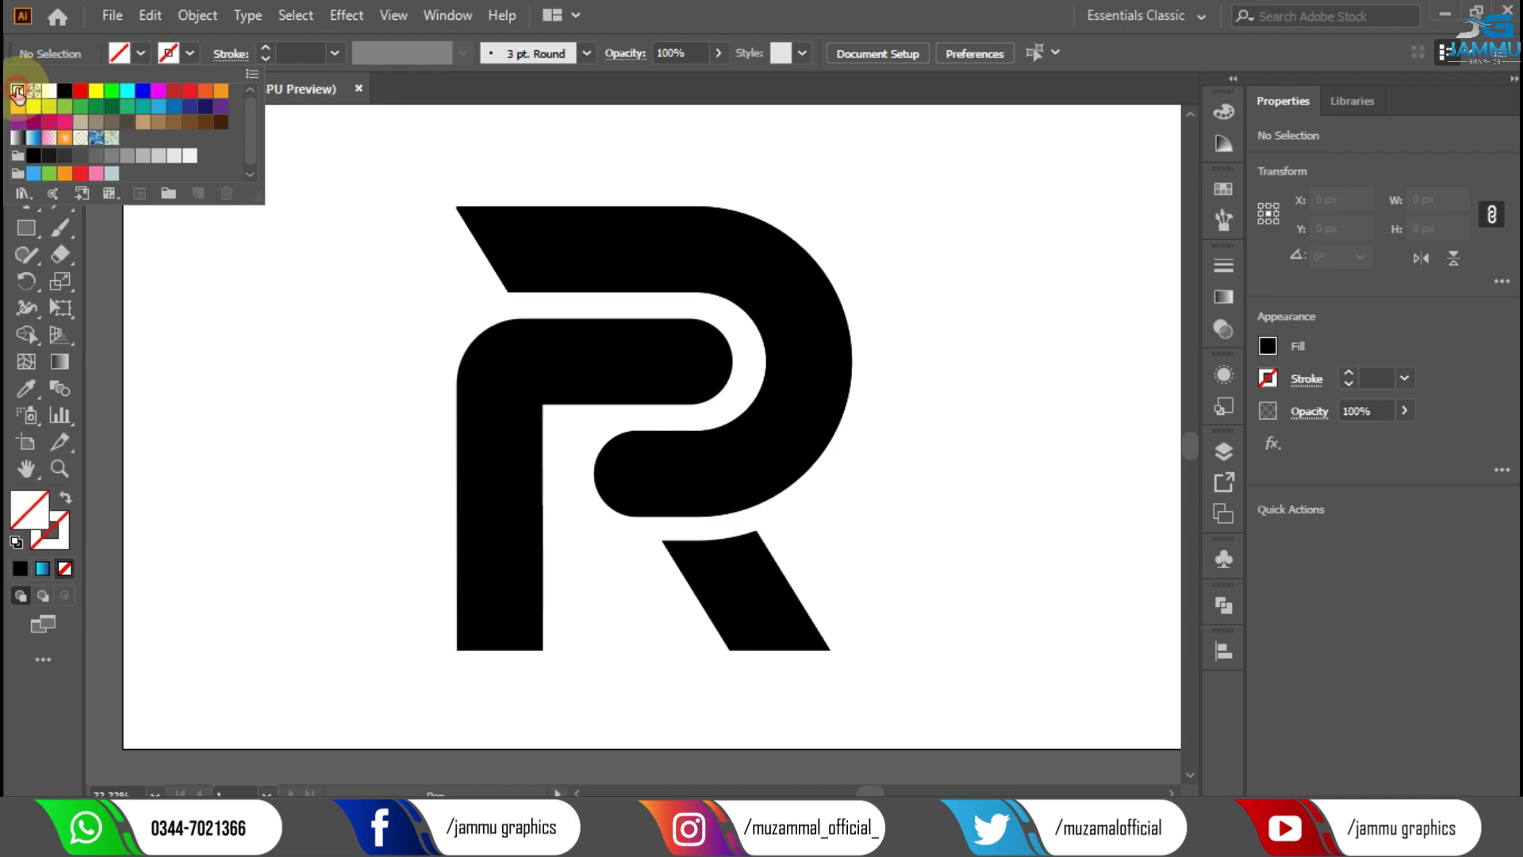
{"action": "left_click", "coordinate": [169, 52]}
{"action": "left_click", "coordinate": [64, 88]}
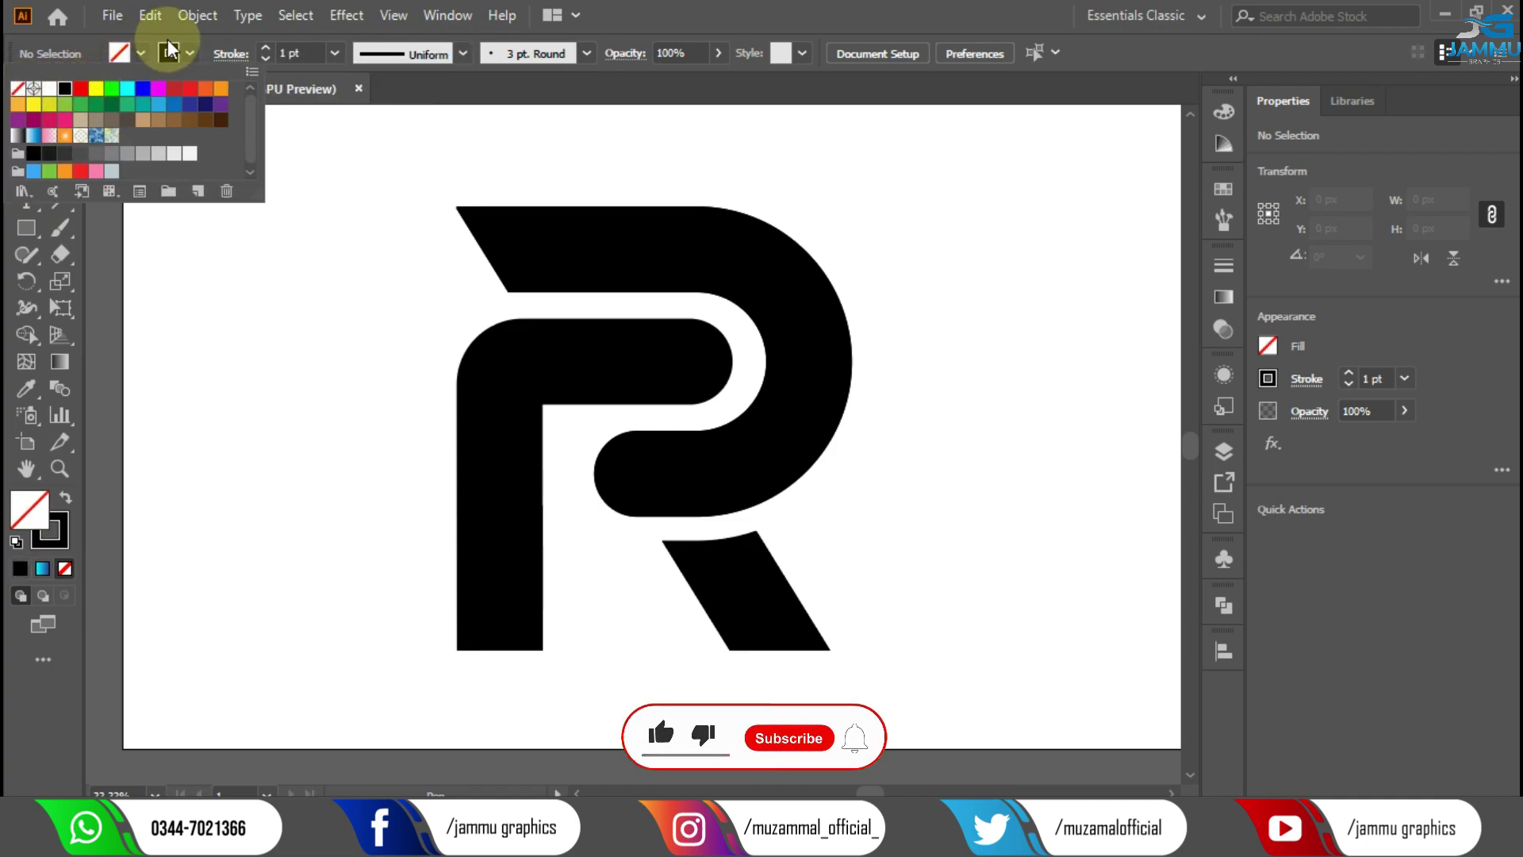
- Draw a curved Pen path from the stem's inner corner down to its left edge
{"action": "key", "text": "p"}
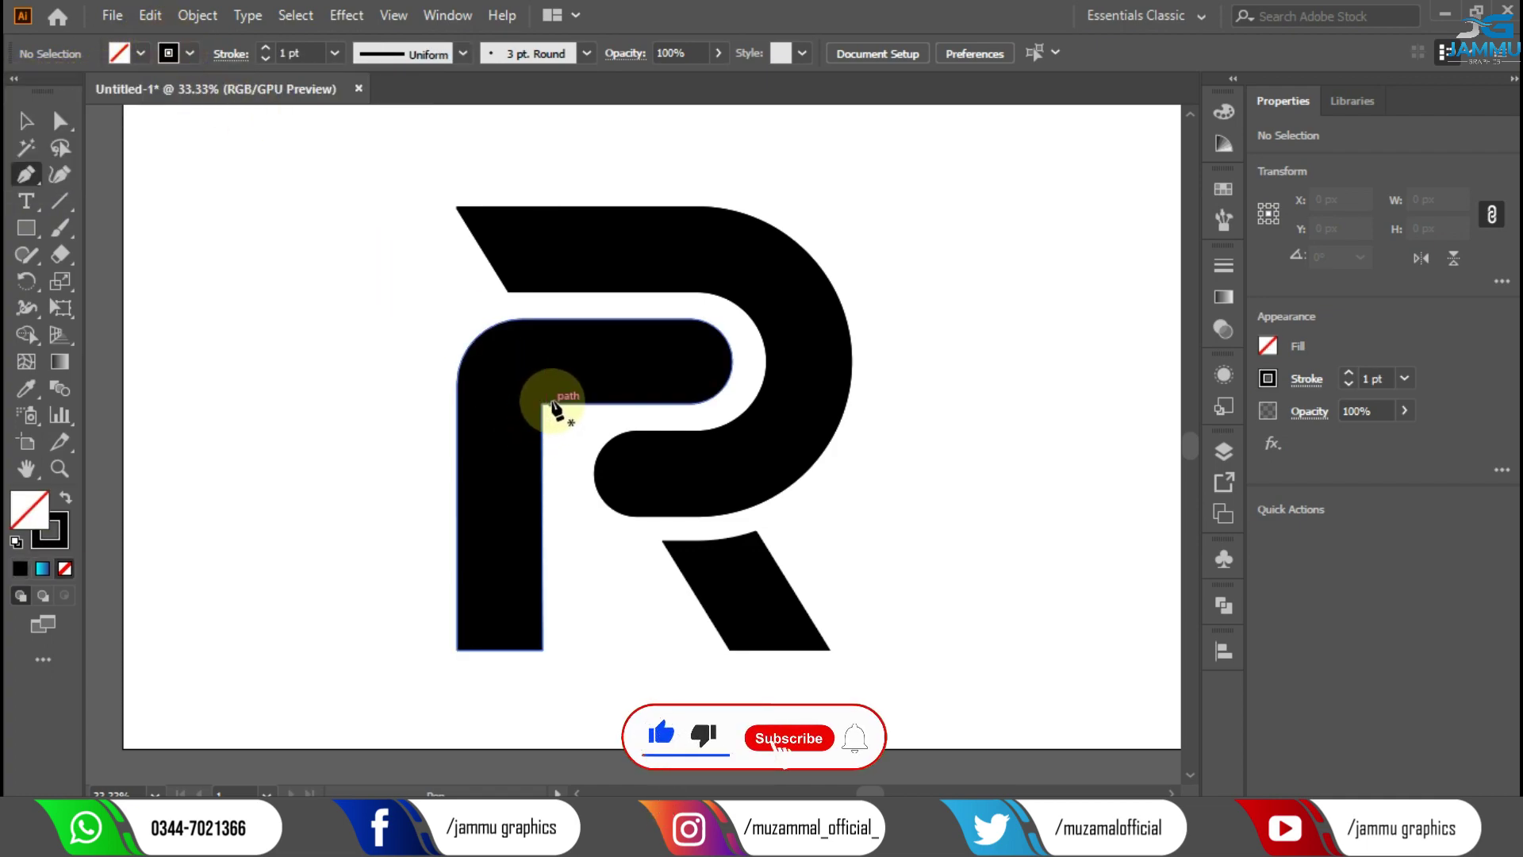
{"action": "key", "text": "ctrl+plus"}
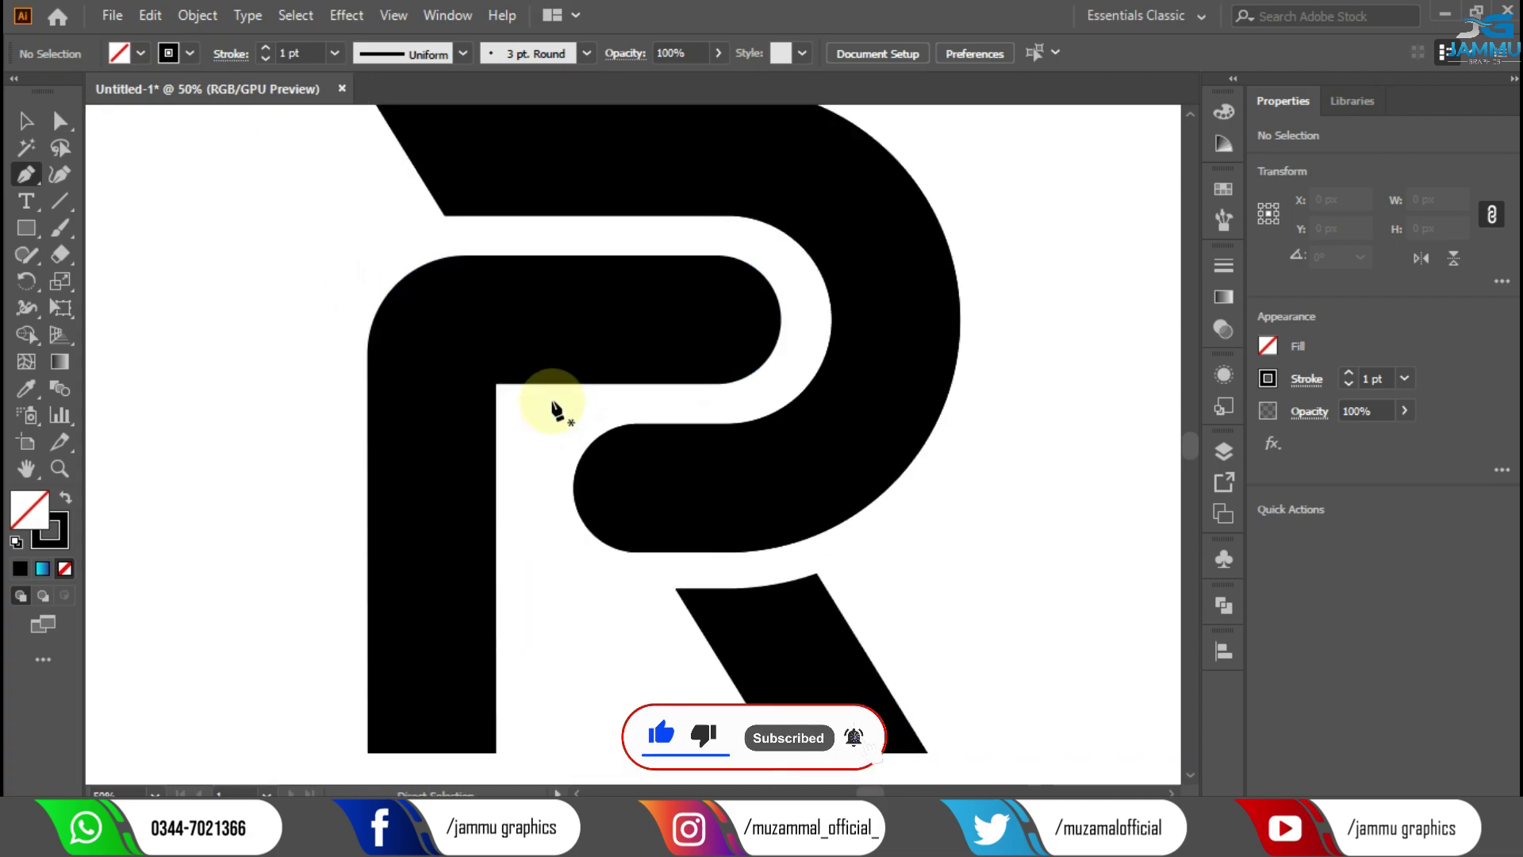
{"action": "left_click", "coordinate": [499, 385]}
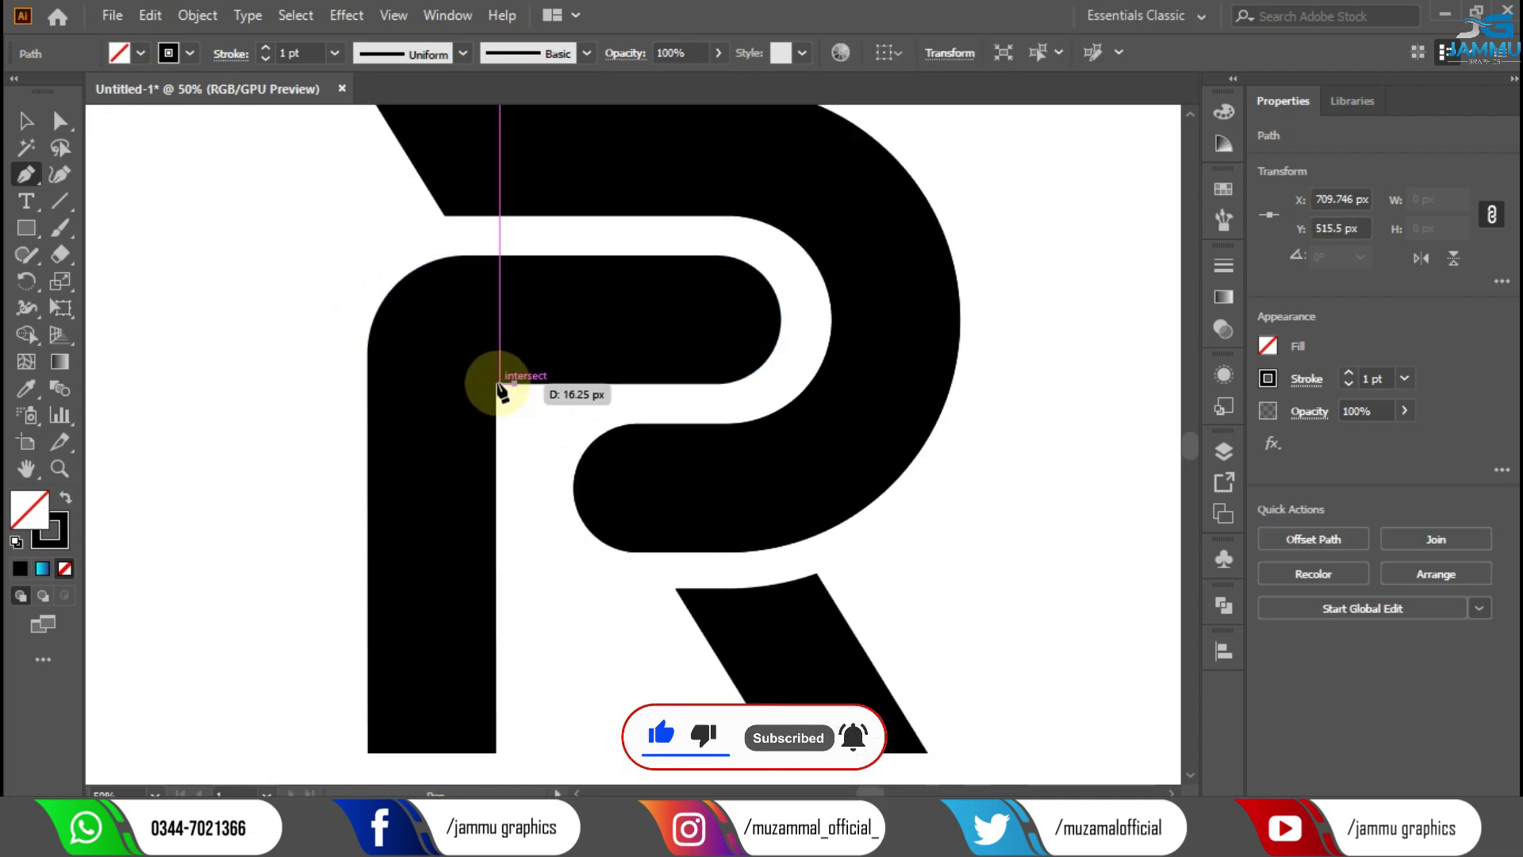
{"action": "left_click", "coordinate": [499, 385]}
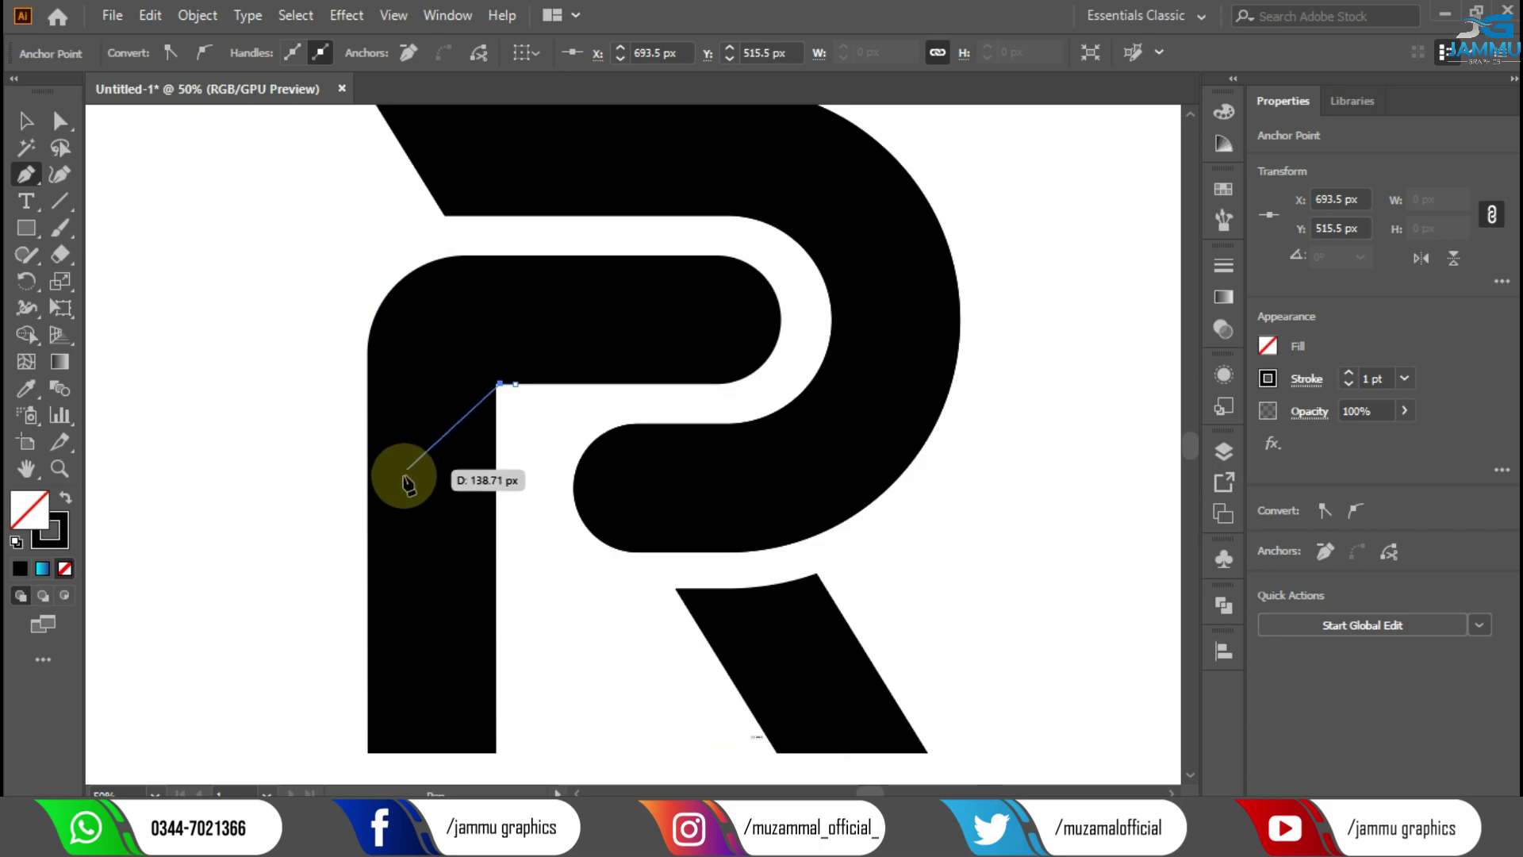
{"action": "left_click_drag", "start_coordinate": [367, 552], "coordinate": [368, 695]}
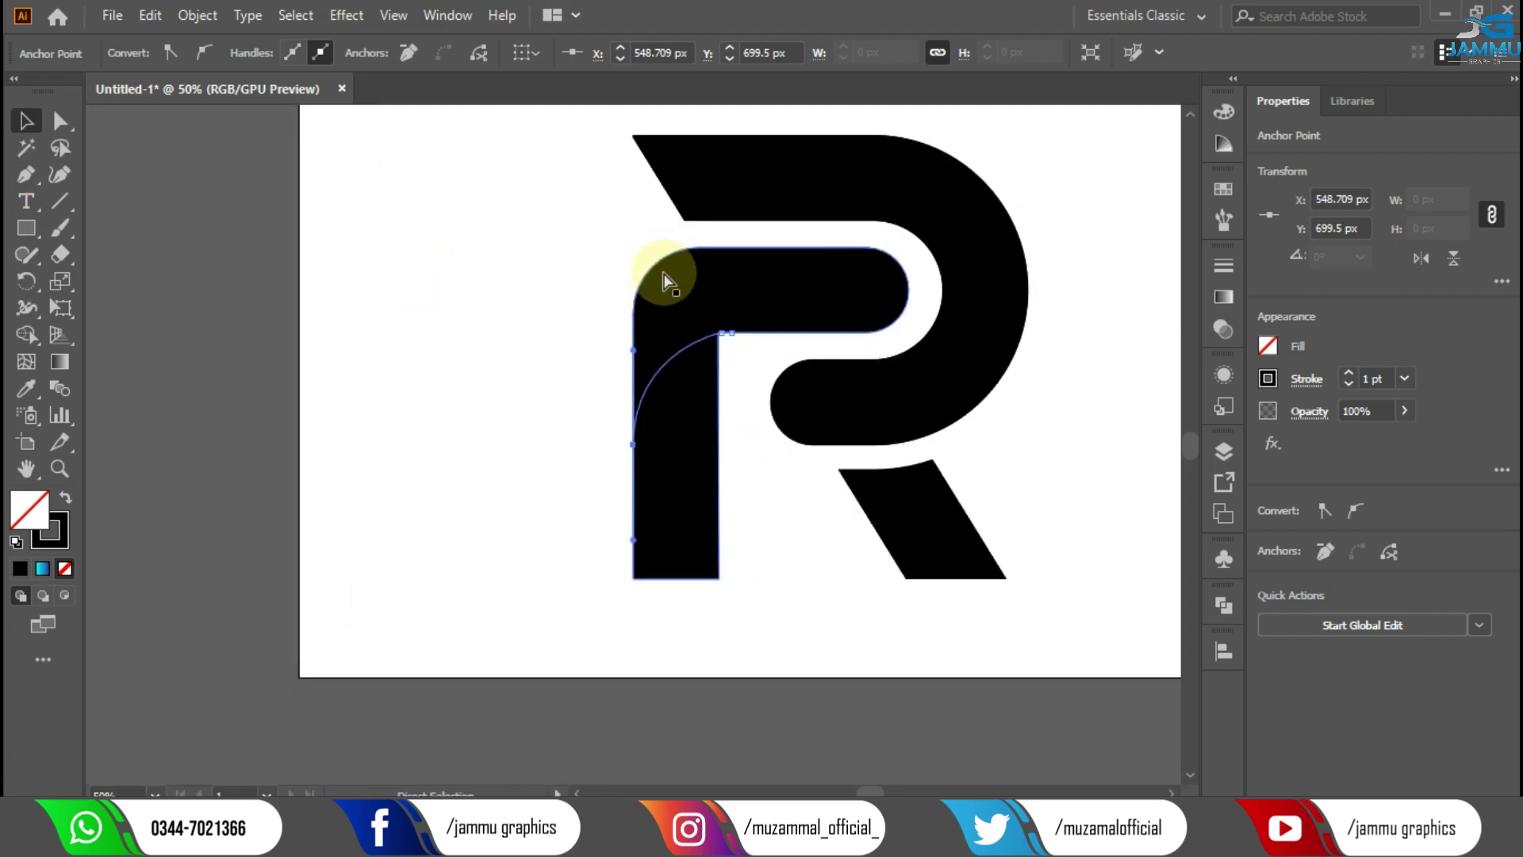
- Select all and use Shape Builder to split the R into bowl, top bar, stem and leg pieces
{"action": "key", "text": "ctrl+minus"}
{"action": "key", "text": "ctrl+a"}
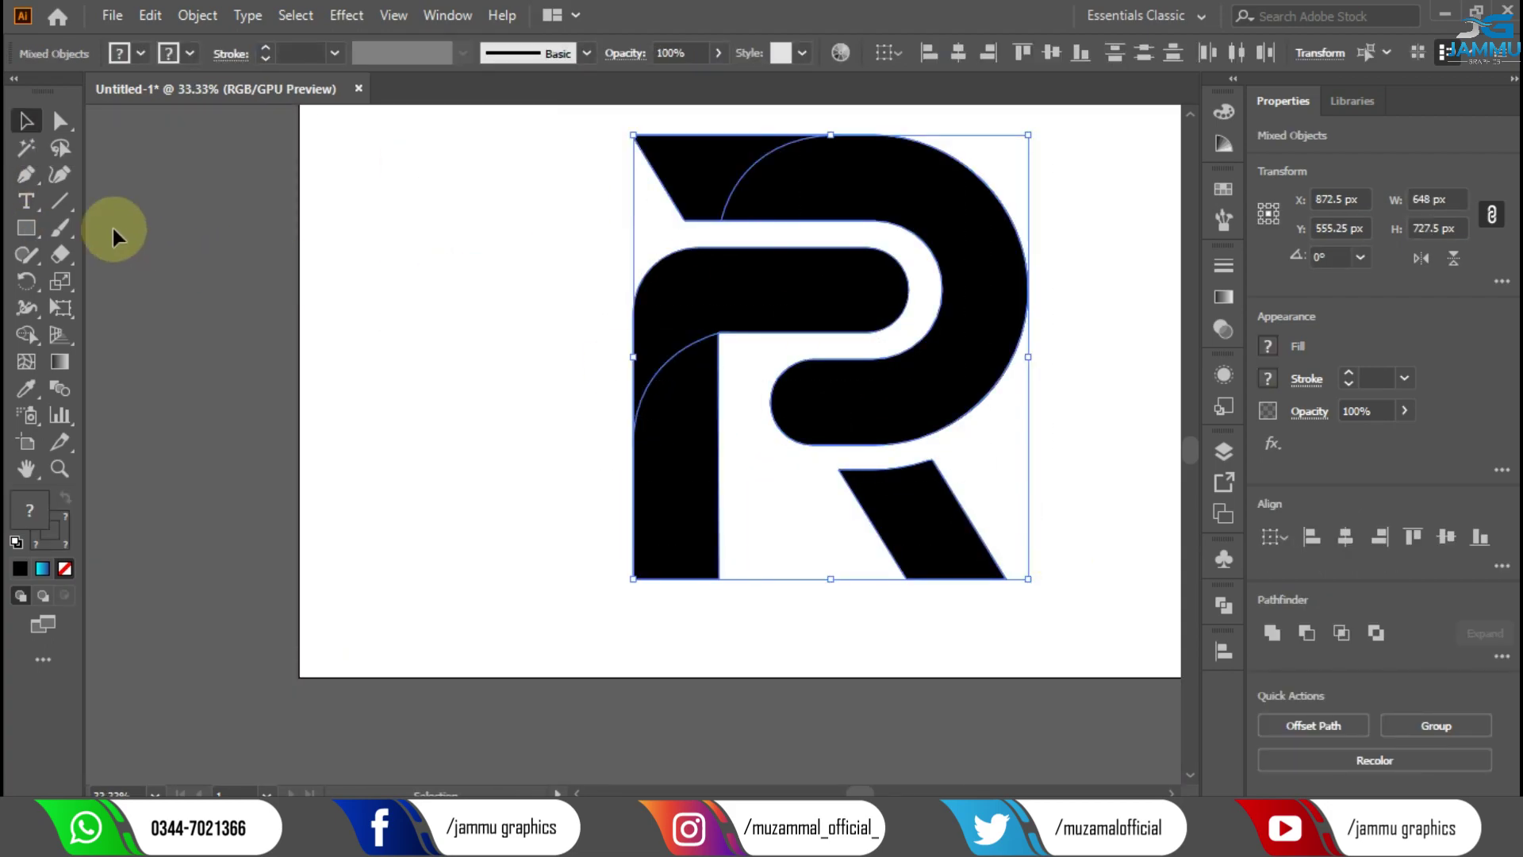
{"action": "left_click", "coordinate": [34, 339]}
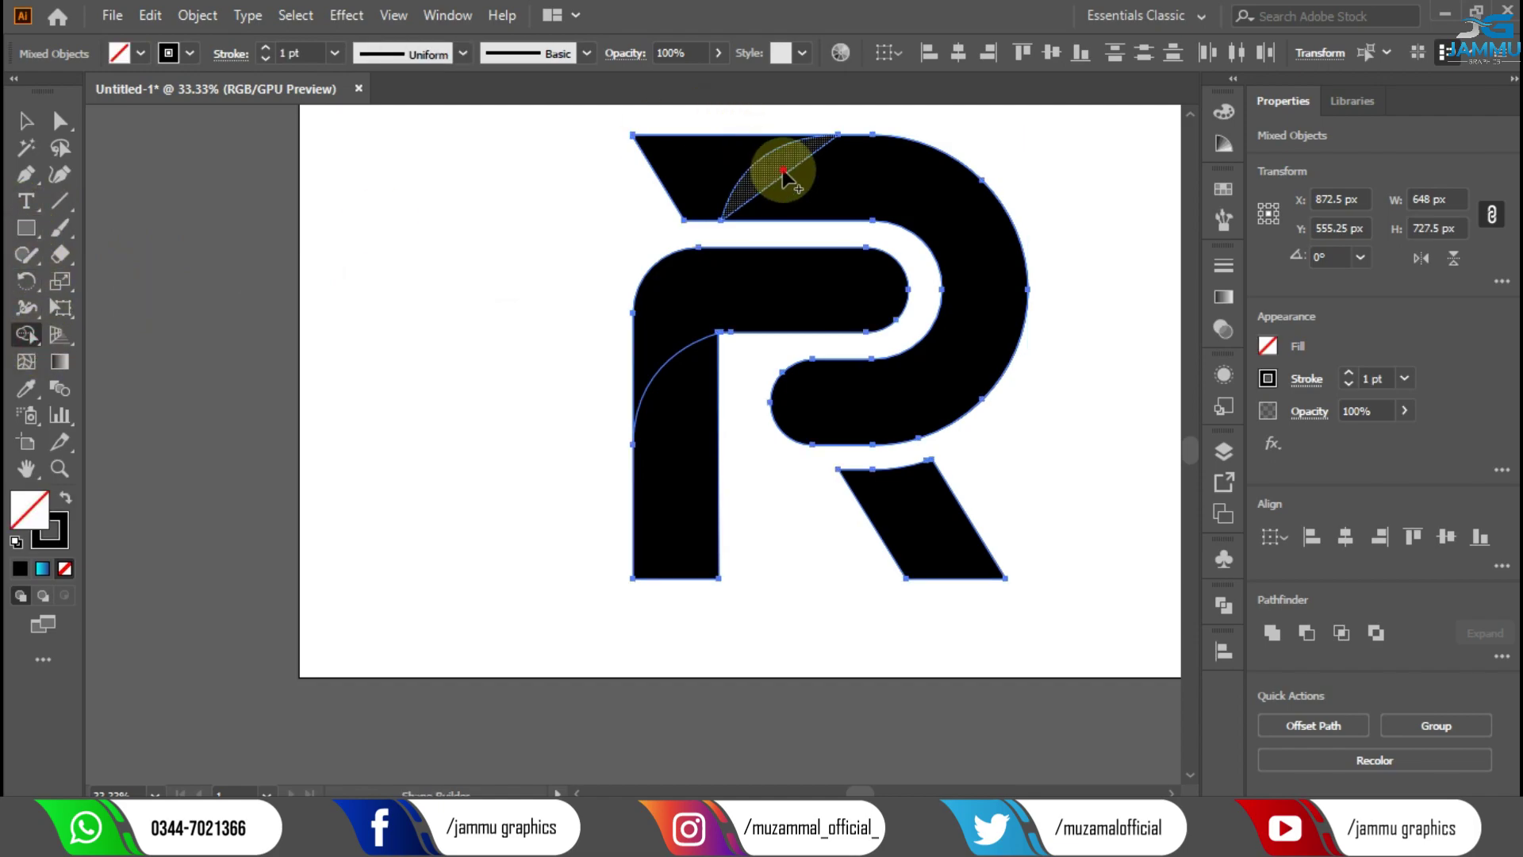
{"action": "left_click_drag", "start_coordinate": [783, 169], "coordinate": [773, 164]}
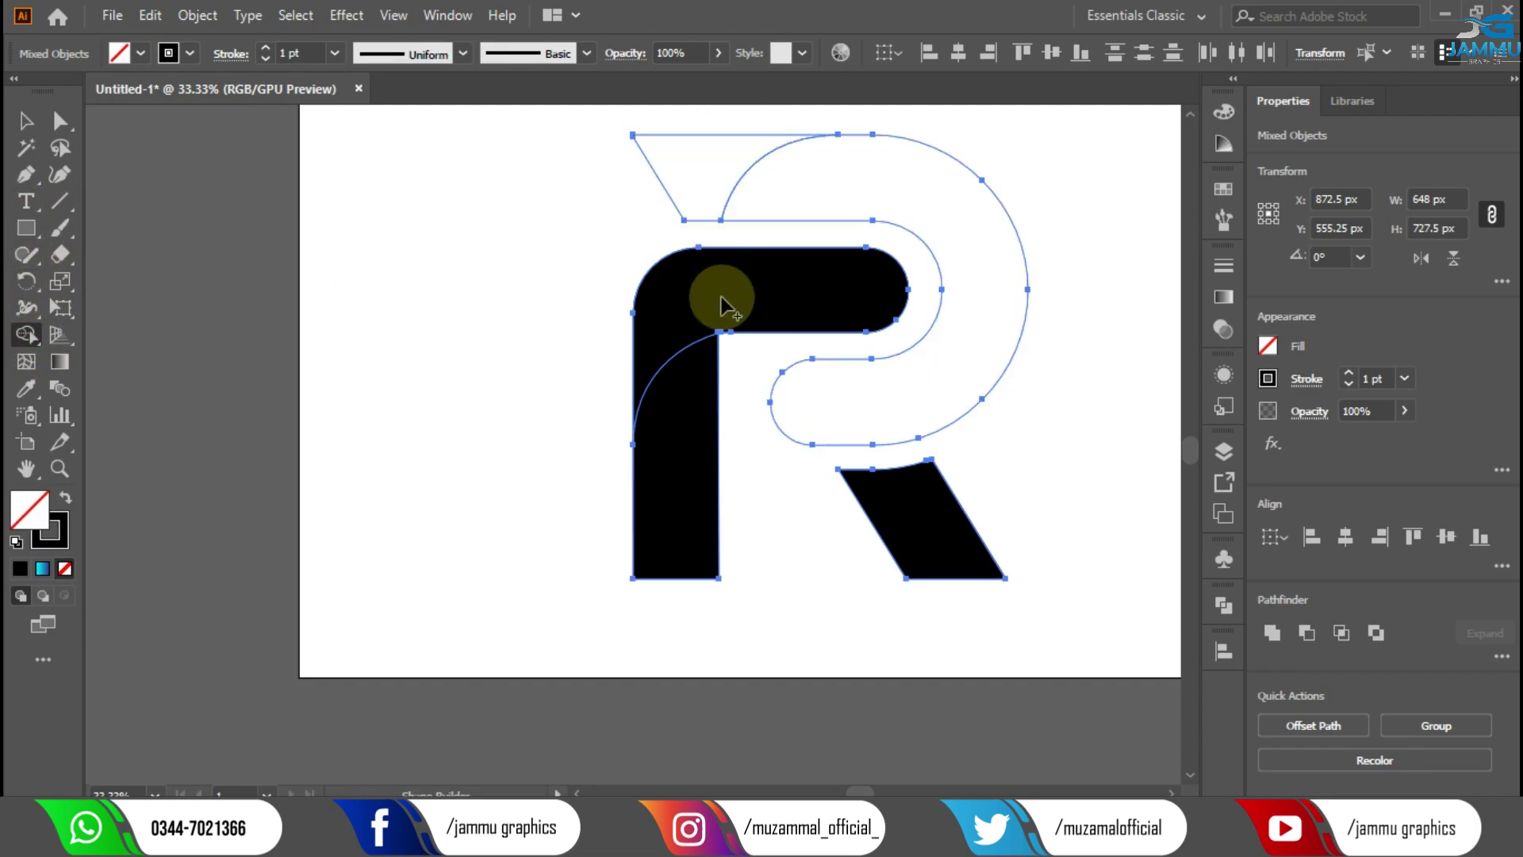
{"action": "left_click", "coordinate": [682, 314], "text": "alt"}
{"action": "left_click", "coordinate": [706, 420], "text": "alt"}
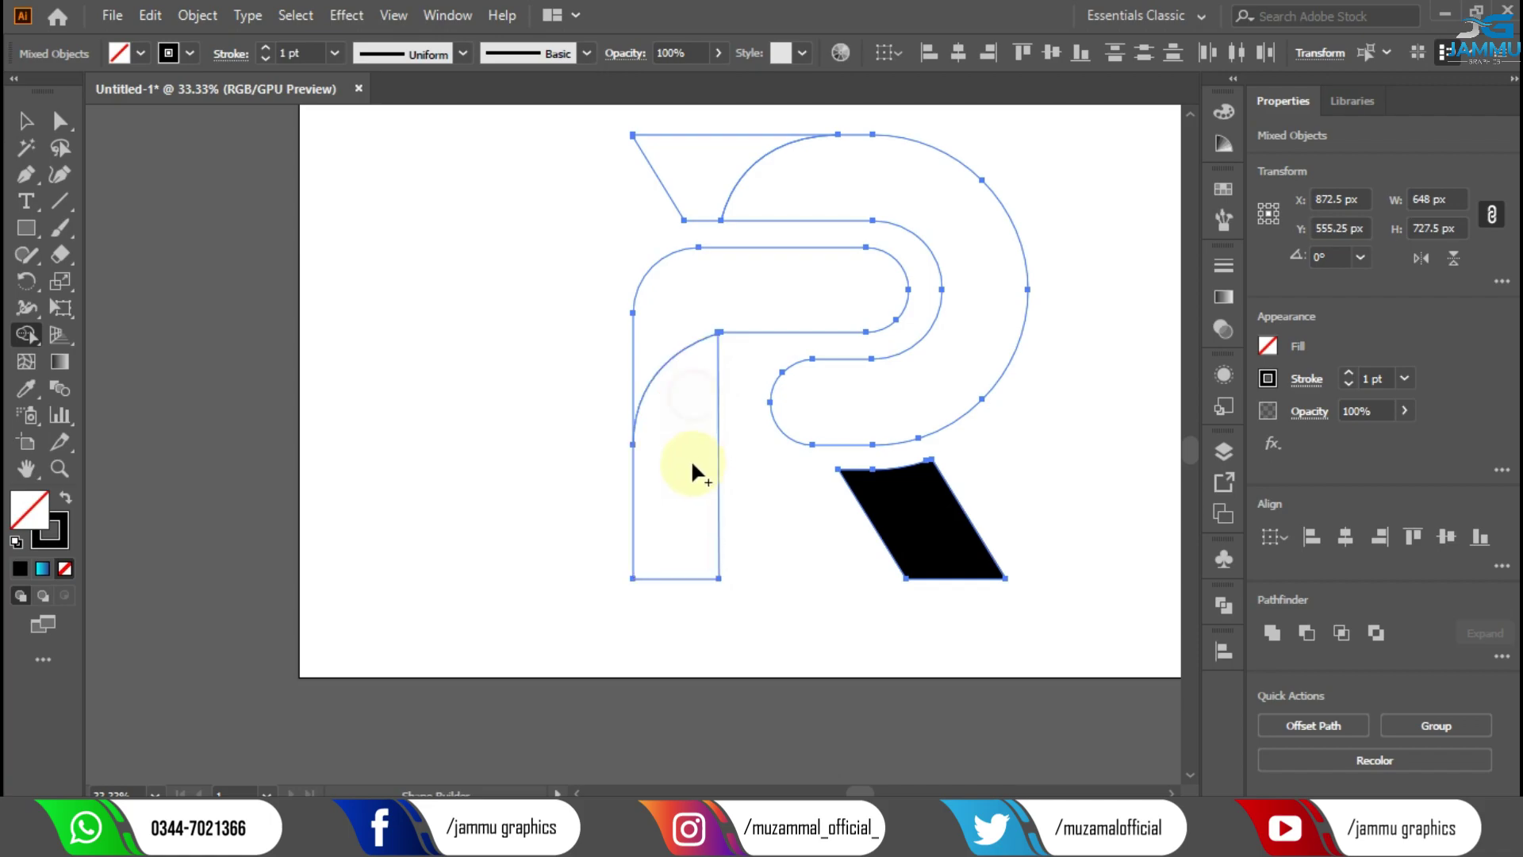
{"action": "left_click", "coordinate": [887, 503], "text": "alt"}
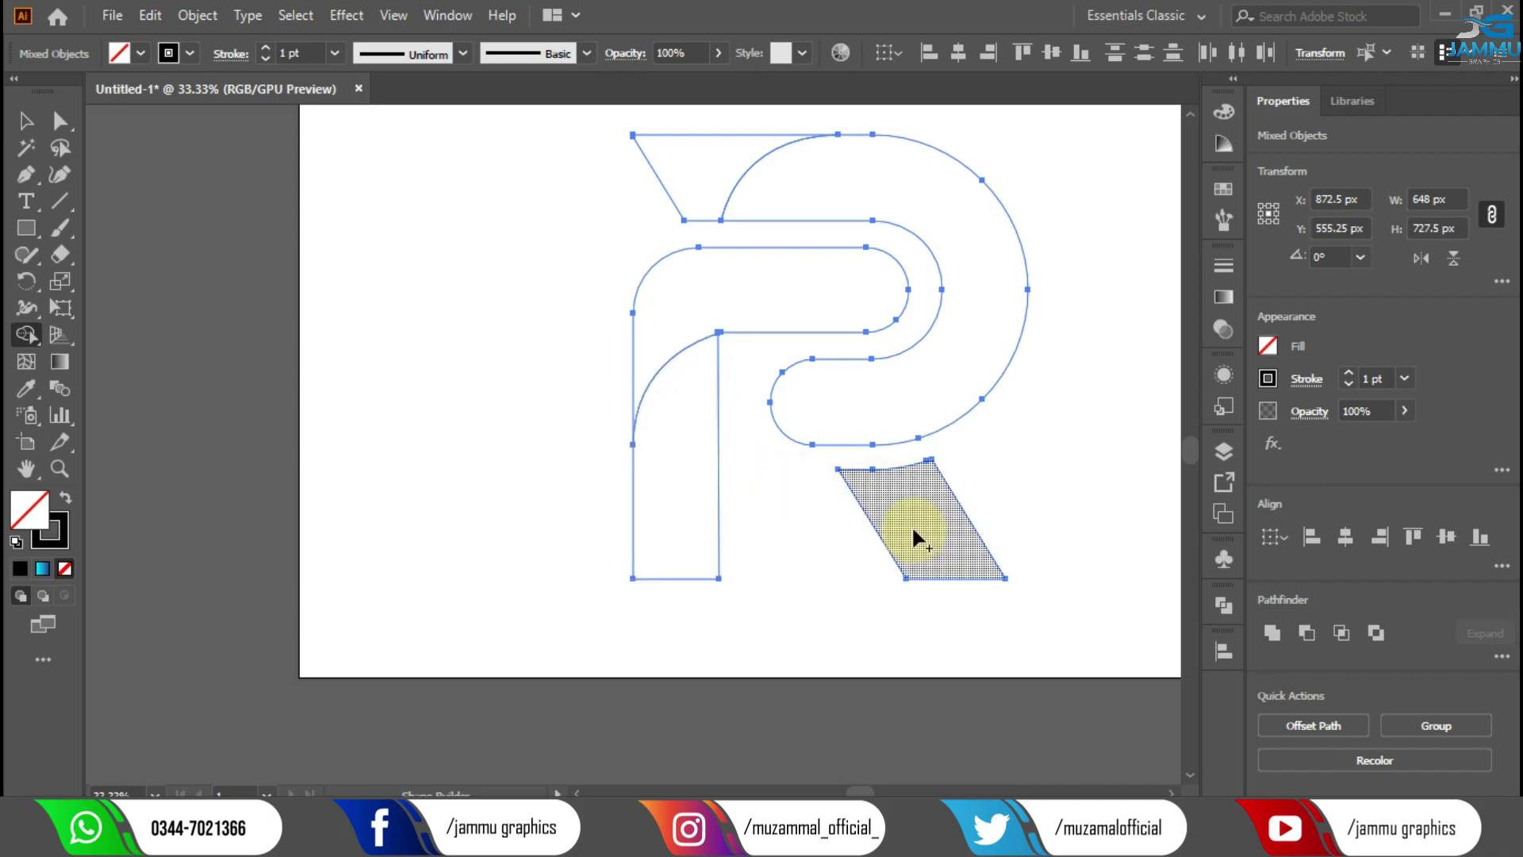
{"action": "left_click", "coordinate": [24, 123]}
{"action": "left_click", "coordinate": [164, 54]}
- Give the facet pieces a black stroke and fit the artboard in the window
{"action": "left_click", "coordinate": [47, 89]}
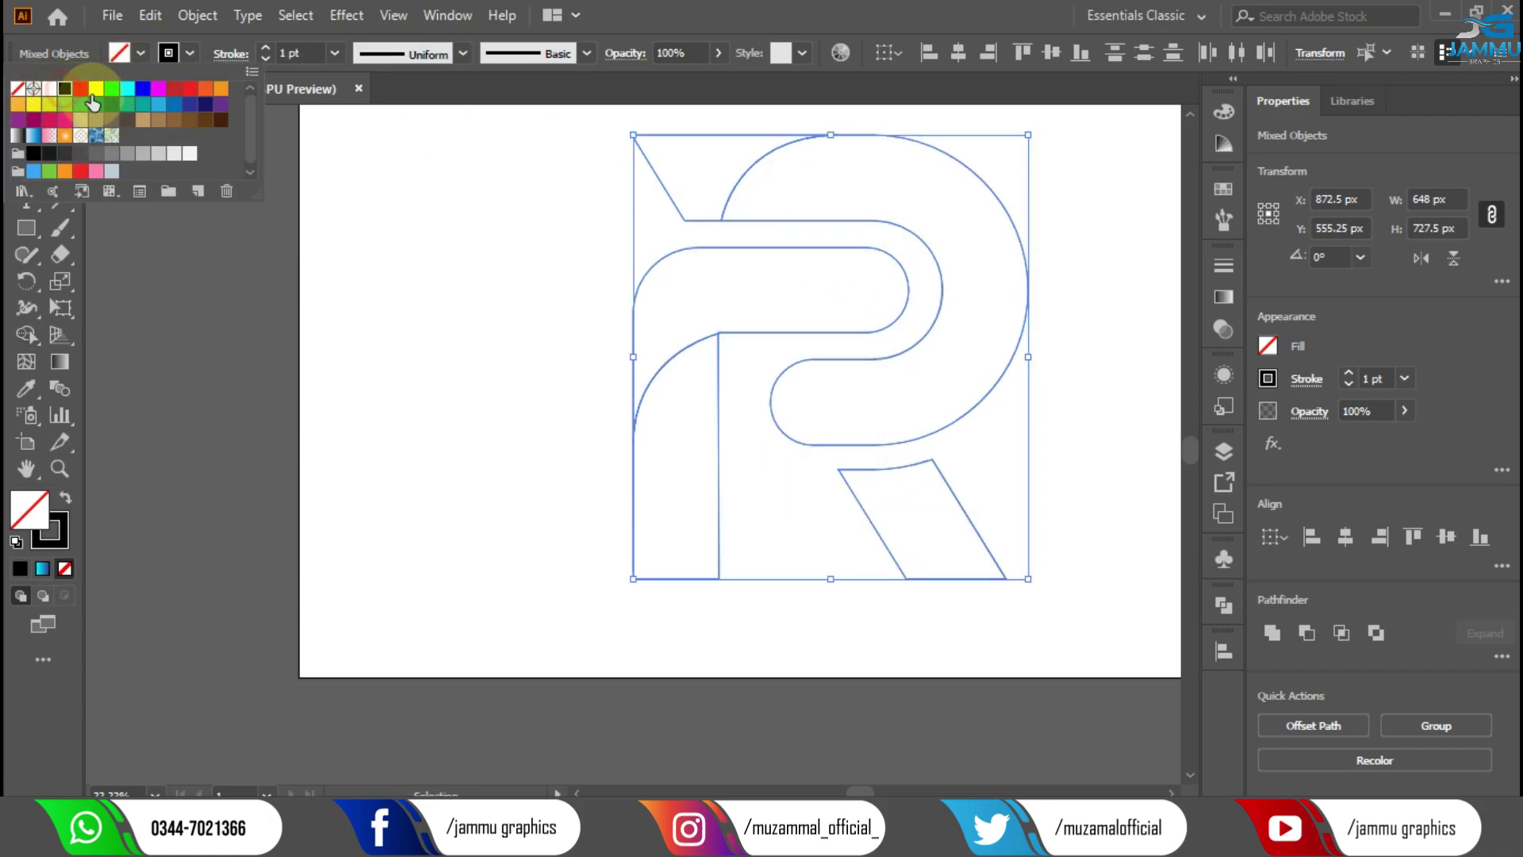
{"action": "left_click", "coordinate": [425, 254]}
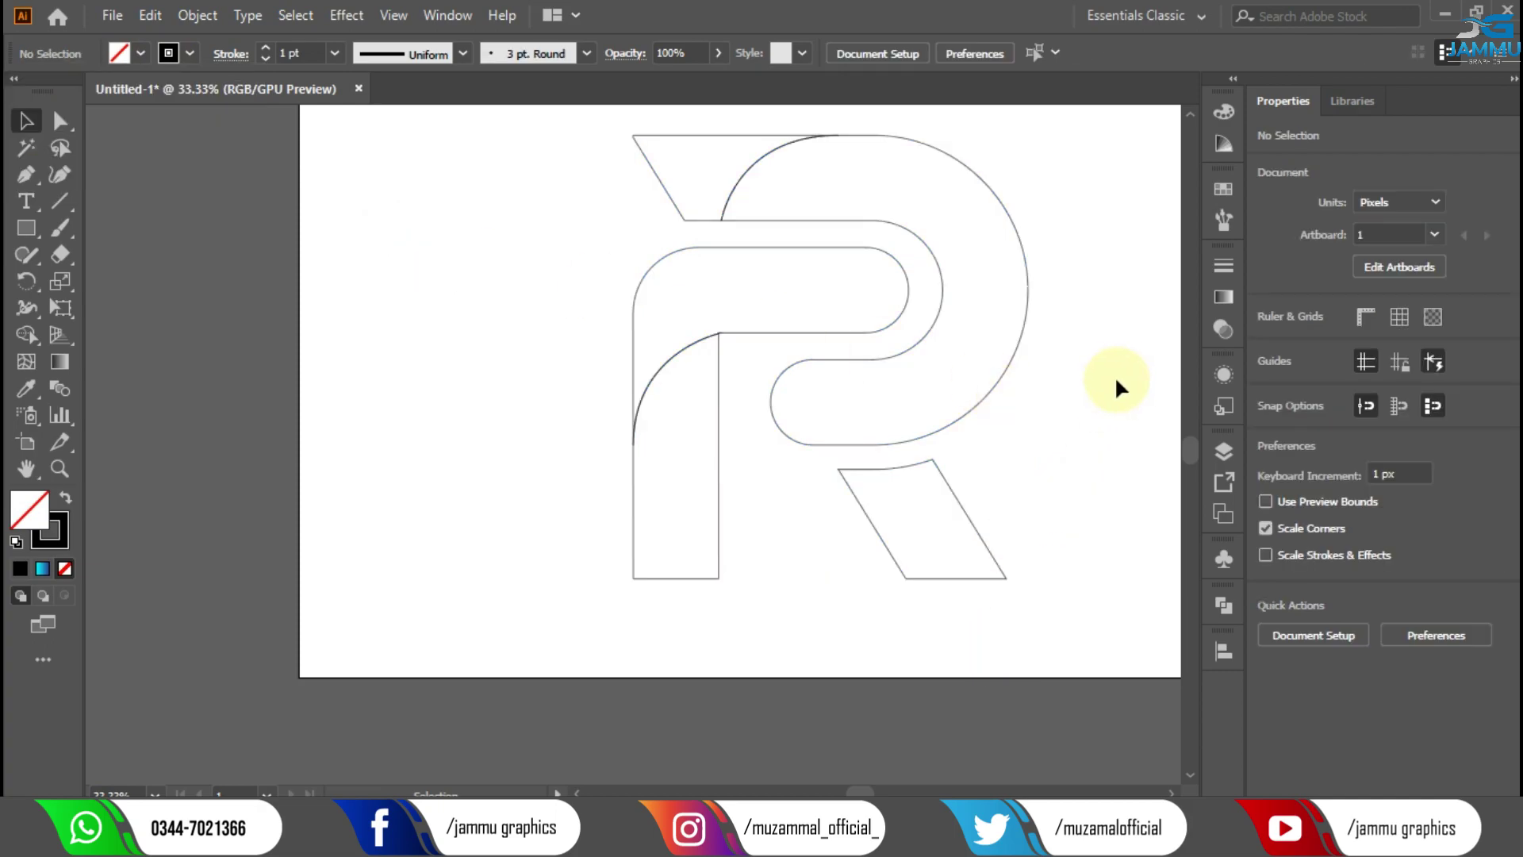
{"action": "double_click", "coordinate": [26, 468]}
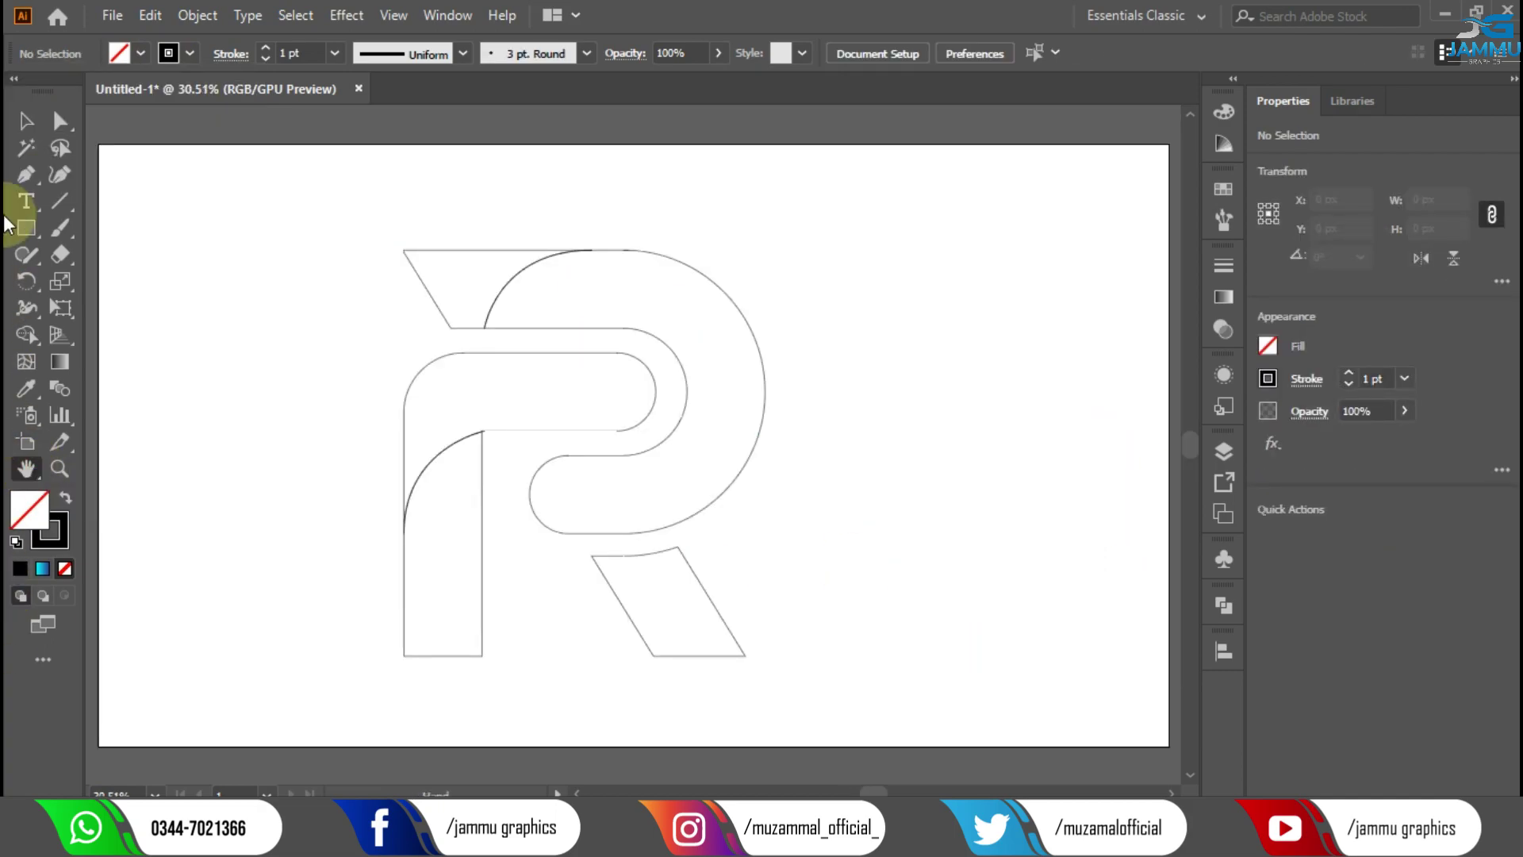
- Select all of the R's facet pieces and bring up the Gradient panel
{"action": "left_click_drag", "start_coordinate": [218, 254], "coordinate": [395, 373]}
{"action": "left_click_drag", "start_coordinate": [768, 647], "coordinate": [816, 492]}
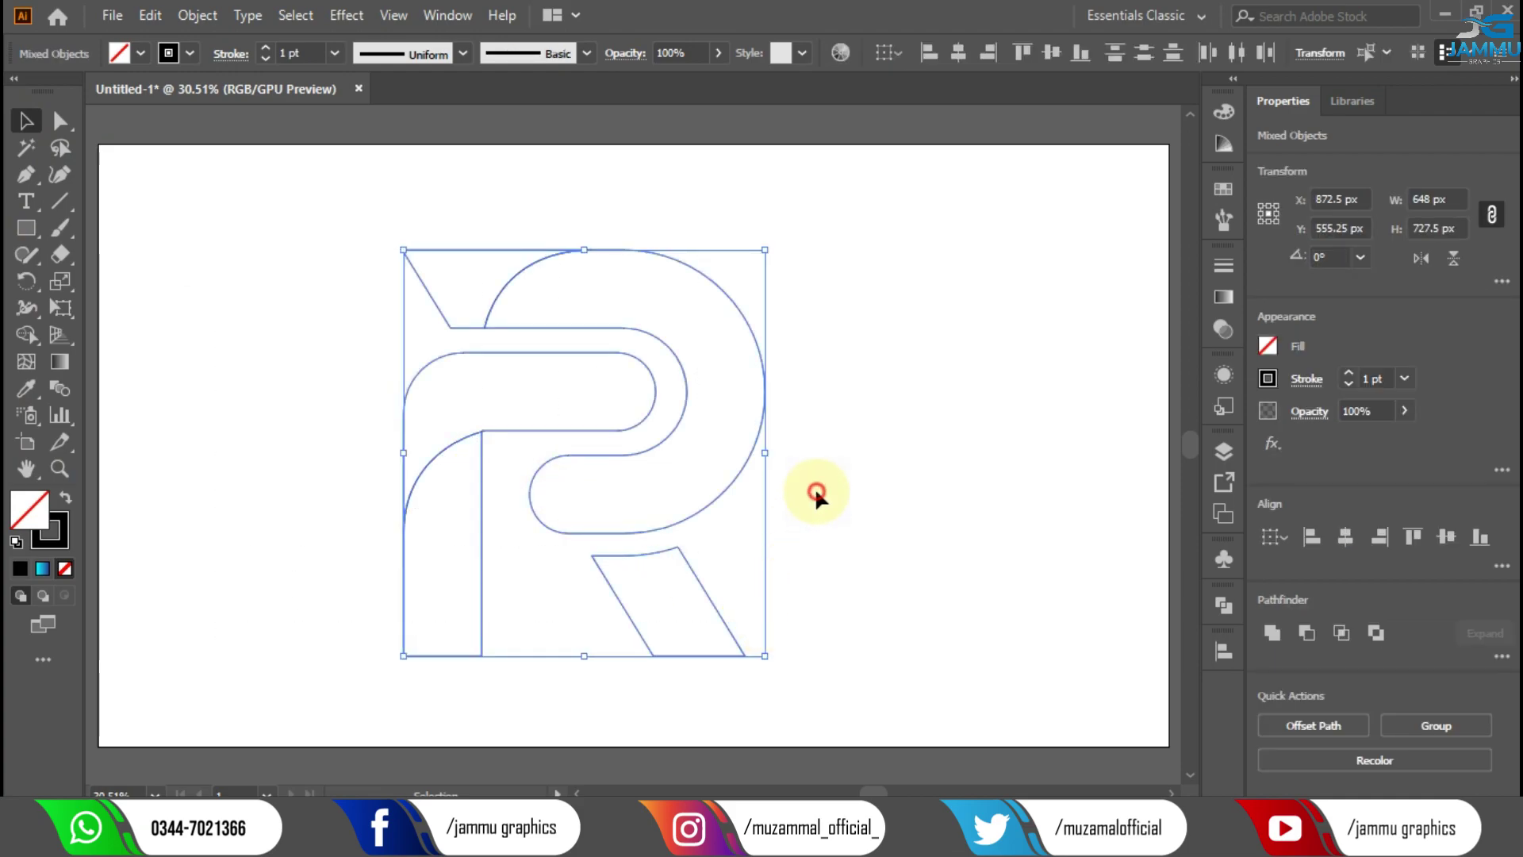
{"action": "left_click", "coordinate": [816, 492]}
{"action": "left_click", "coordinate": [512, 290]}
{"action": "left_click", "coordinate": [381, 256]}
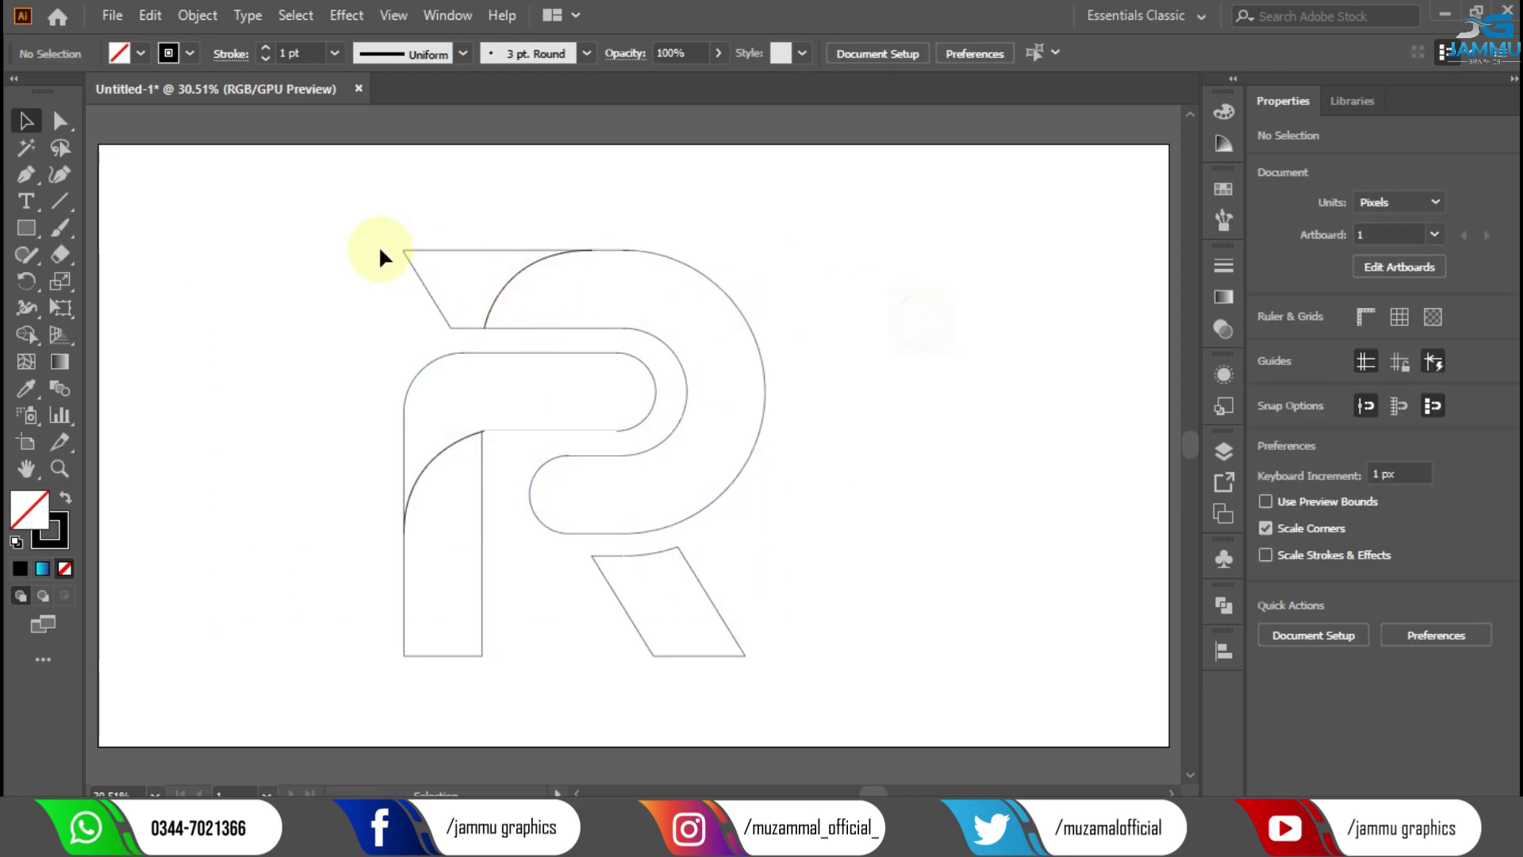
{"action": "left_click_drag", "start_coordinate": [711, 454], "coordinate": [718, 461]}
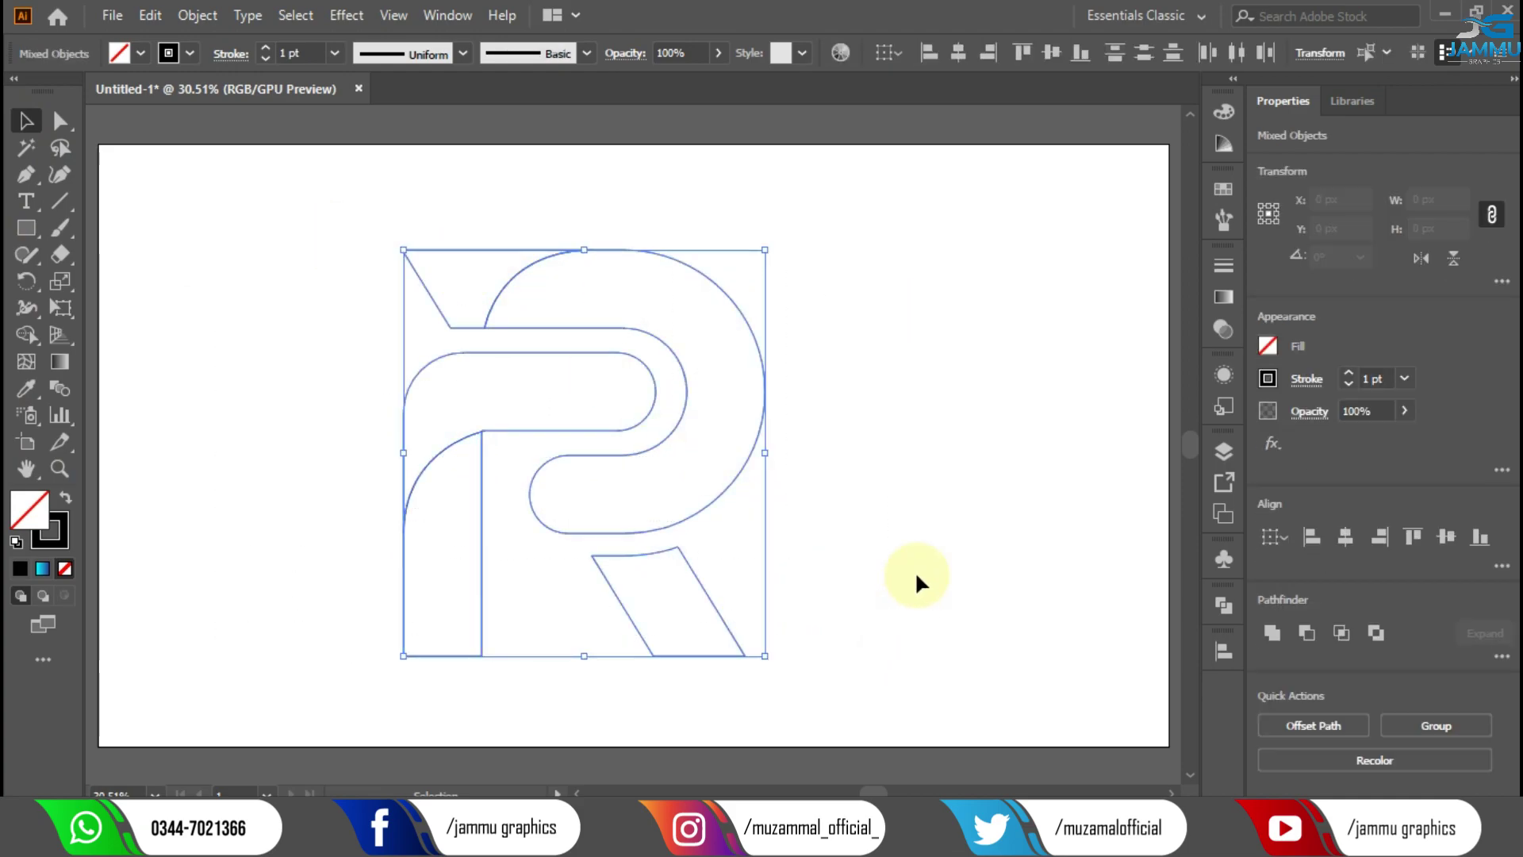
{"action": "left_click", "coordinate": [1224, 296]}
- Fill every facet with the cyan-to-deep-blue gradient and reverse it on the top-left piece
{"action": "left_click", "coordinate": [1052, 421]}
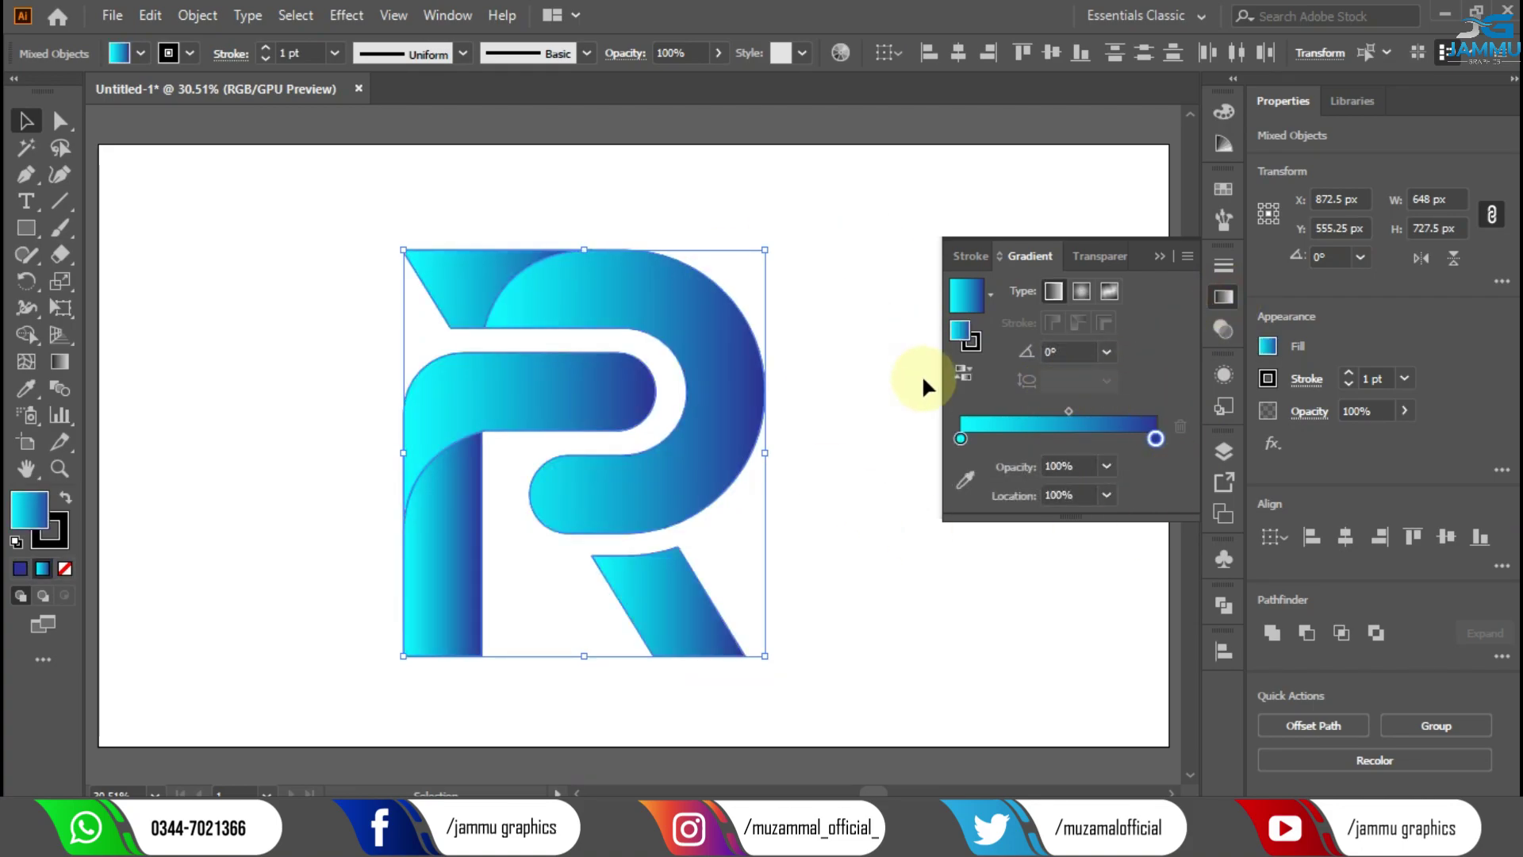
{"action": "left_click", "coordinate": [843, 345]}
{"action": "left_click", "coordinate": [486, 293]}
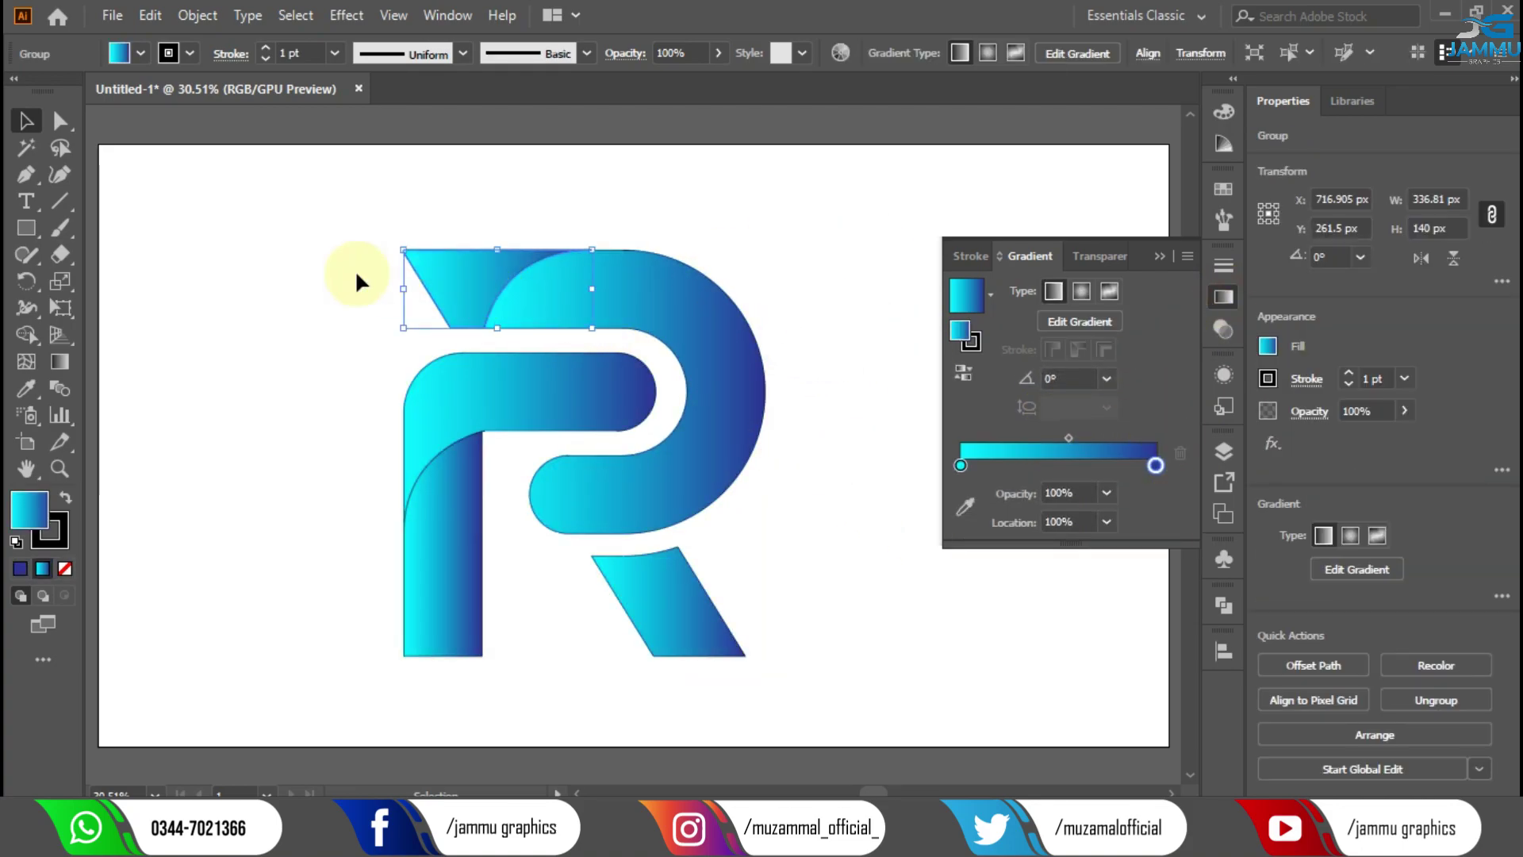
{"action": "left_click", "coordinate": [59, 361]}
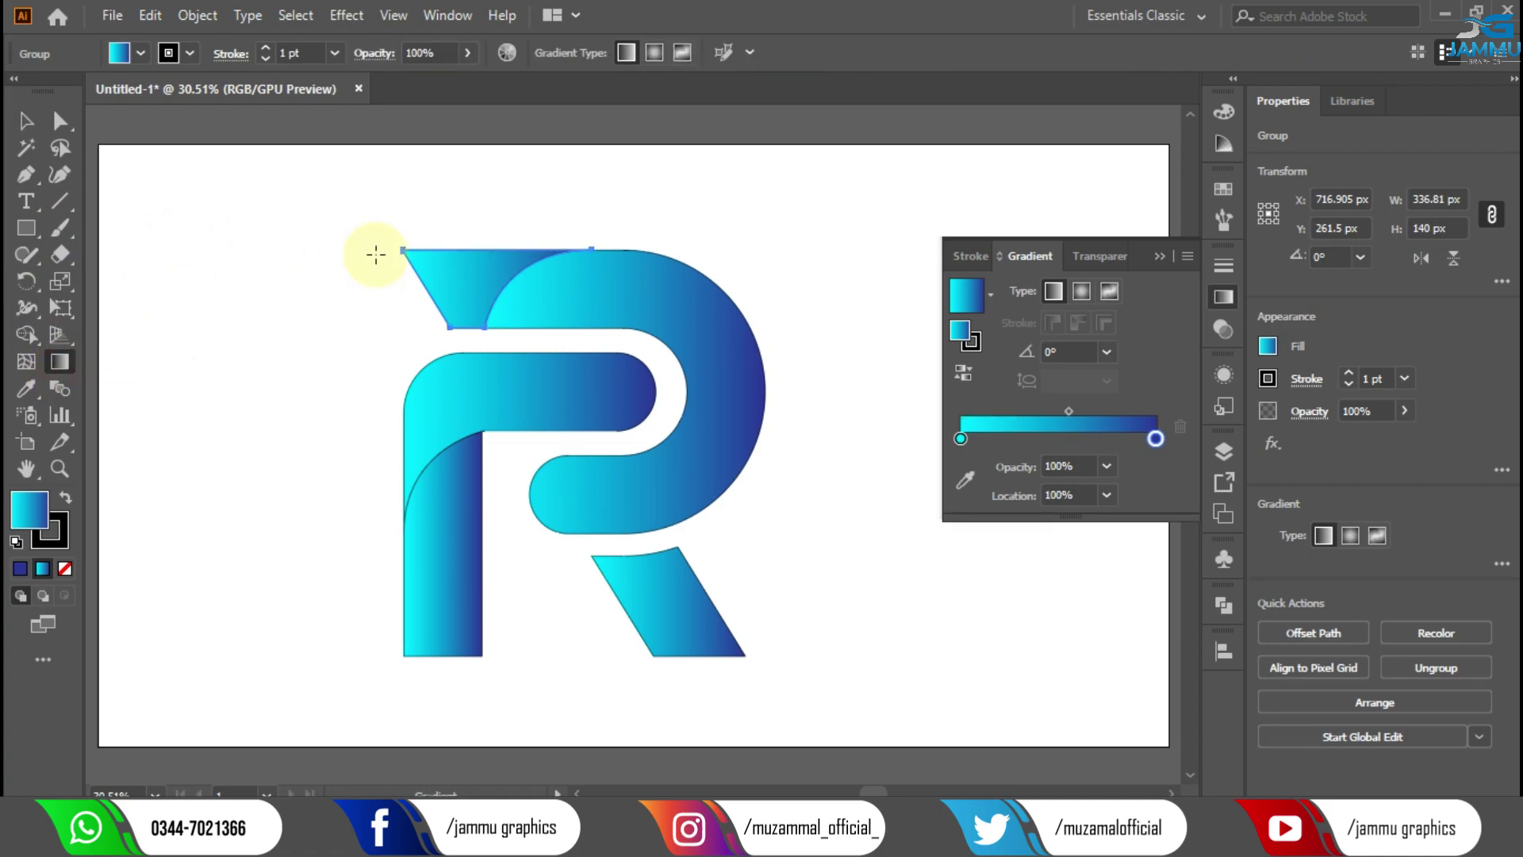
{"action": "mouse_move", "coordinate": [374, 254]}
{"action": "left_mouse_down"}
{"action": "mouse_move", "coordinate": [529, 256]}
{"action": "mouse_move", "coordinate": [352, 247]}
{"action": "left_mouse_up"}
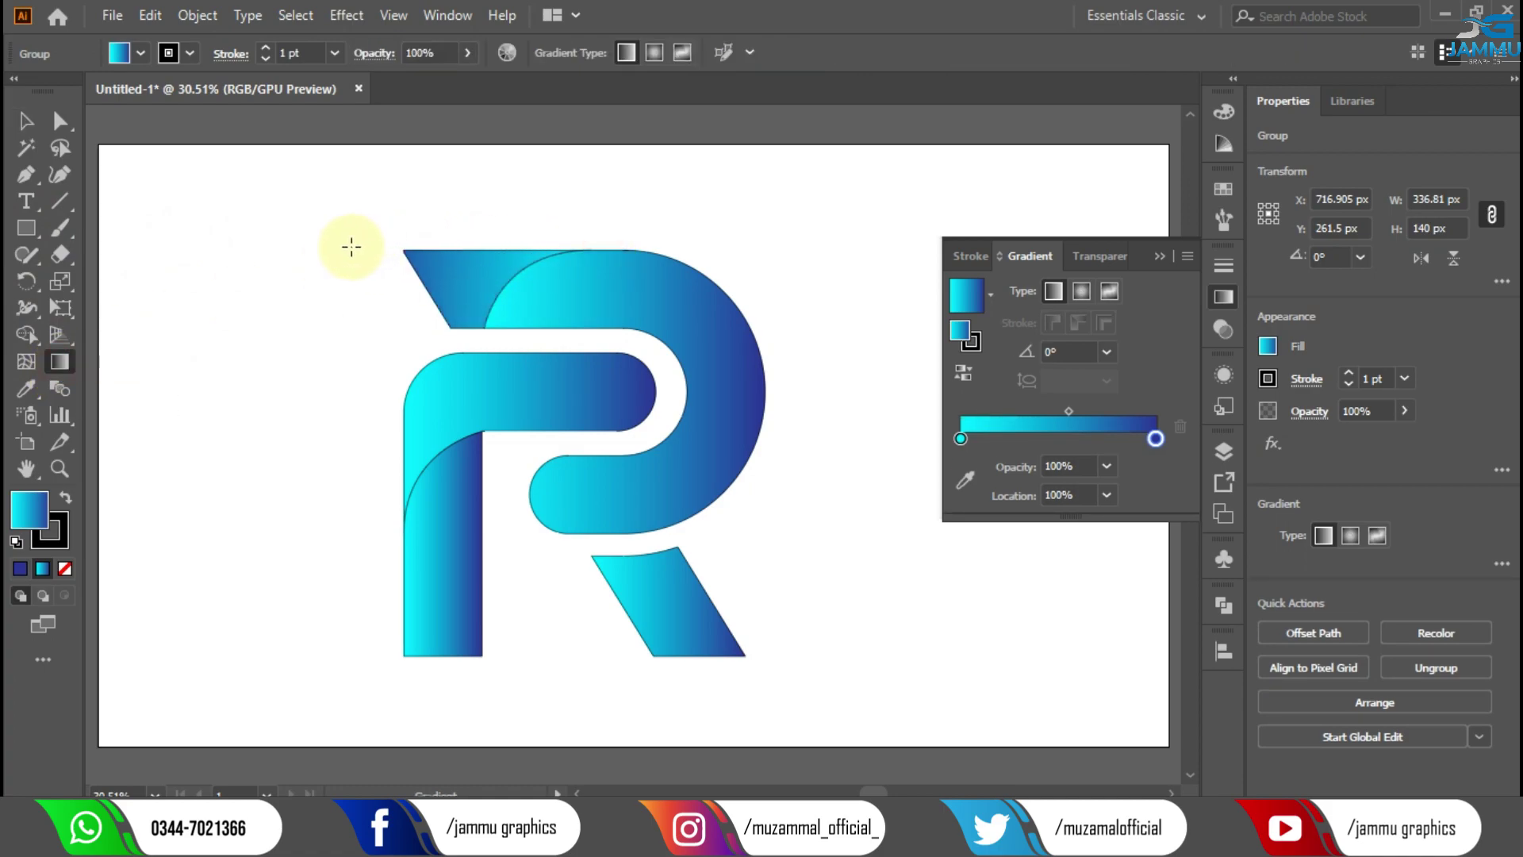
{"action": "left_click", "coordinate": [26, 121]}
- Redraw the bowl piece's gradient horizontally, with deep blue on the left
{"action": "left_click", "coordinate": [584, 272]}
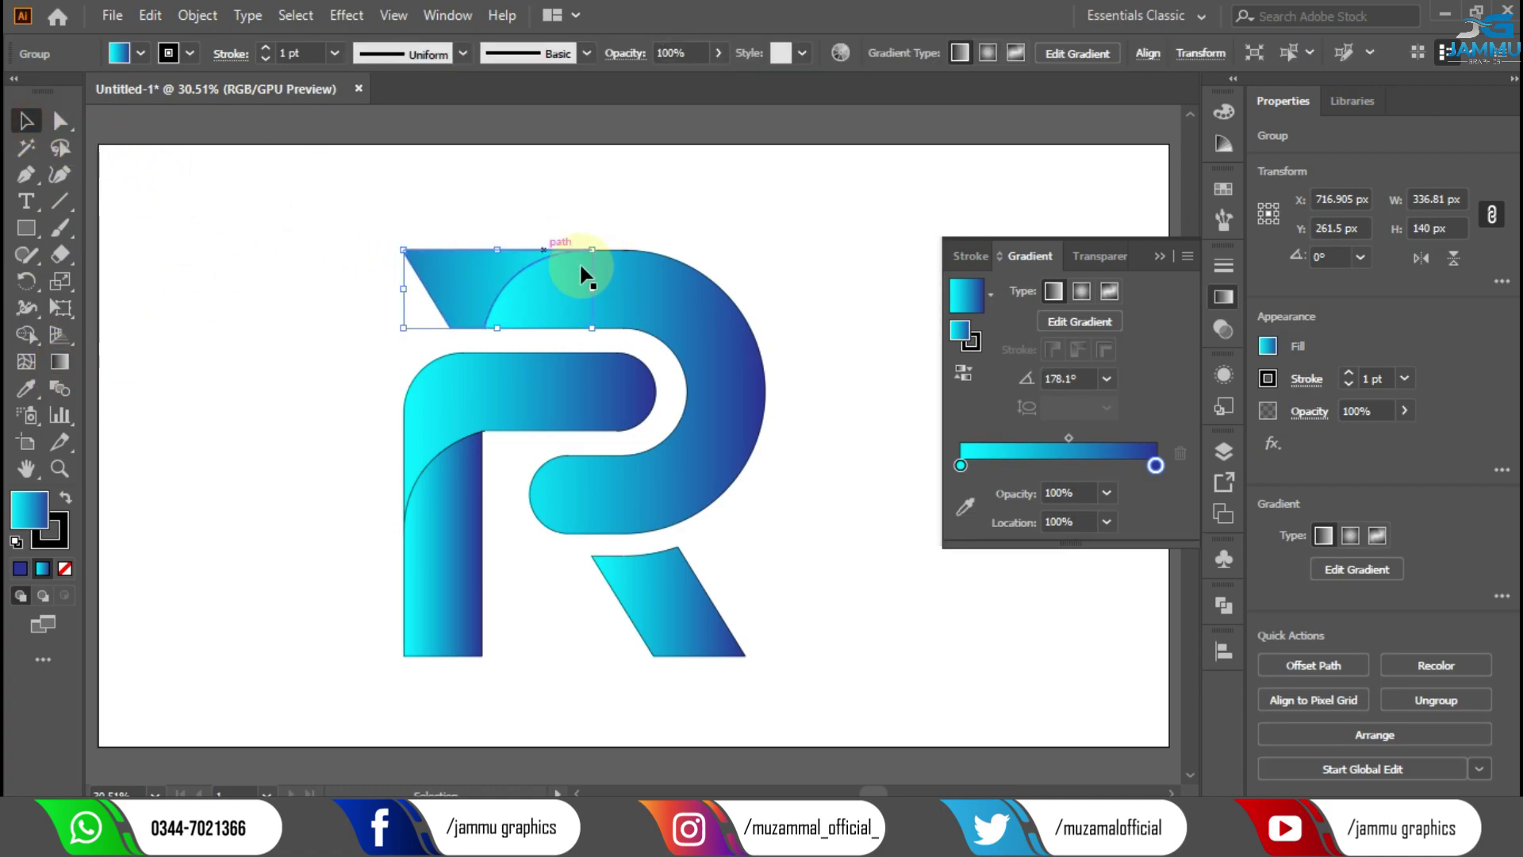
{"action": "left_click", "coordinate": [59, 362]}
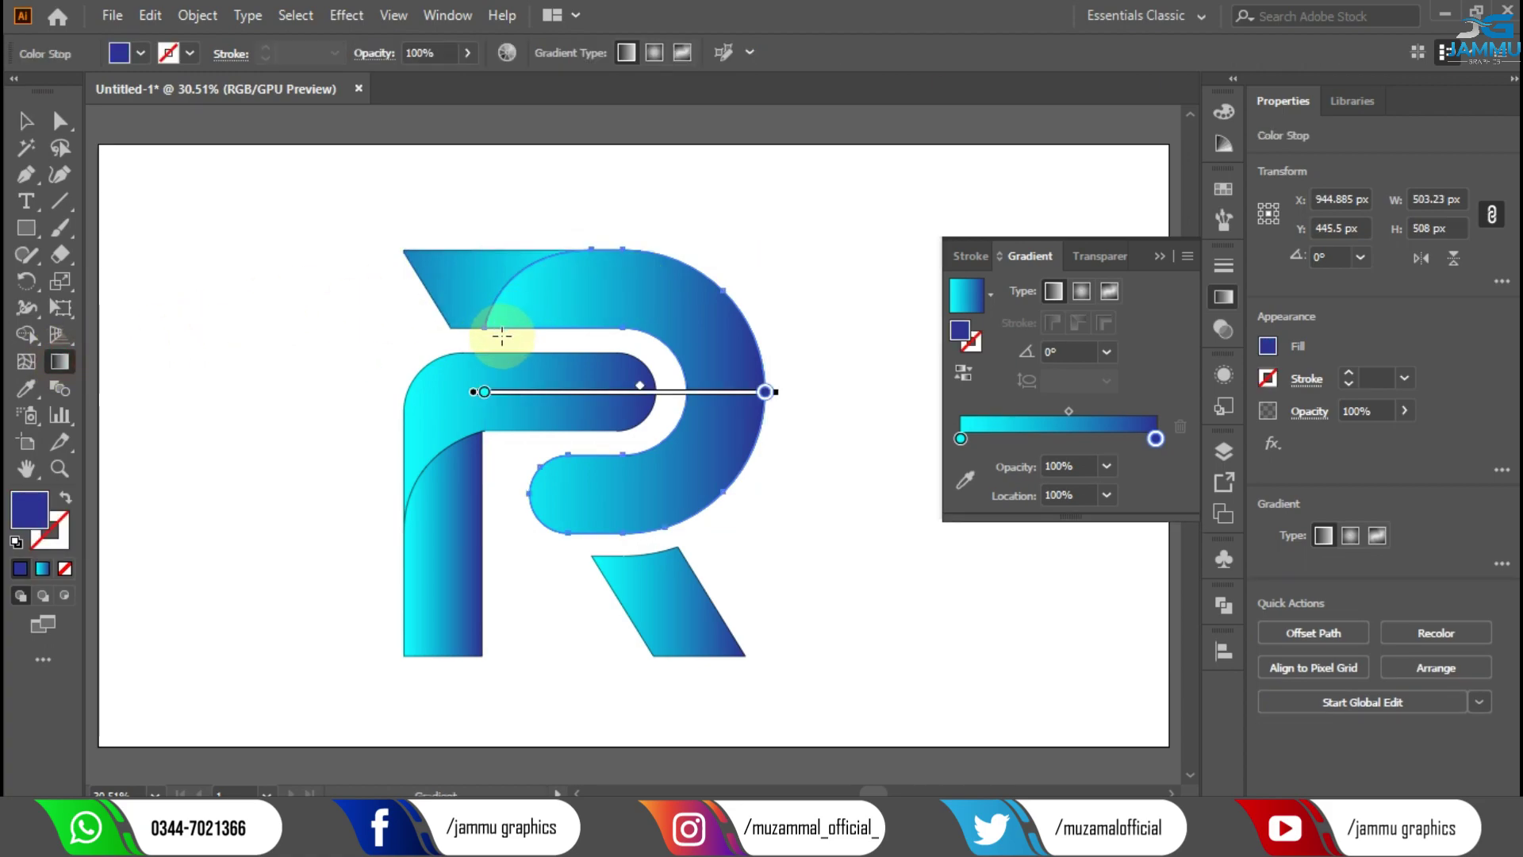
{"action": "left_click_drag", "start_coordinate": [476, 397], "coordinate": [672, 389]}
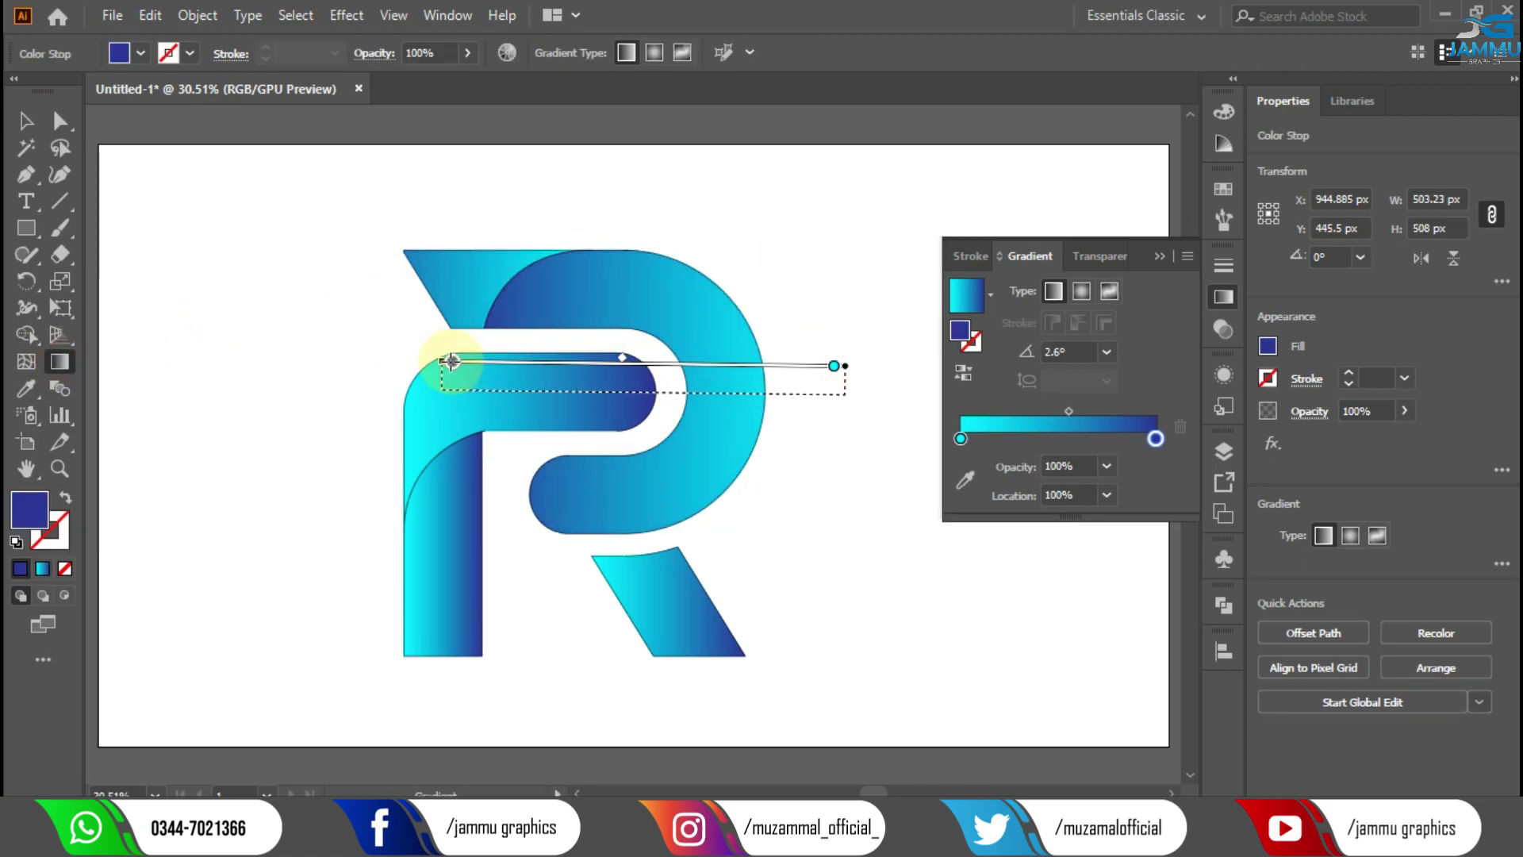
{"action": "left_click_drag", "start_coordinate": [819, 362], "coordinate": [444, 389]}
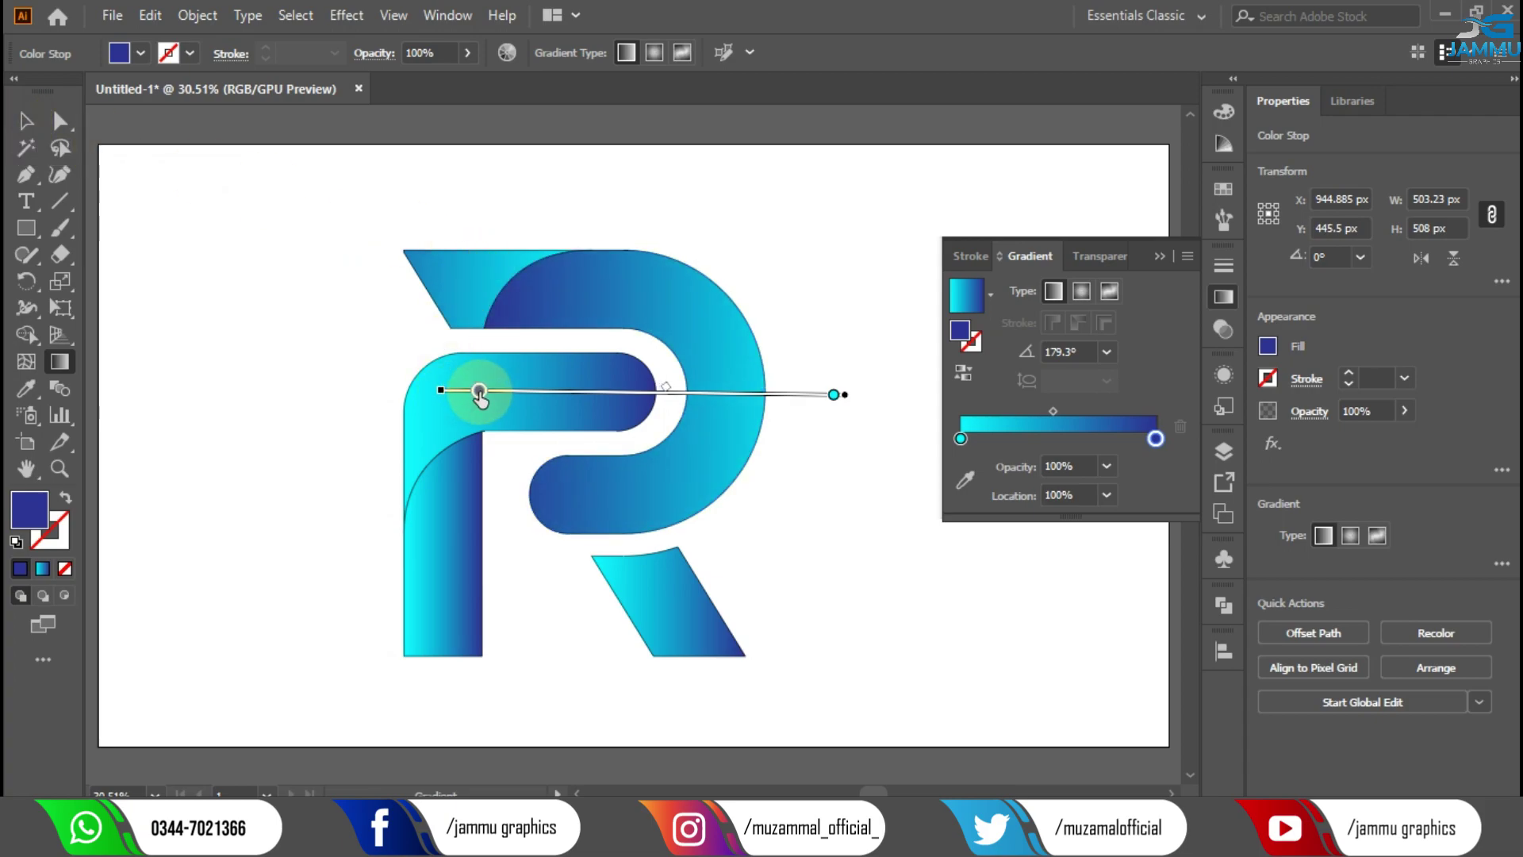
{"action": "left_click_drag", "start_coordinate": [479, 390], "coordinate": [479, 391]}
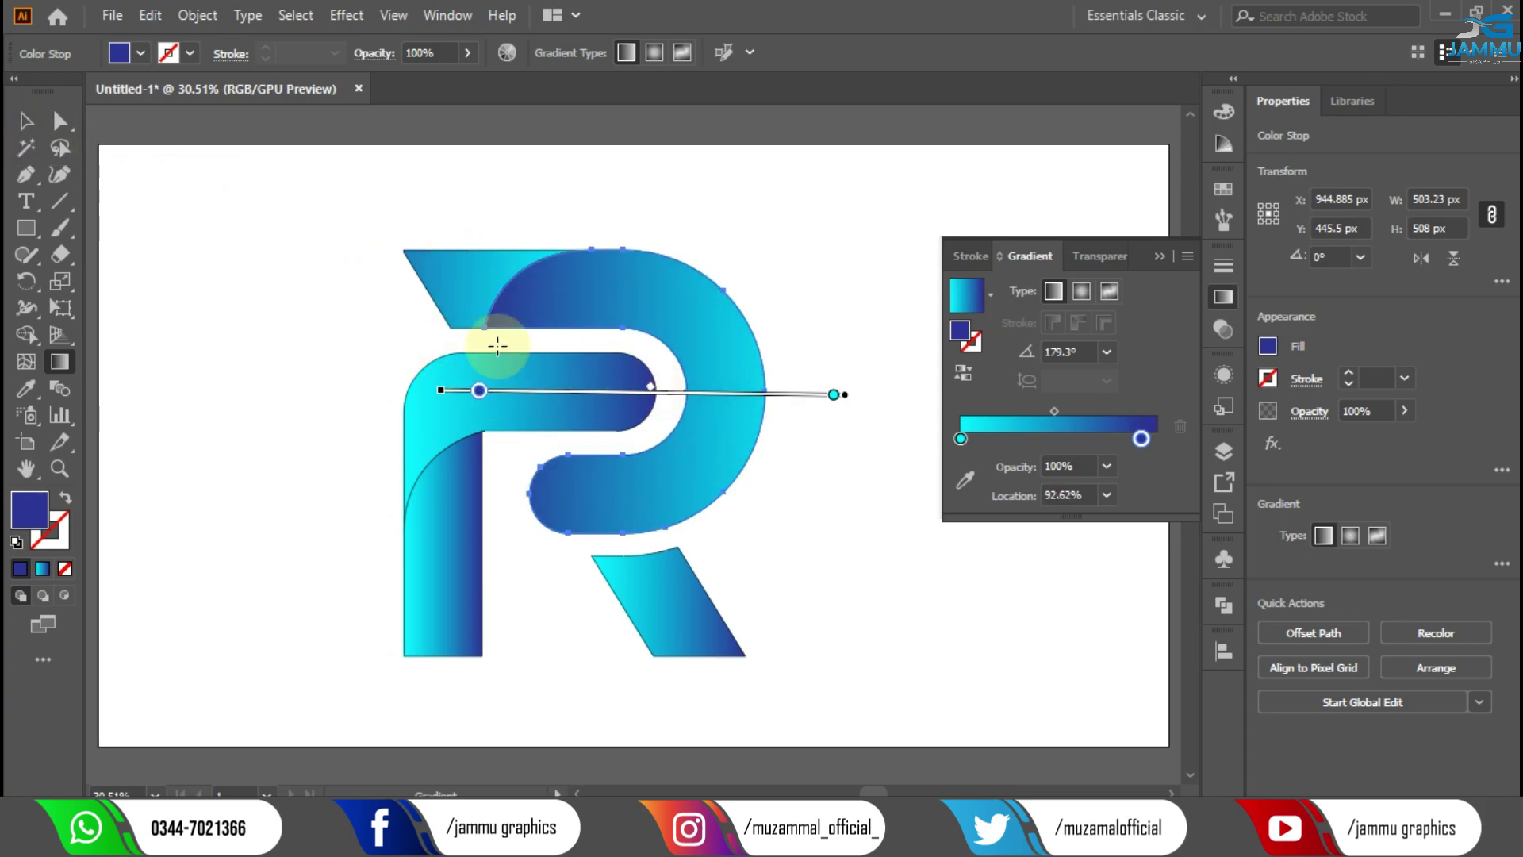
{"action": "left_click", "coordinate": [26, 121]}
- Re-angle the gradient on the top-left slanted facet
{"action": "left_click", "coordinate": [238, 278]}
{"action": "left_click", "coordinate": [457, 274]}
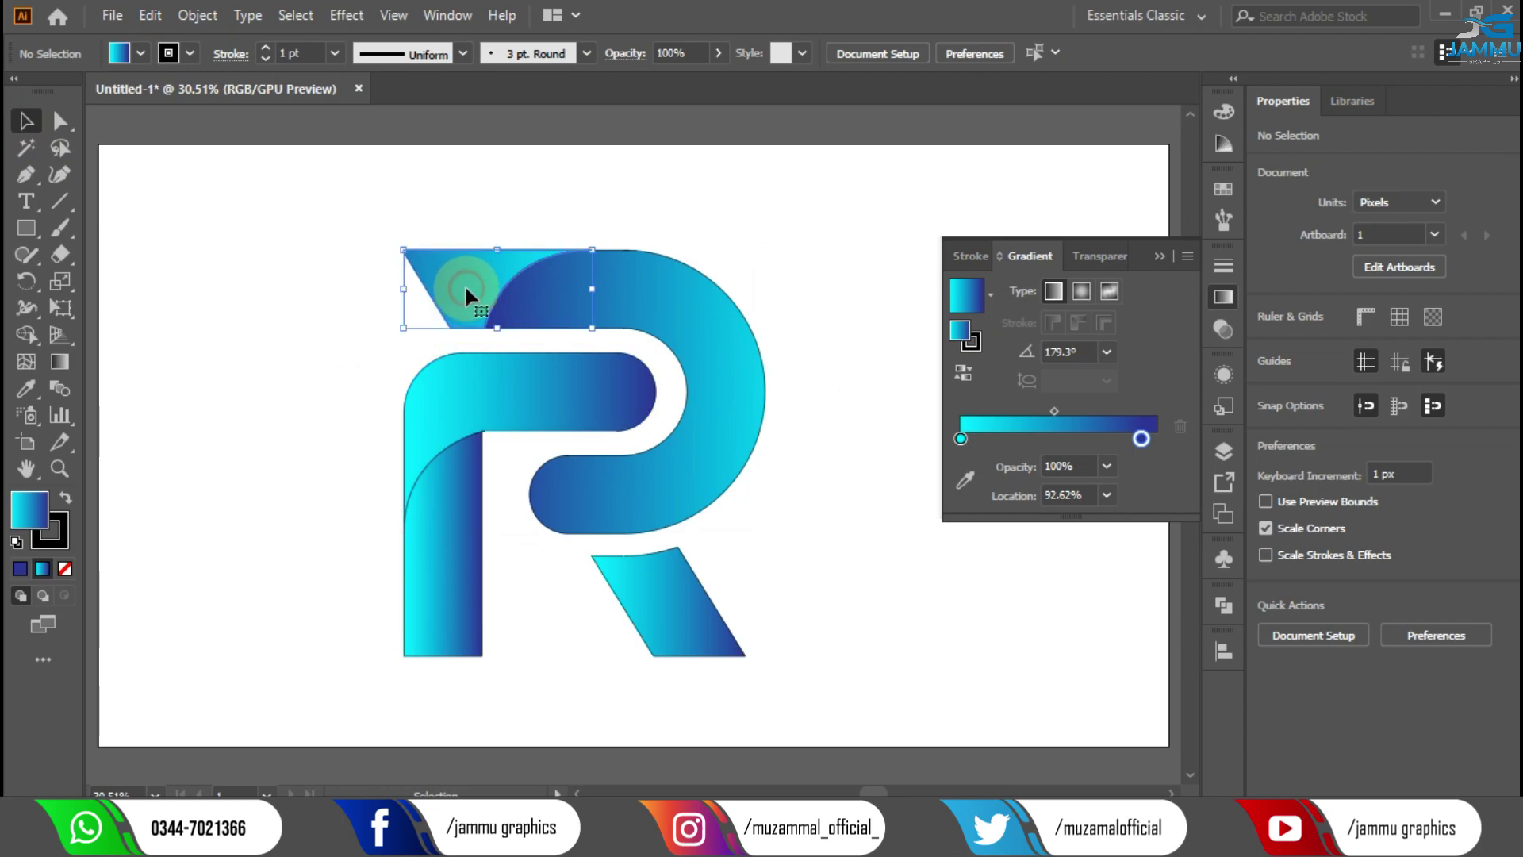
{"action": "left_click", "coordinate": [60, 361]}
{"action": "left_click_drag", "start_coordinate": [492, 277], "coordinate": [322, 259]}
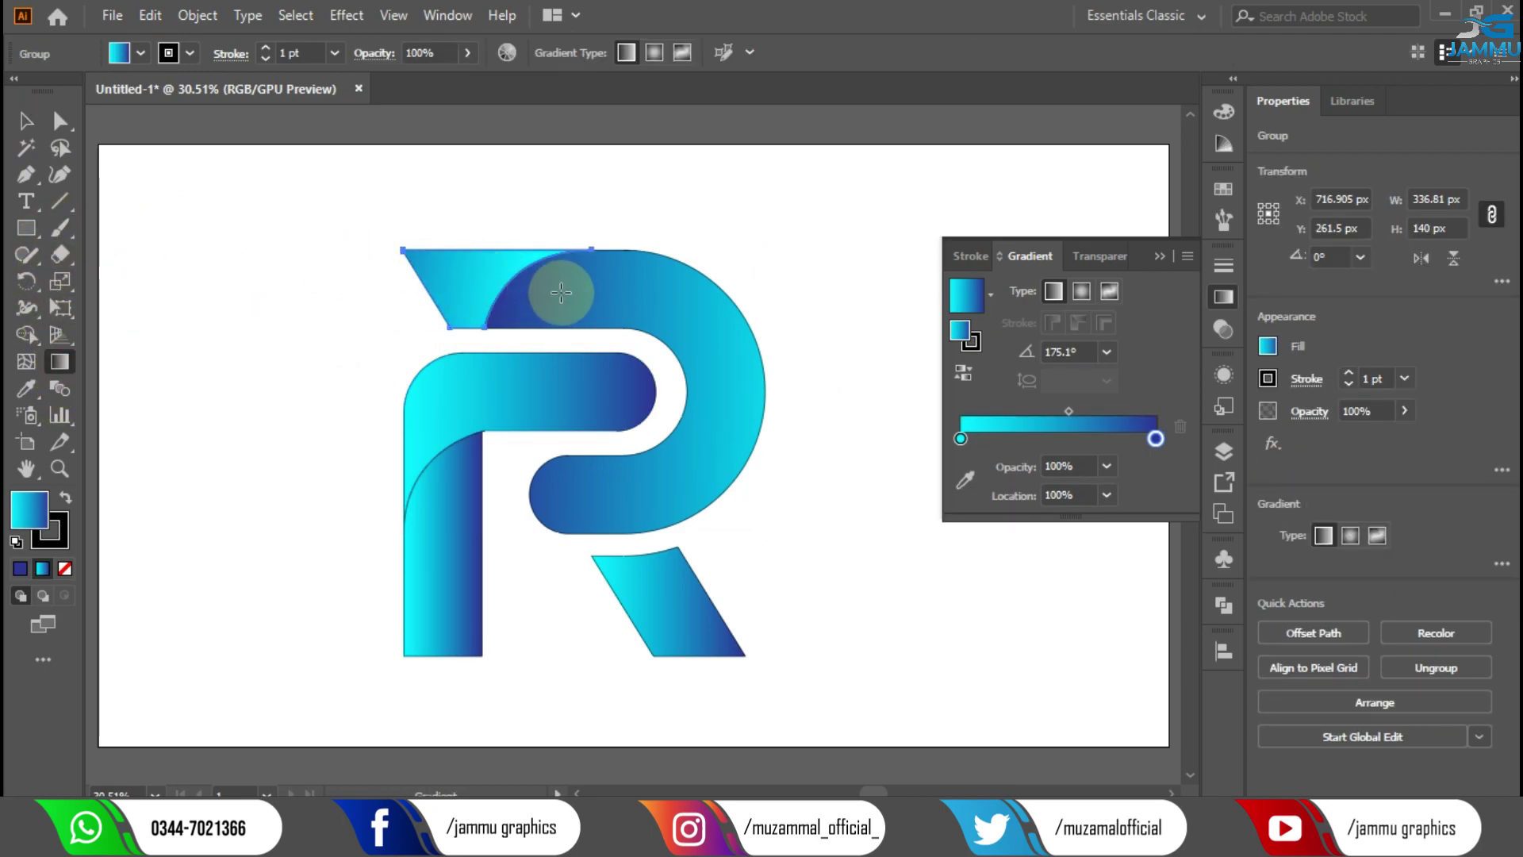
{"action": "left_click_drag", "start_coordinate": [544, 289], "coordinate": [206, 275]}
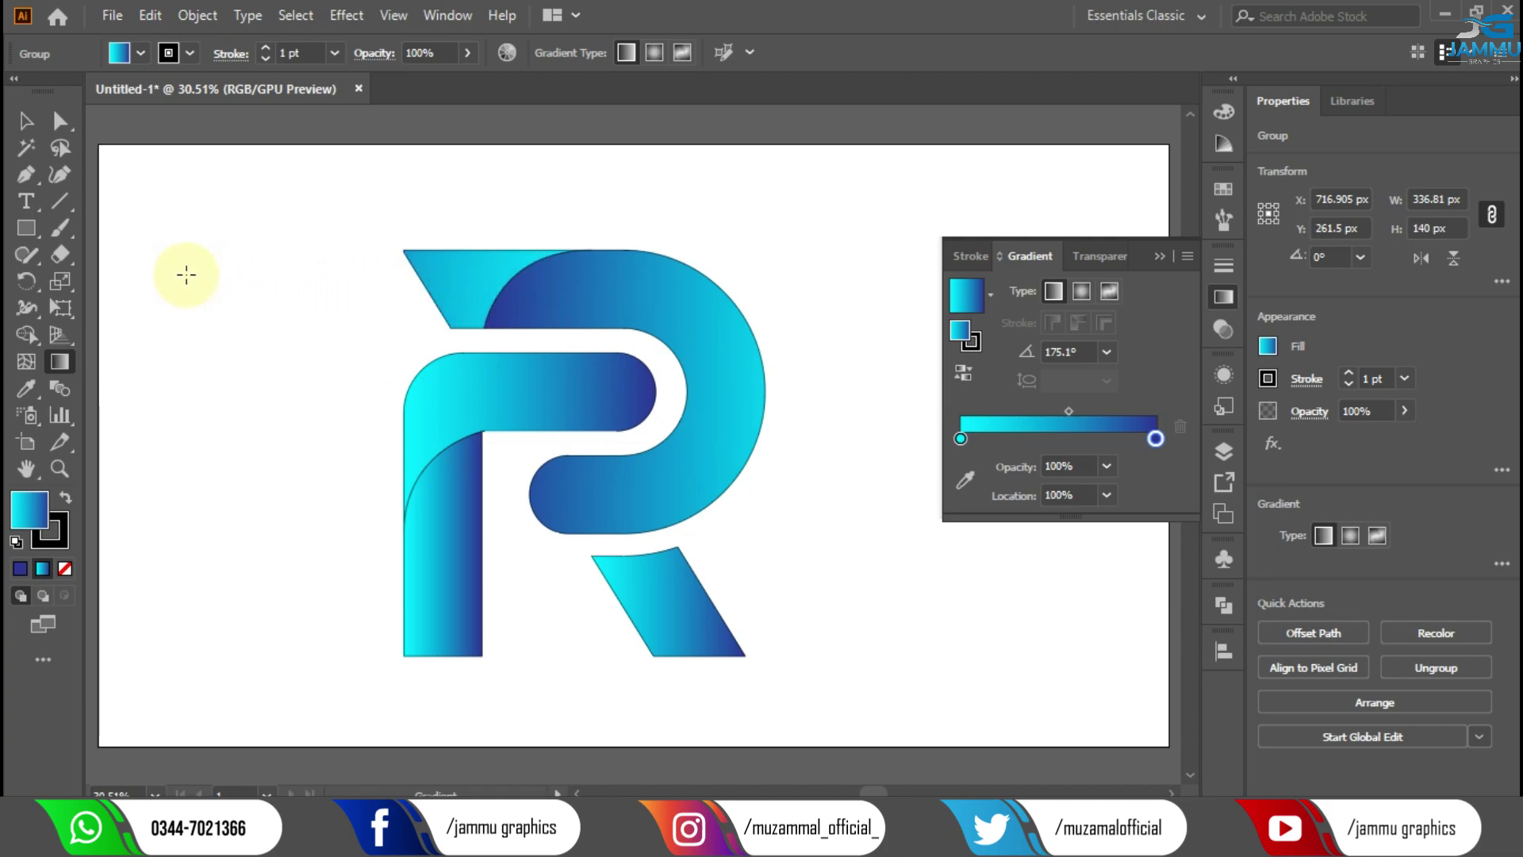
{"action": "left_click", "coordinate": [27, 121]}
- Select the R's middle horizontal bar for gradient editing
{"action": "left_click", "coordinate": [222, 275]}
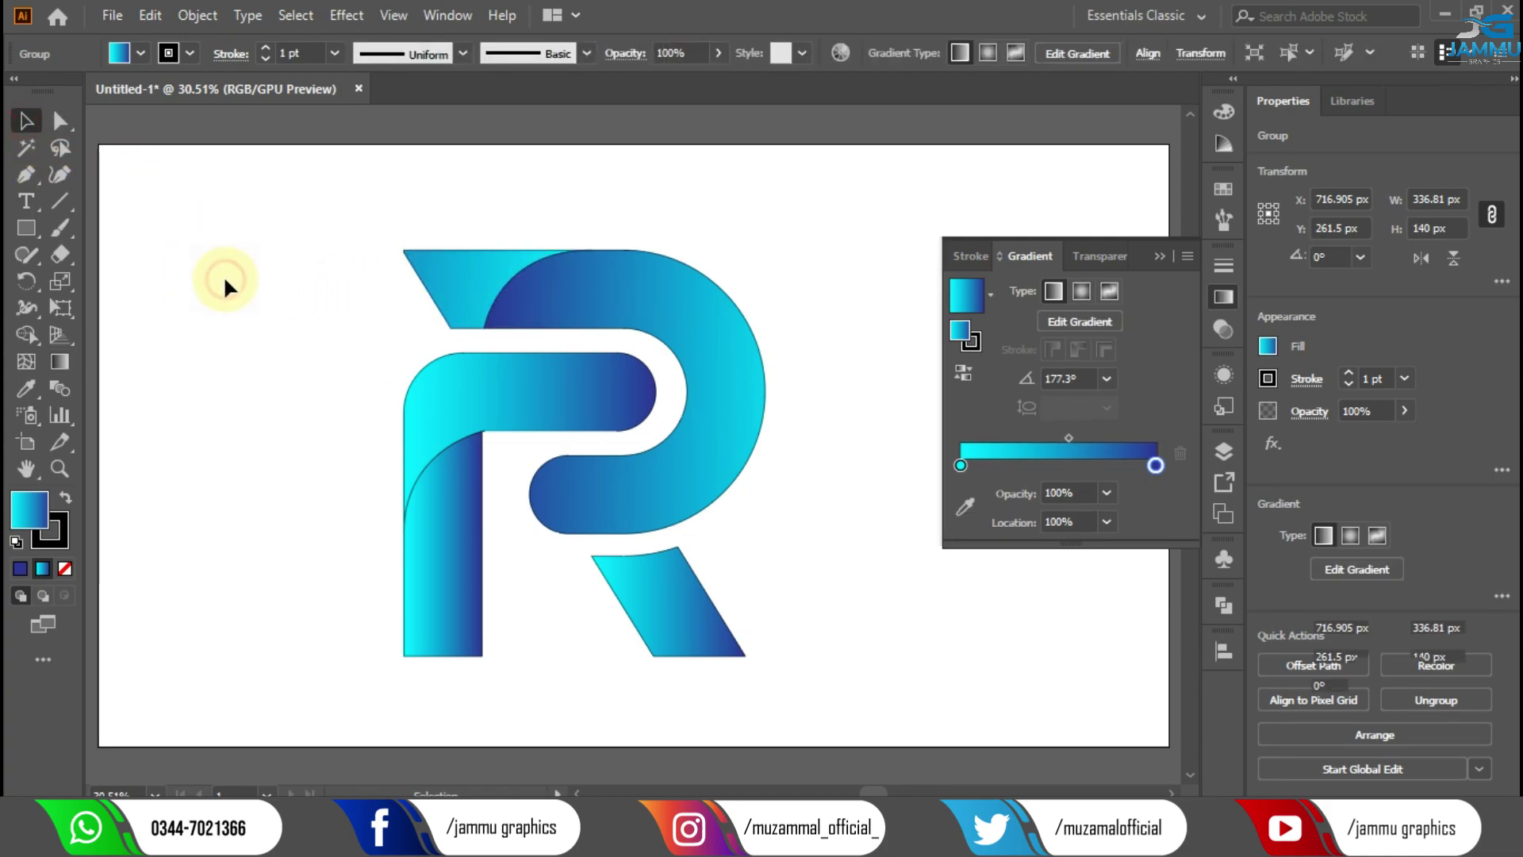
{"action": "left_click", "coordinate": [490, 387]}
{"action": "left_click", "coordinate": [60, 361]}
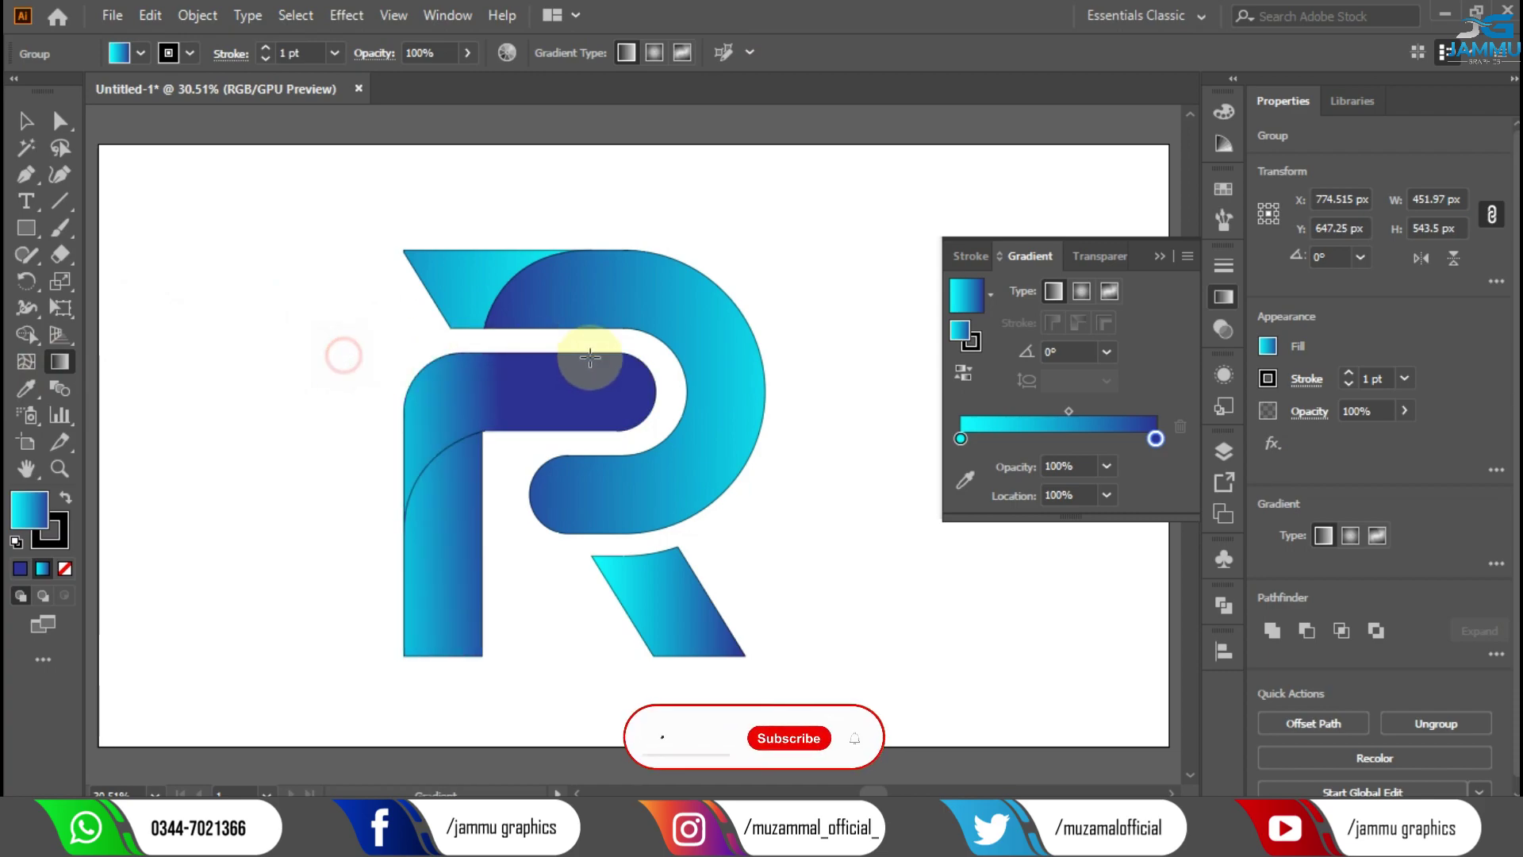
{"action": "left_click", "coordinate": [26, 121]}
- Ungroup the R and run the horizontal bar's gradient left to right, cyan to blue
{"action": "left_click", "coordinate": [214, 350]}
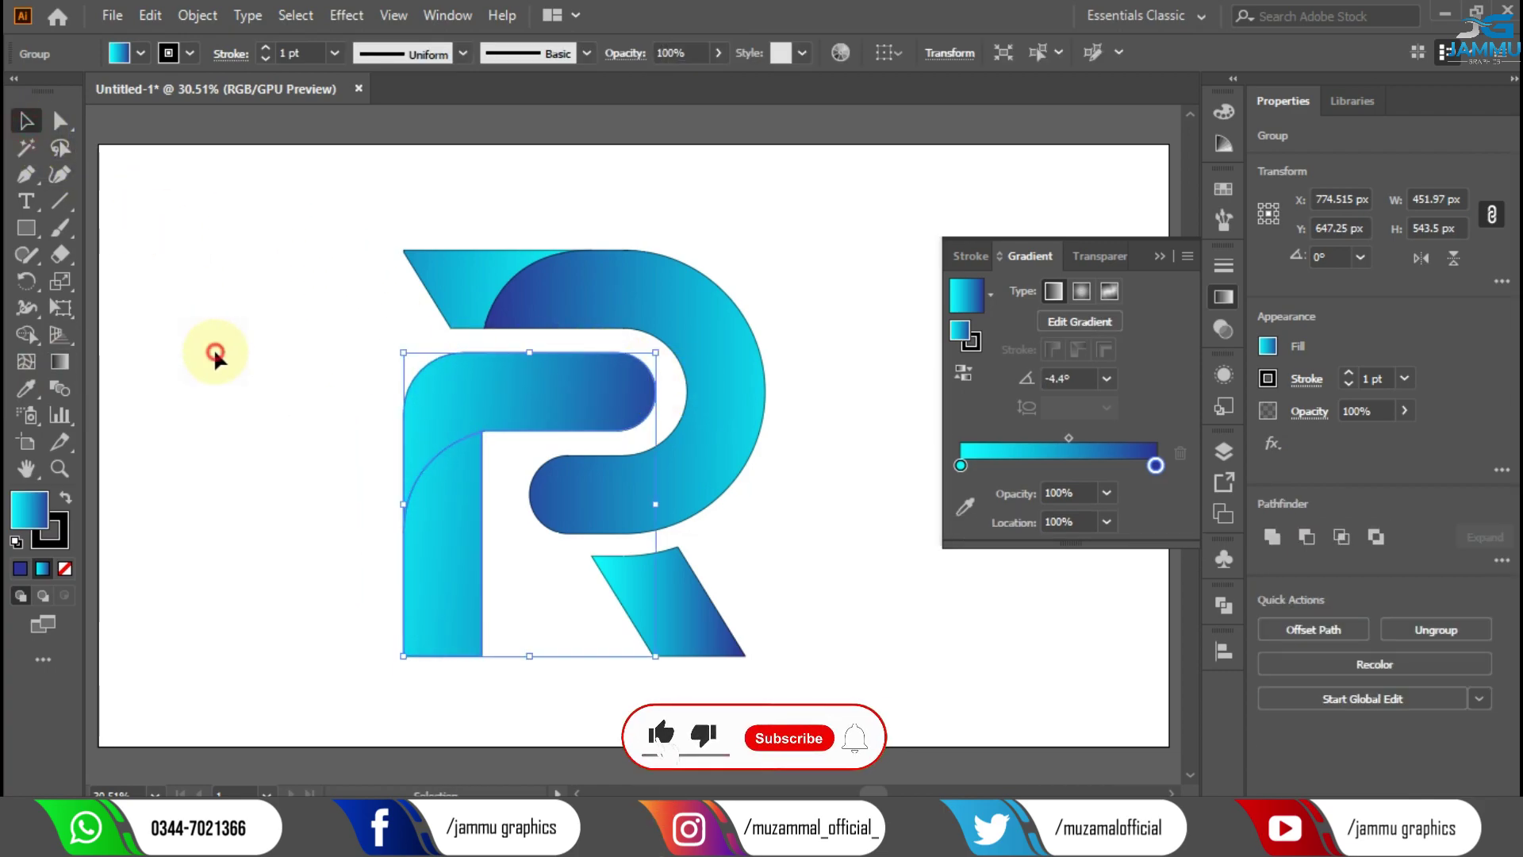
{"action": "left_click", "coordinate": [445, 553]}
{"action": "left_click", "coordinate": [197, 15]}
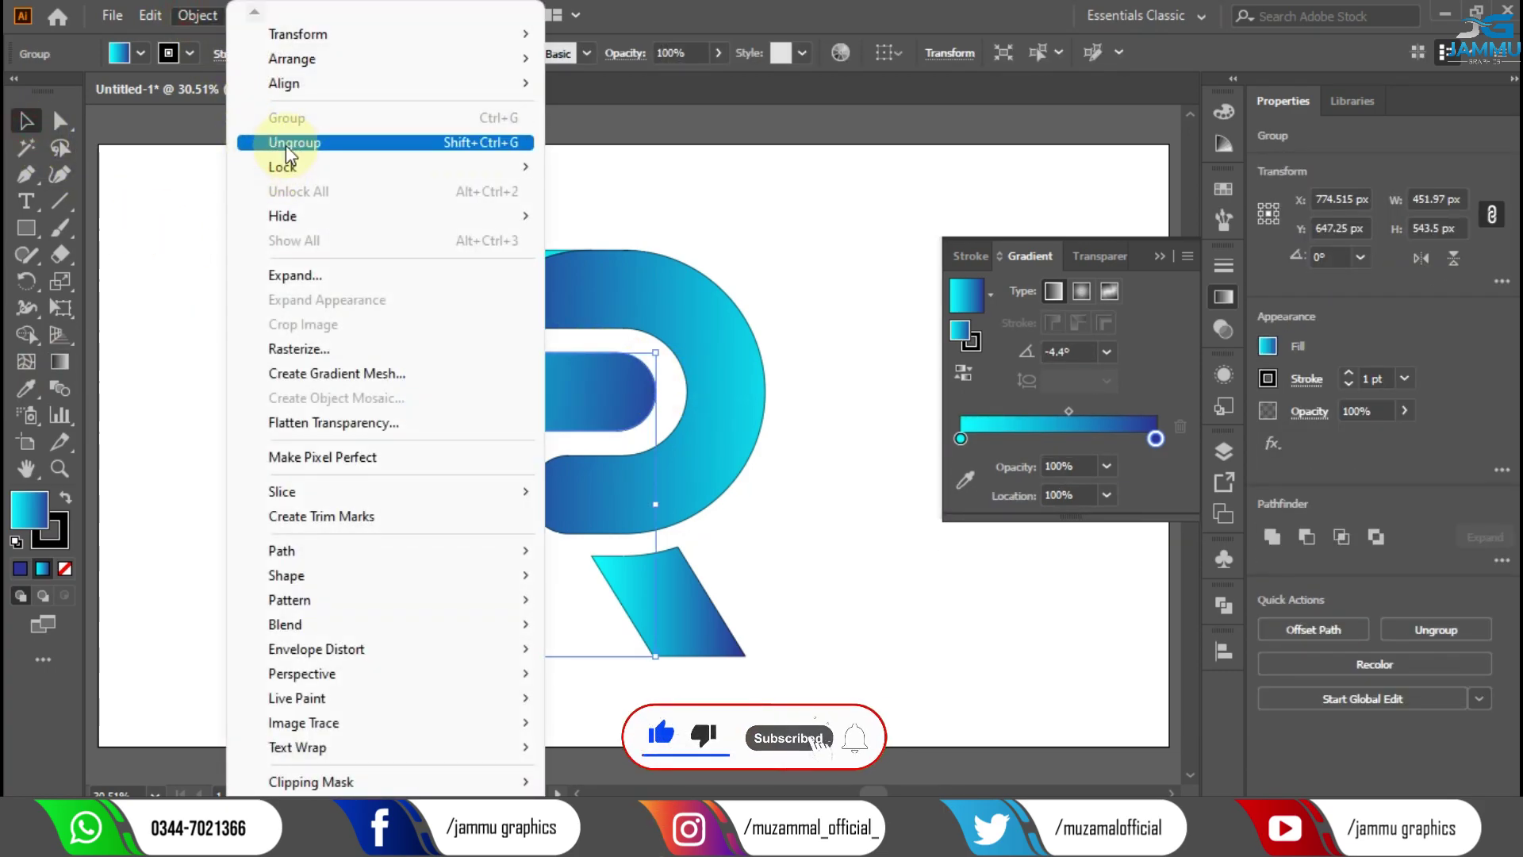
{"action": "left_click", "coordinate": [286, 143]}
{"action": "left_click", "coordinate": [436, 412]}
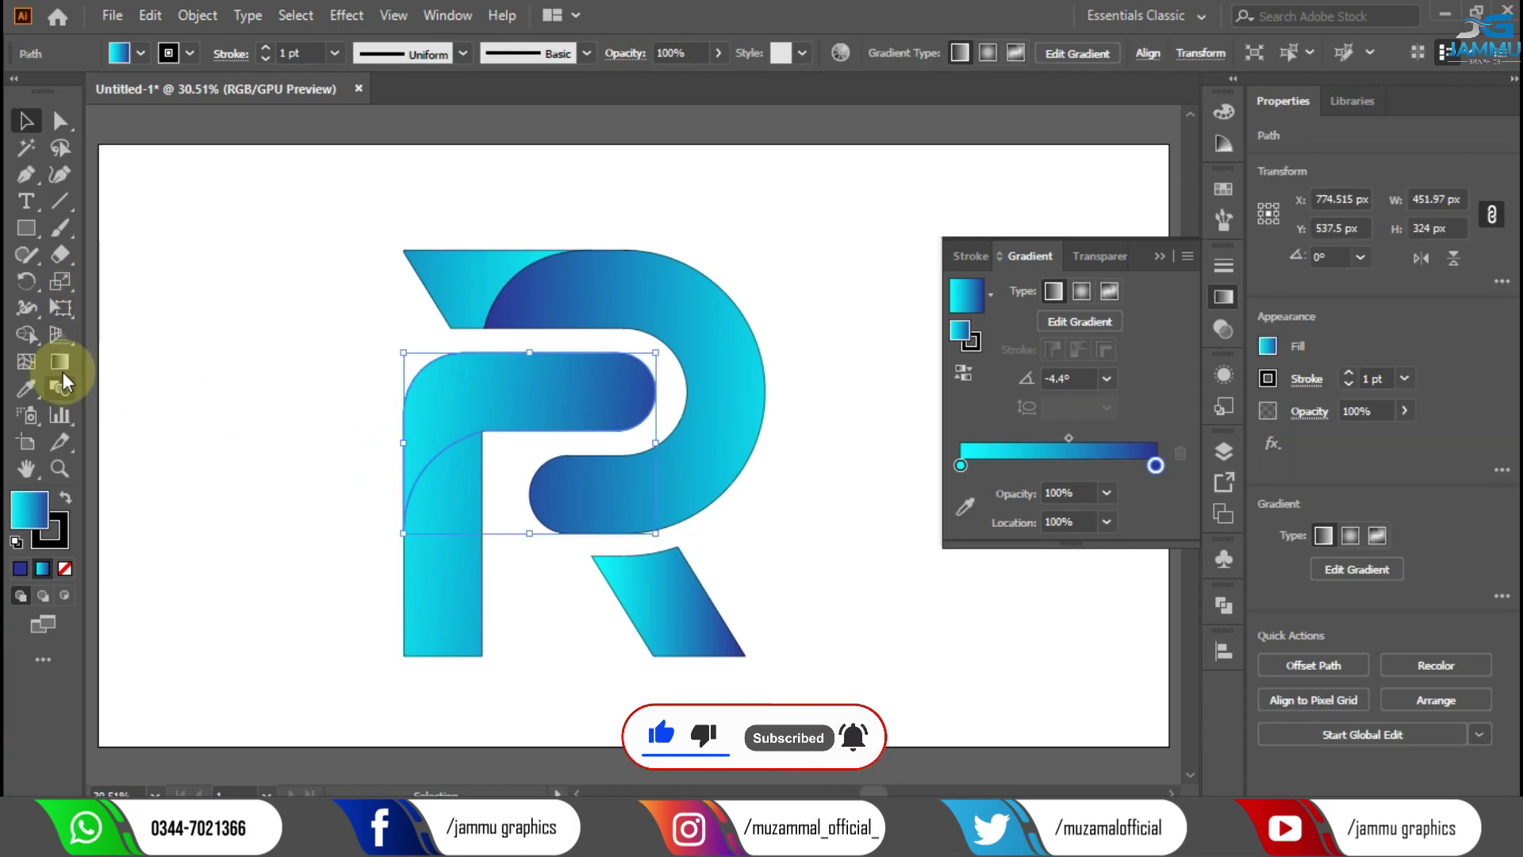
{"action": "left_click", "coordinate": [59, 361]}
{"action": "left_click_drag", "start_coordinate": [352, 371], "coordinate": [765, 358]}
{"action": "left_click", "coordinate": [26, 123]}
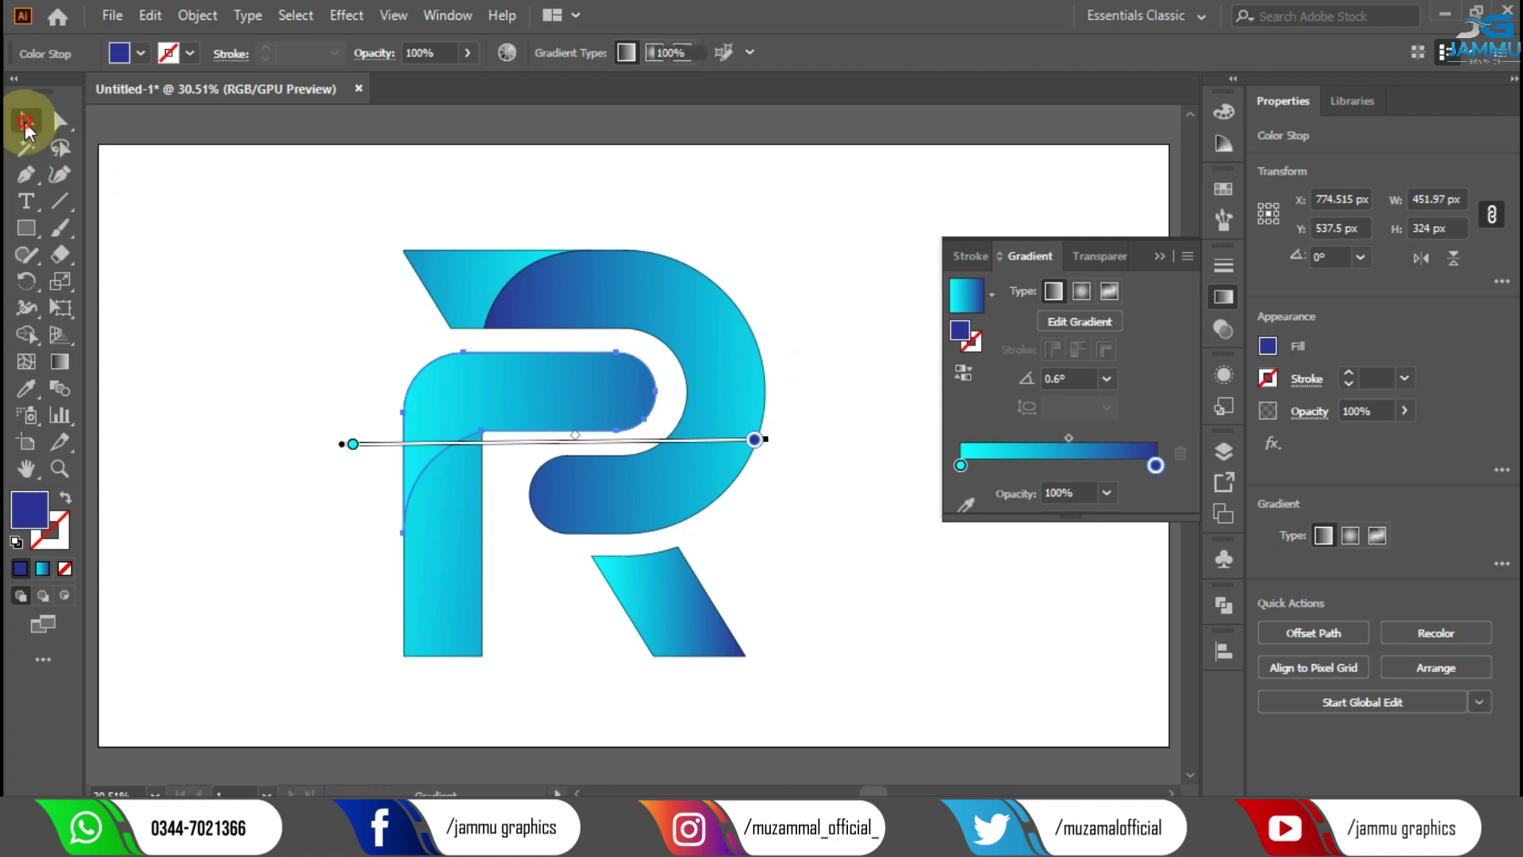
- Run the stem's gradient vertically, deep blue at top to cyan at the base
{"action": "left_click", "coordinate": [446, 611]}
{"action": "left_click", "coordinate": [60, 361]}
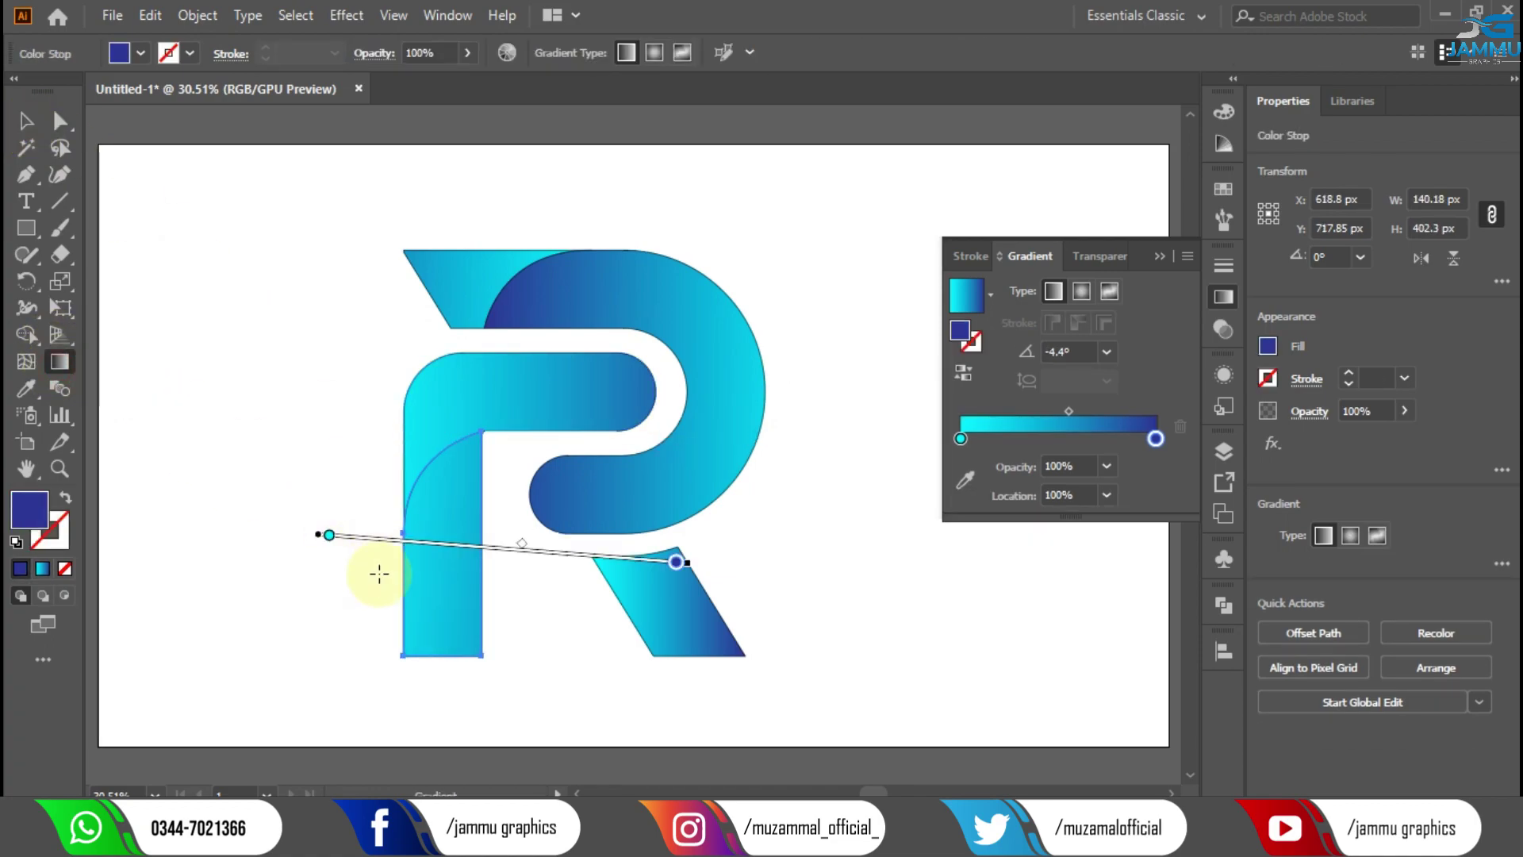
{"action": "left_click_drag", "start_coordinate": [458, 684], "coordinate": [439, 424]}
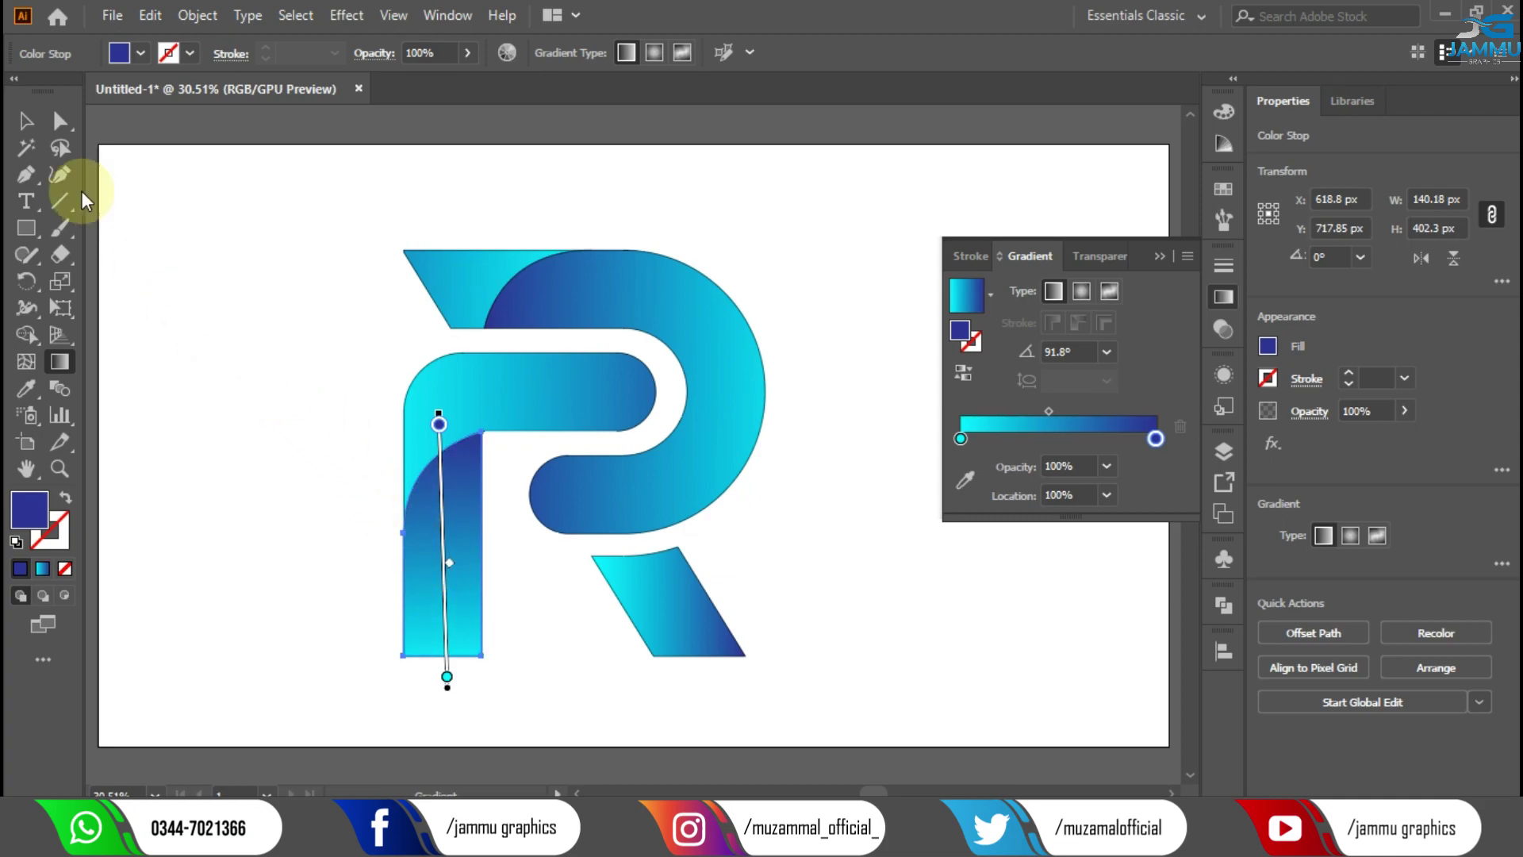
{"action": "left_click", "coordinate": [27, 120]}
- Redraw the diagonal leg's gradient left to right, then select every facet
{"action": "left_click", "coordinate": [629, 587]}
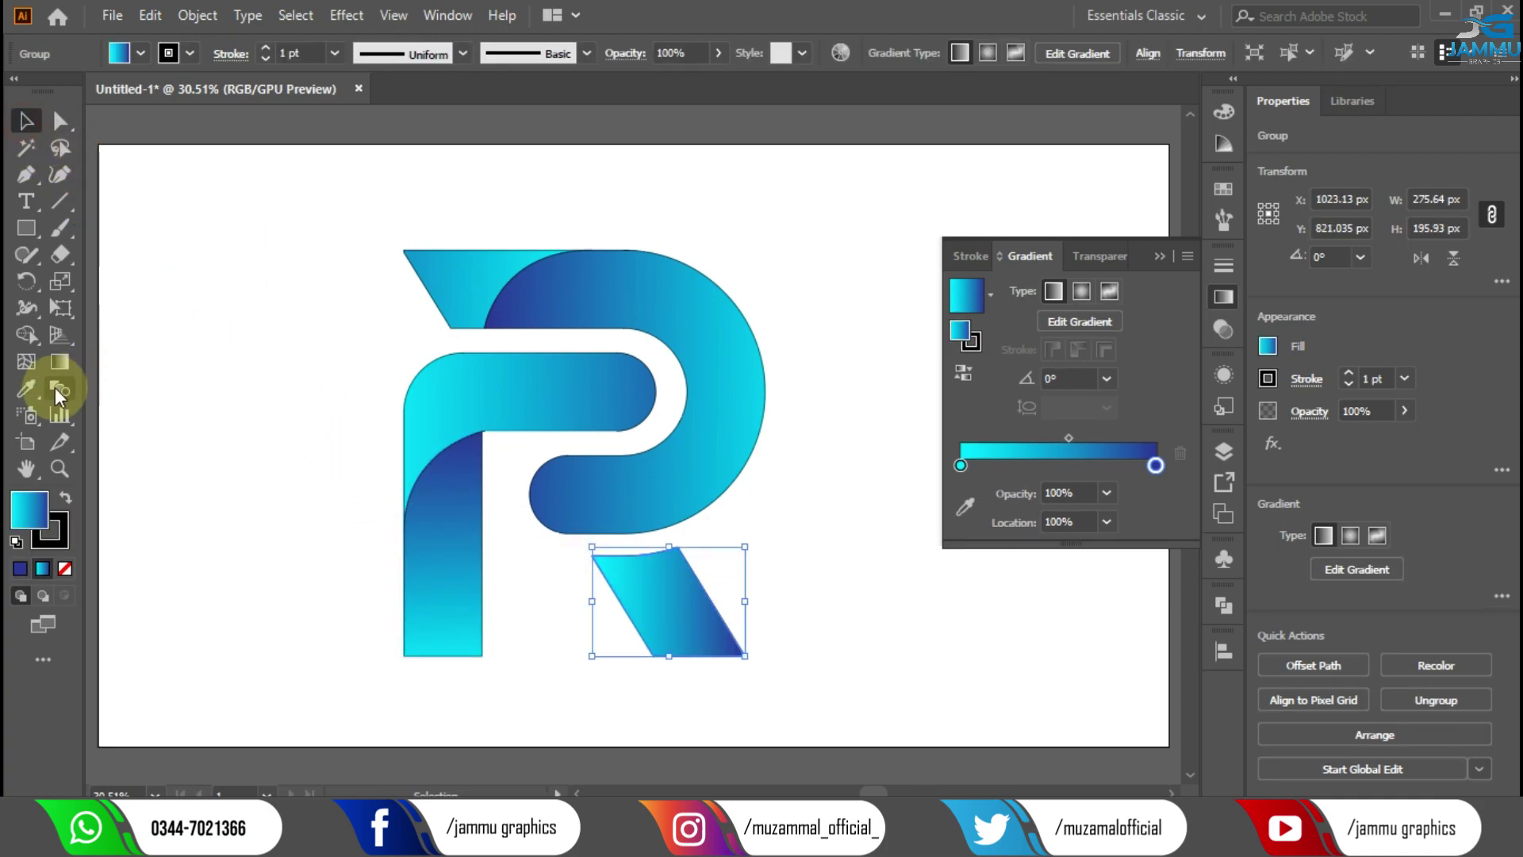
{"action": "left_click", "coordinate": [59, 362]}
{"action": "left_click_drag", "start_coordinate": [583, 601], "coordinate": [734, 578]}
{"action": "left_click", "coordinate": [27, 120]}
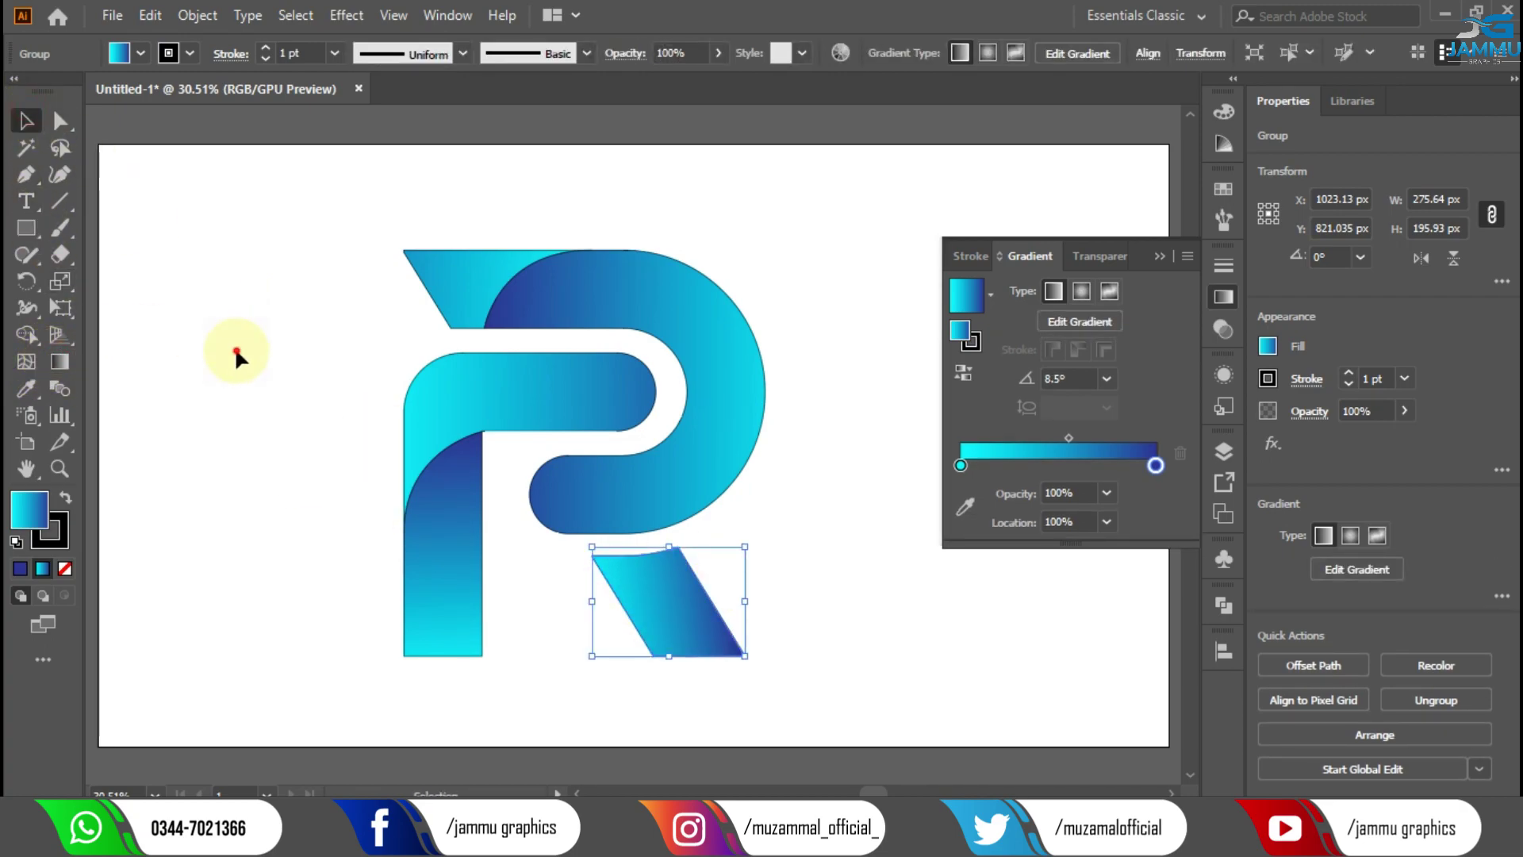
{"action": "left_click", "coordinate": [236, 352]}
{"action": "left_click_drag", "start_coordinate": [549, 439], "coordinate": [768, 627]}
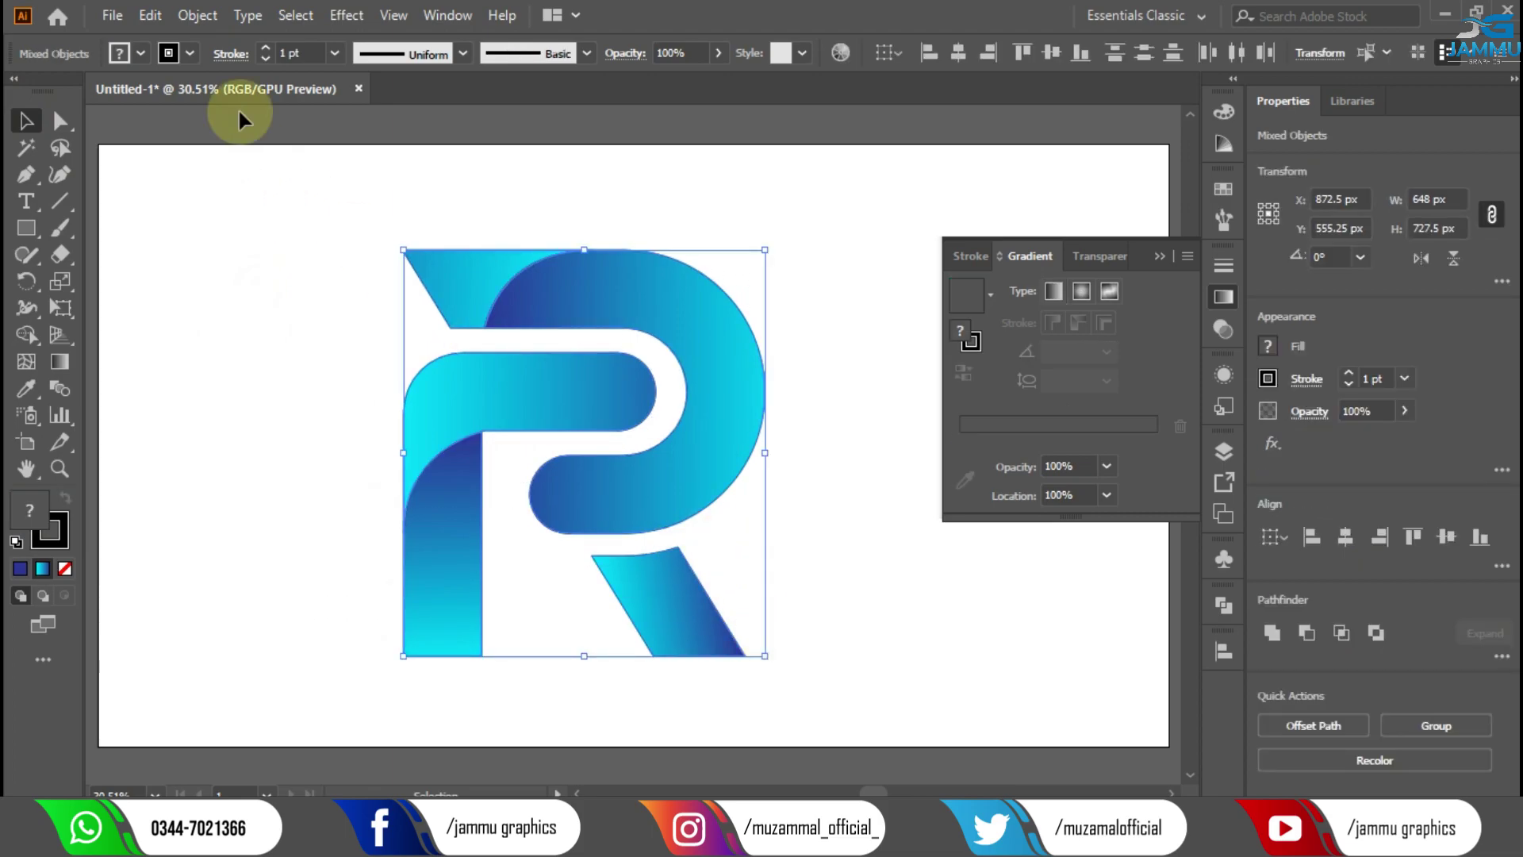
- Select all the R's facets and group them into one logo
{"action": "left_click", "coordinate": [140, 53]}
{"action": "left_click", "coordinate": [198, 331]}
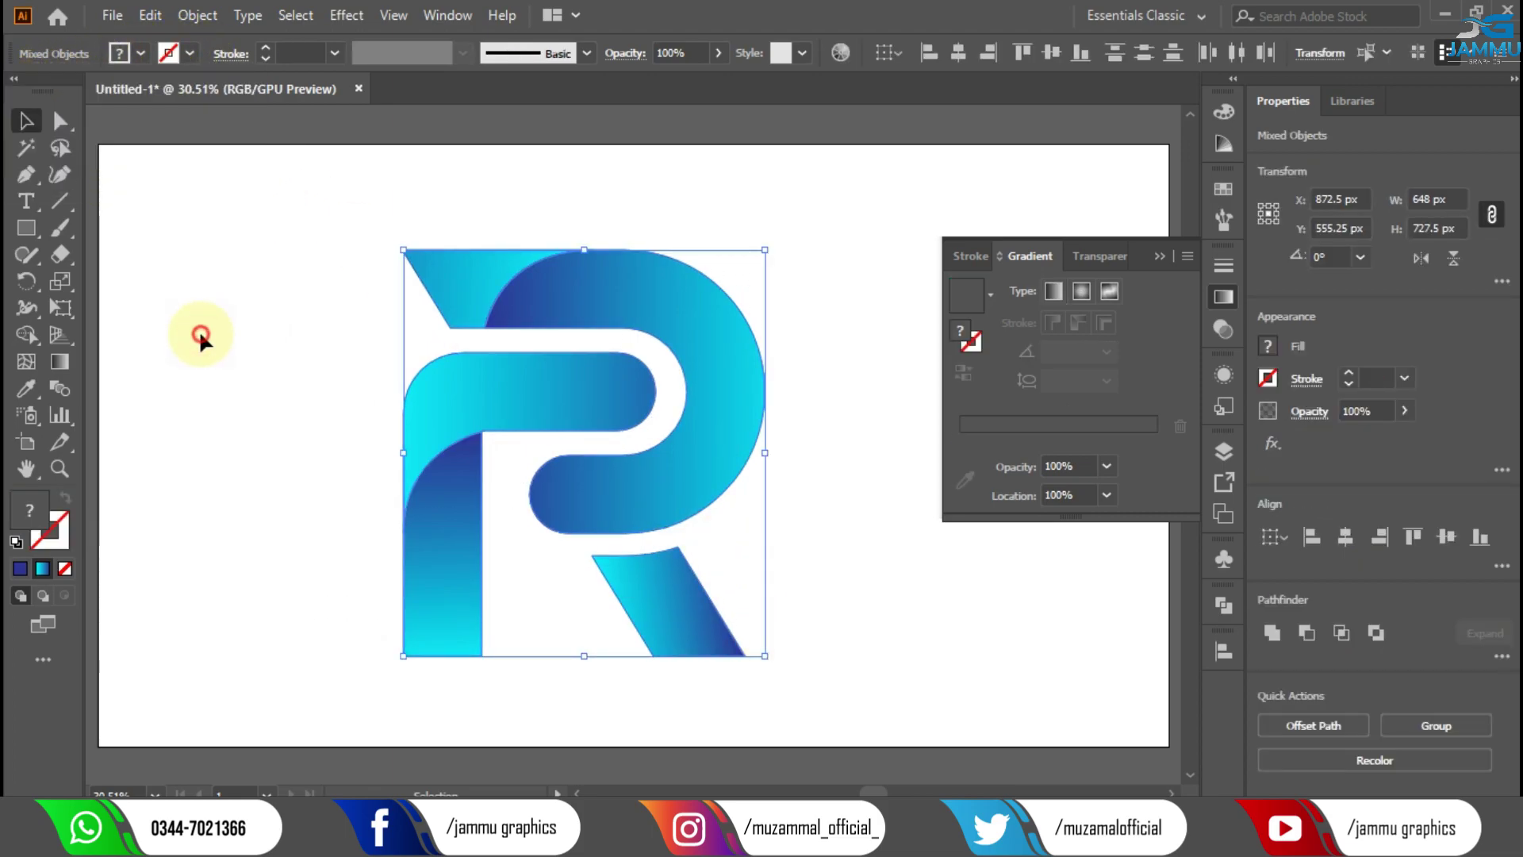
{"action": "left_click", "coordinate": [1154, 260]}
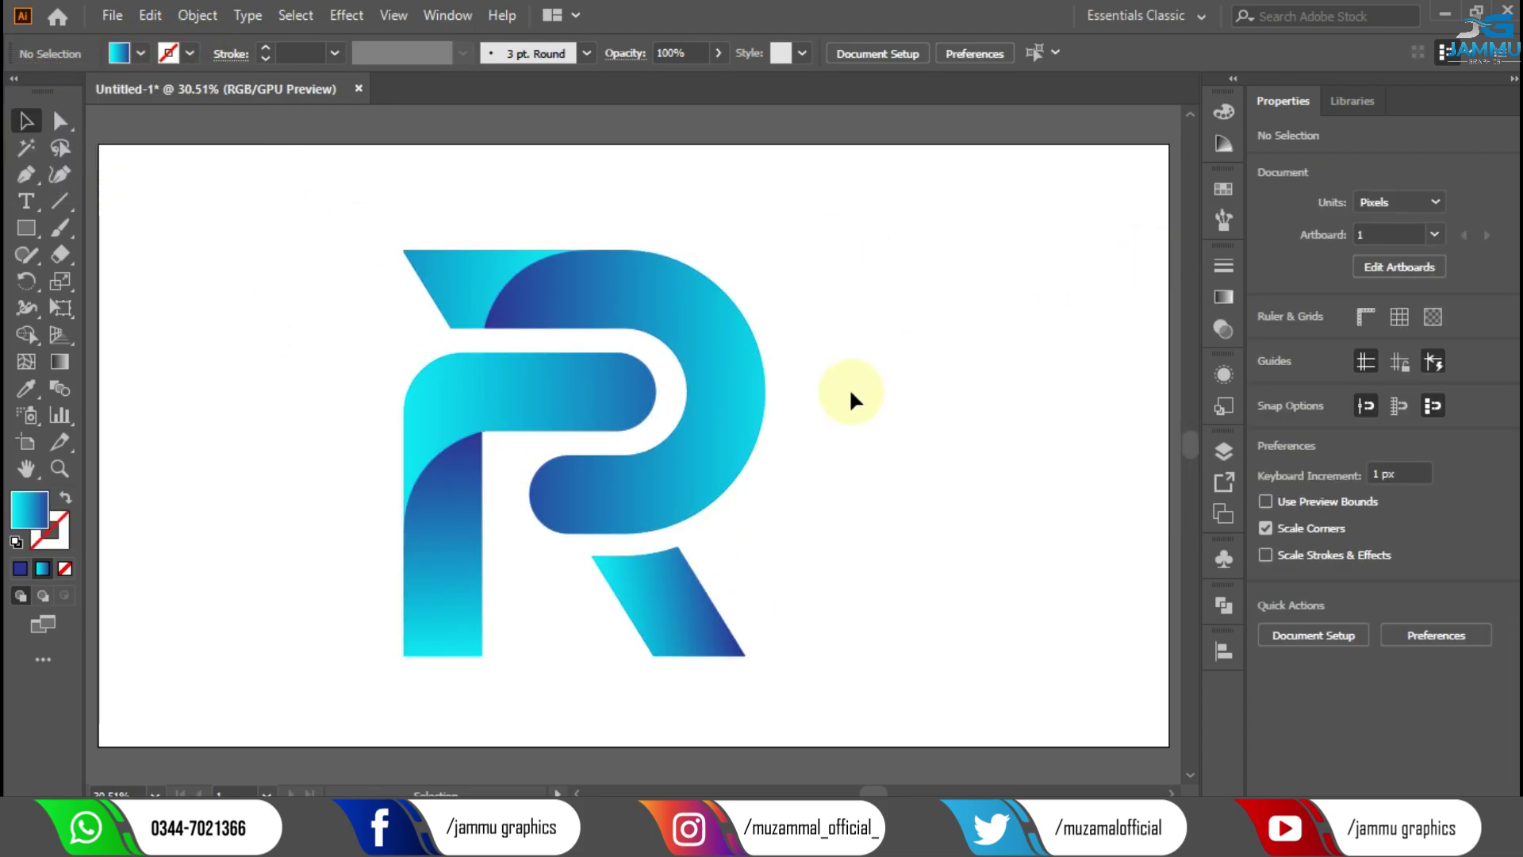
{"action": "left_click_drag", "start_coordinate": [313, 236], "coordinate": [824, 606]}
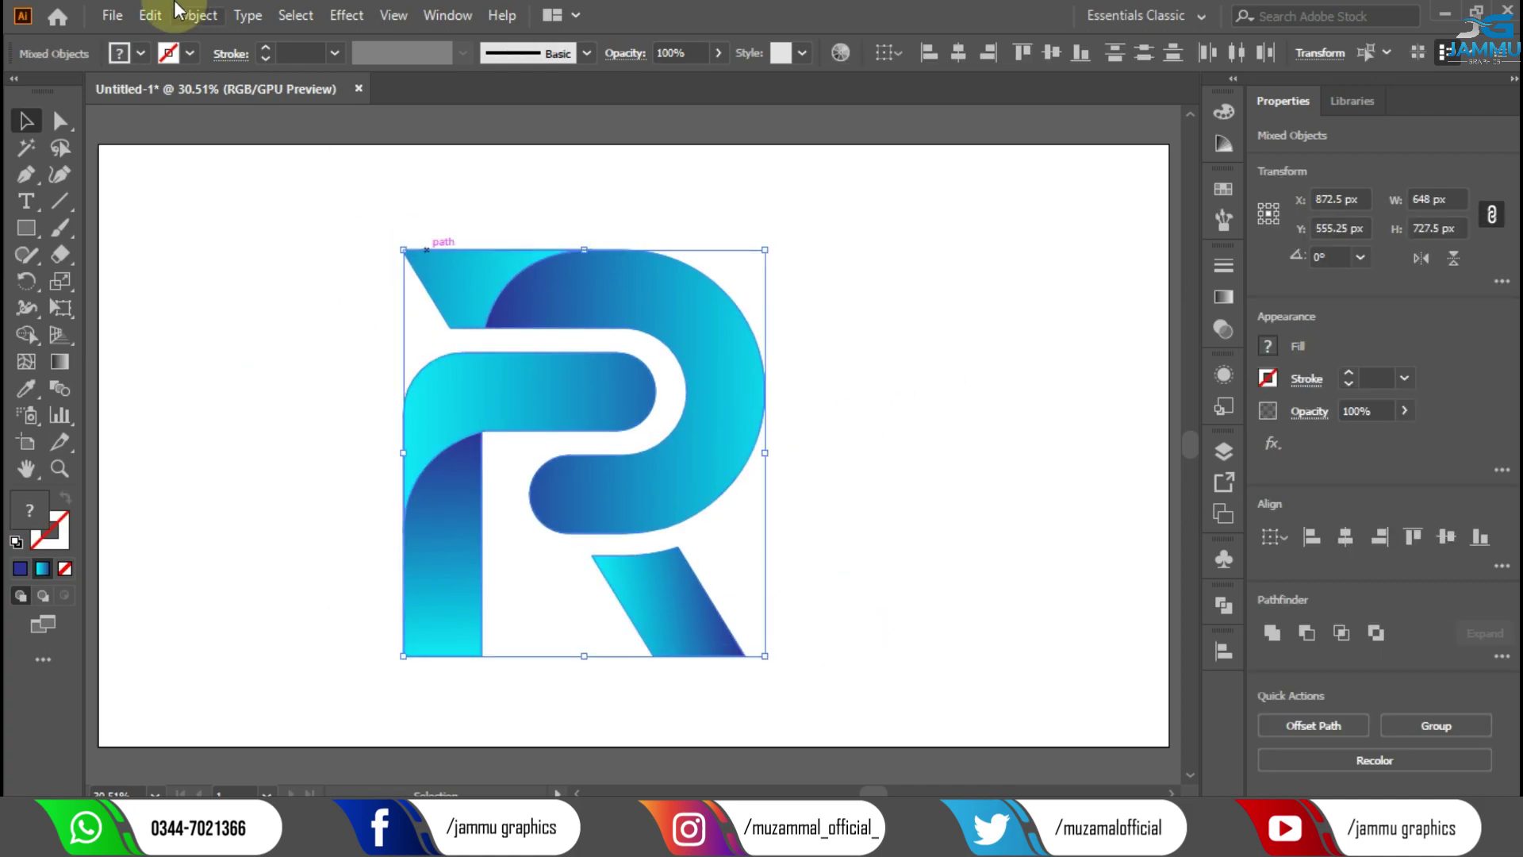
{"action": "left_click", "coordinate": [198, 15]}
{"action": "left_click", "coordinate": [287, 118]}
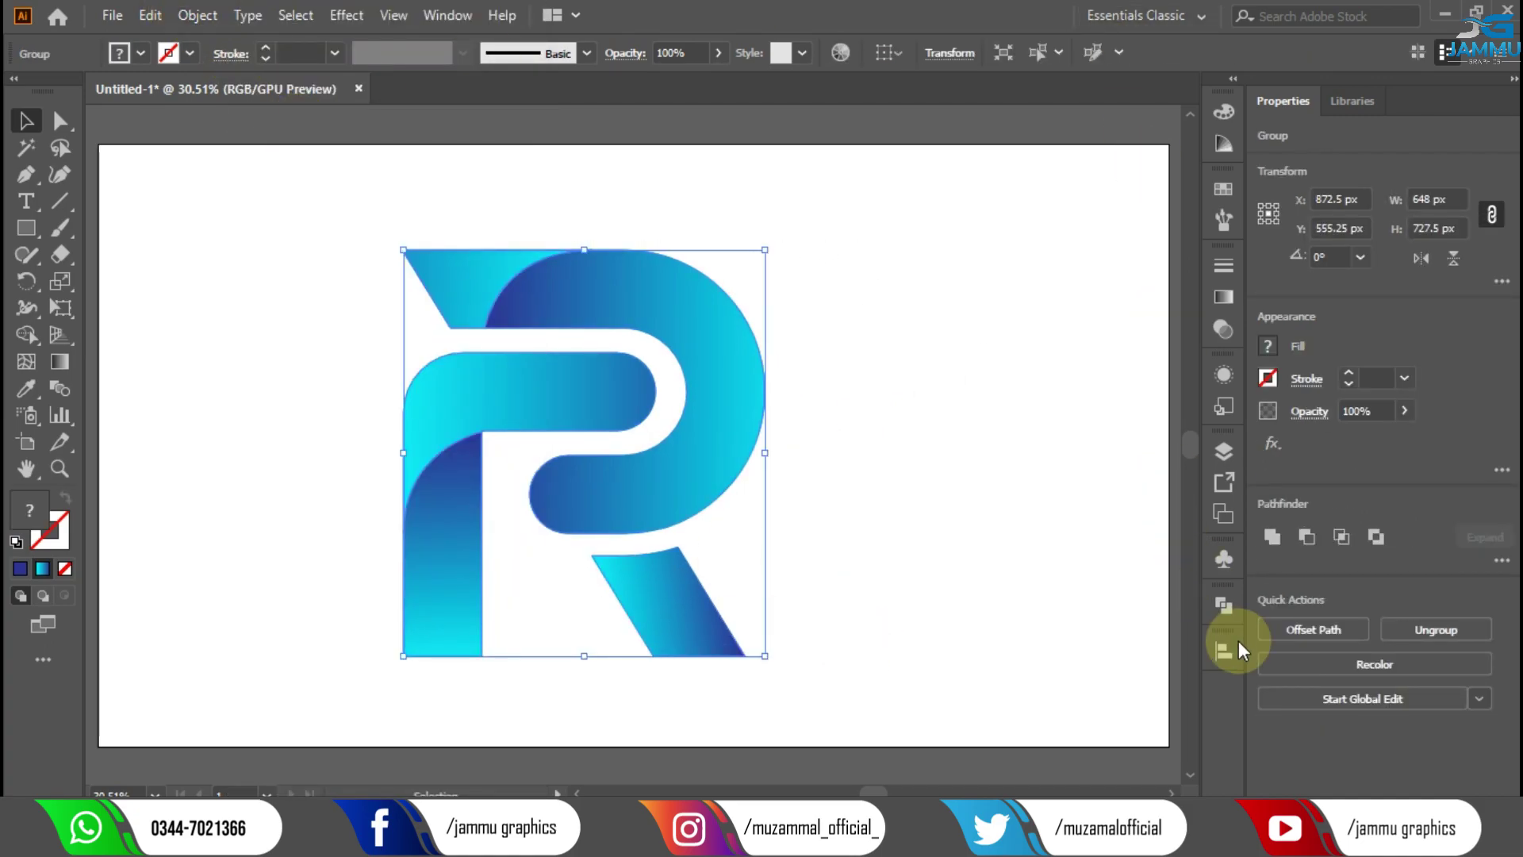
- Reposition the logo group roughly toward the artboard's centre
{"action": "left_click", "coordinate": [1225, 651]}
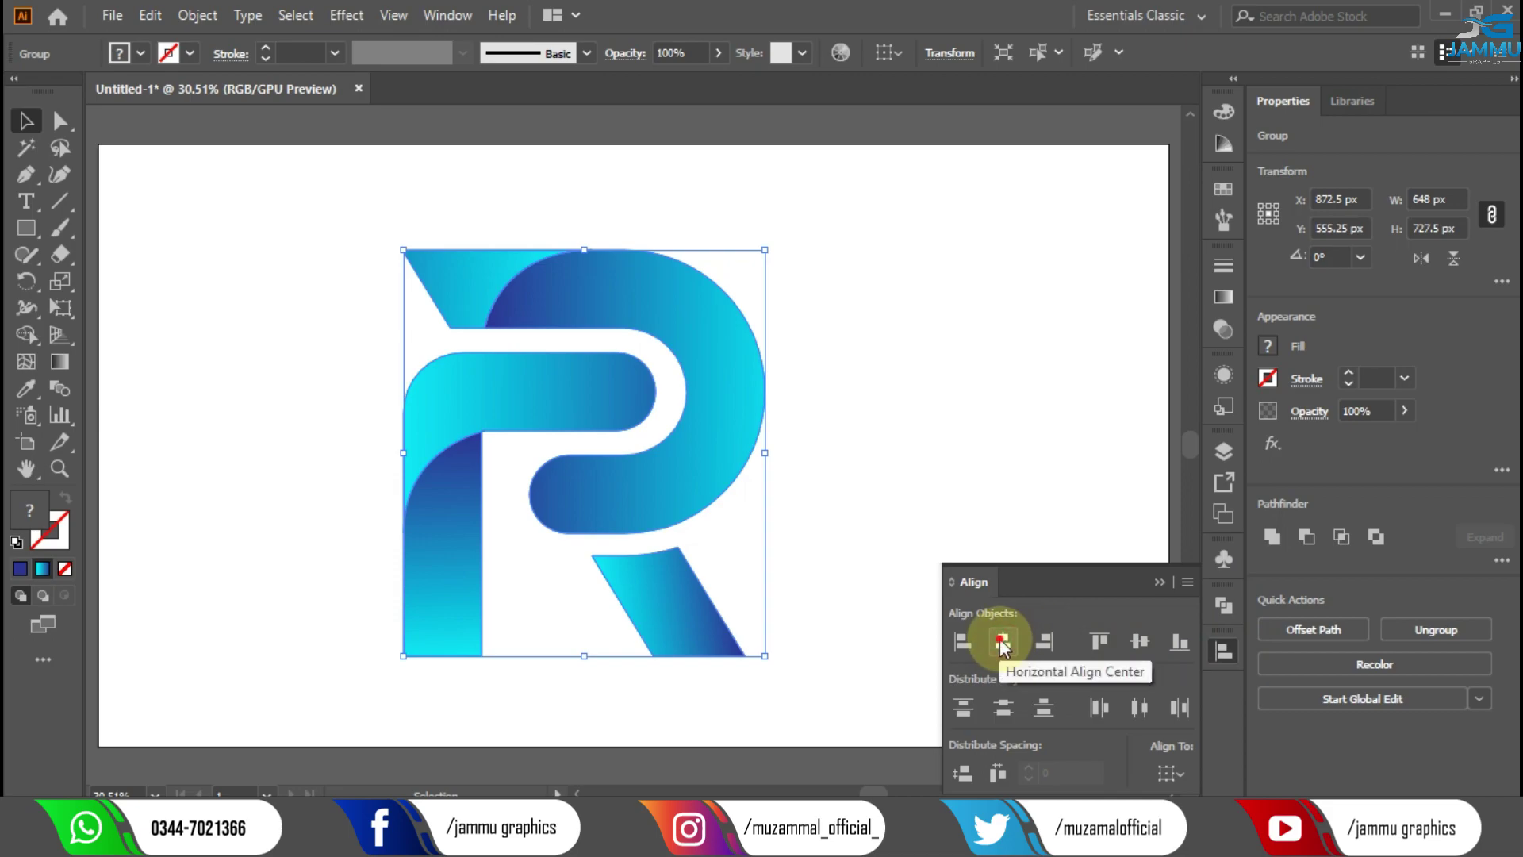
{"action": "left_click", "coordinate": [913, 428]}
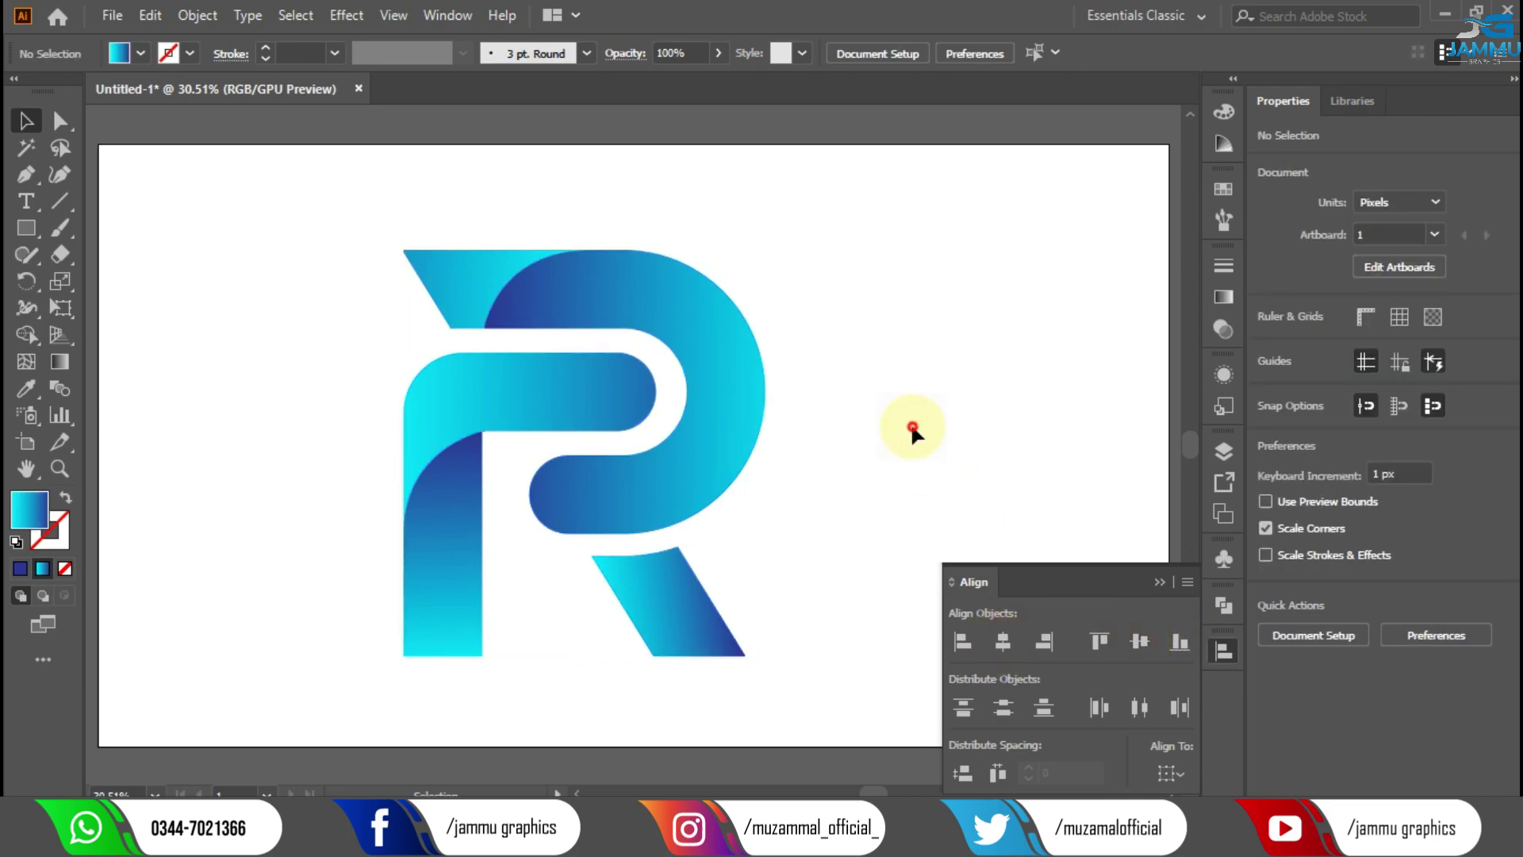
{"action": "left_click", "coordinate": [612, 319]}
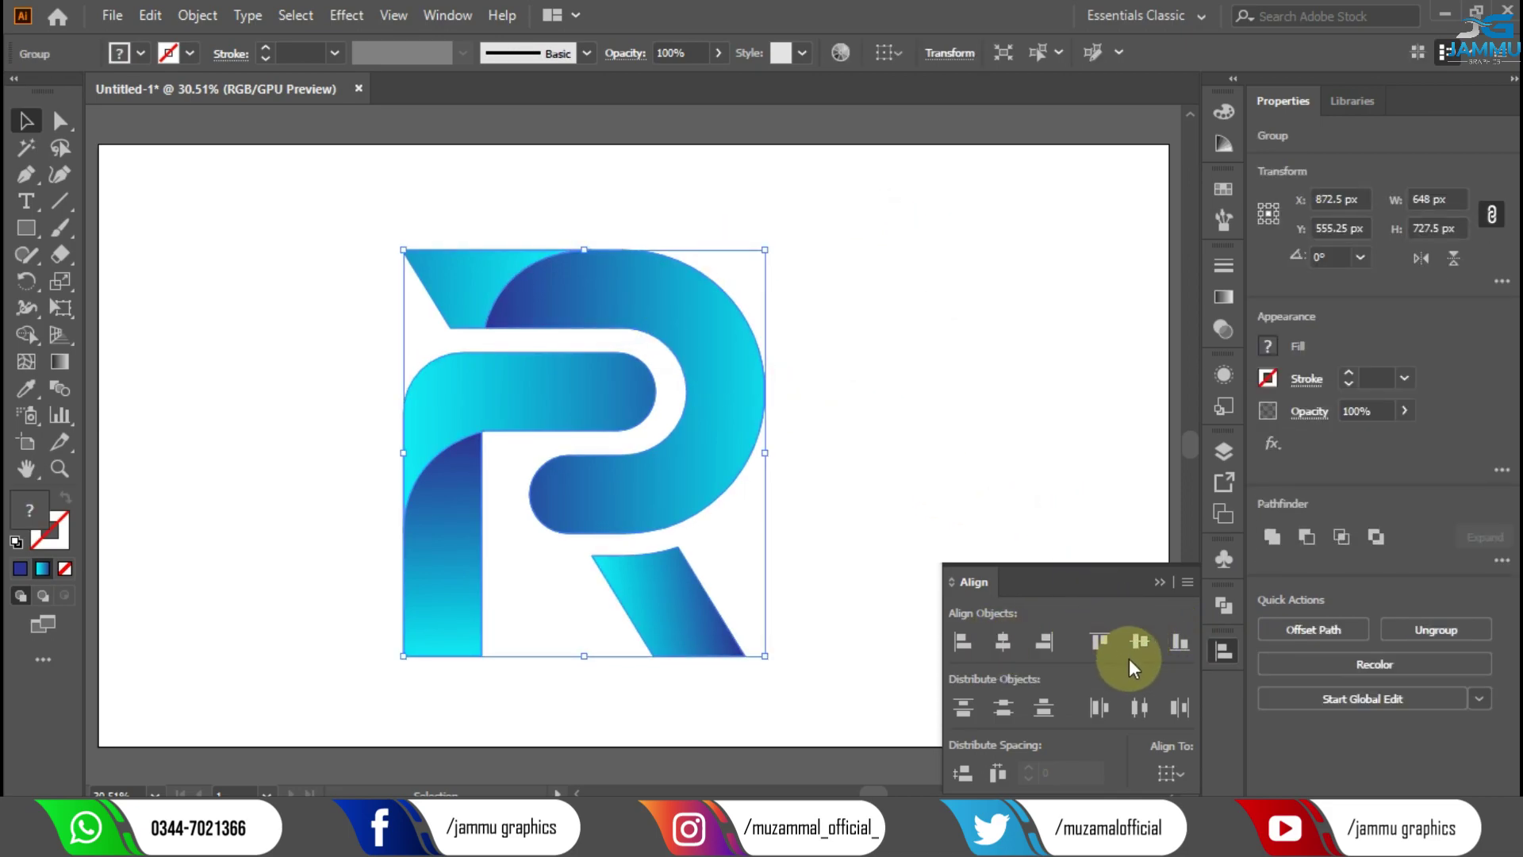
{"action": "left_click", "coordinate": [869, 535]}
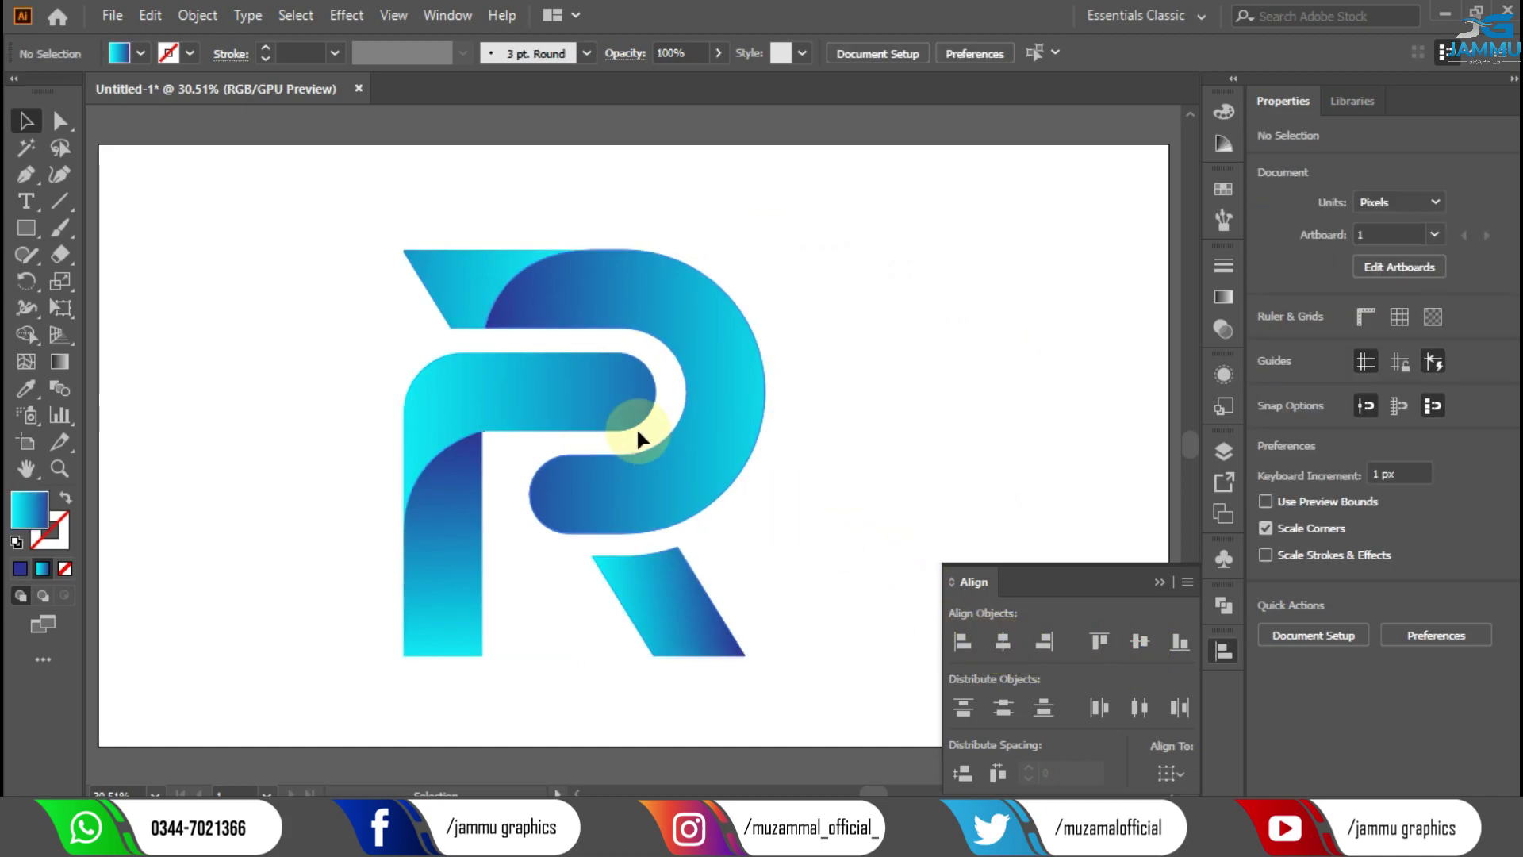
{"action": "left_click_drag", "start_coordinate": [640, 422], "coordinate": [905, 377]}
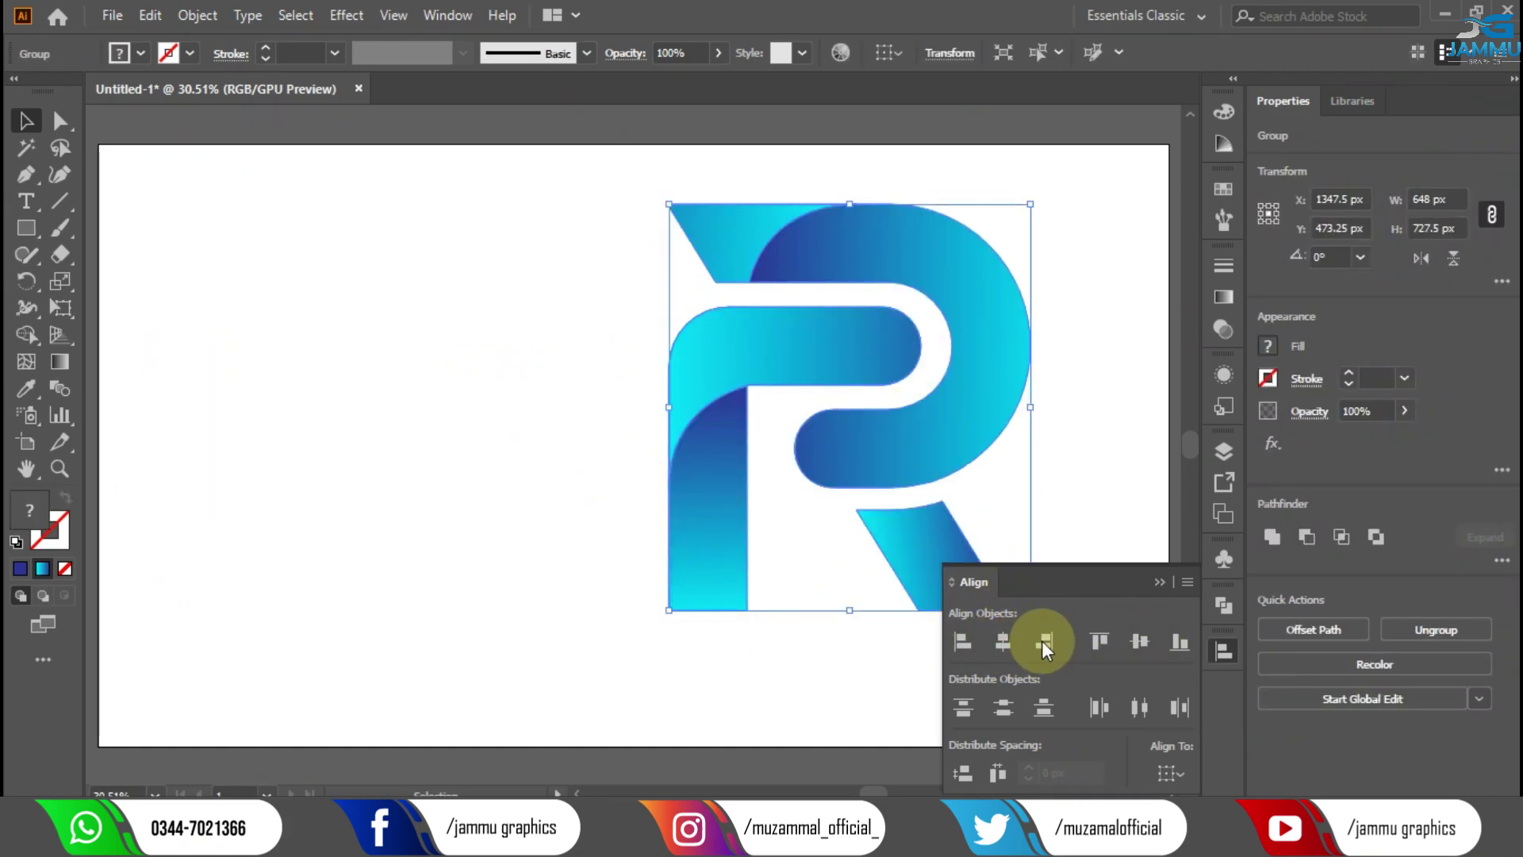
{"action": "left_click", "coordinate": [514, 469]}
{"action": "left_click", "coordinate": [1223, 650]}
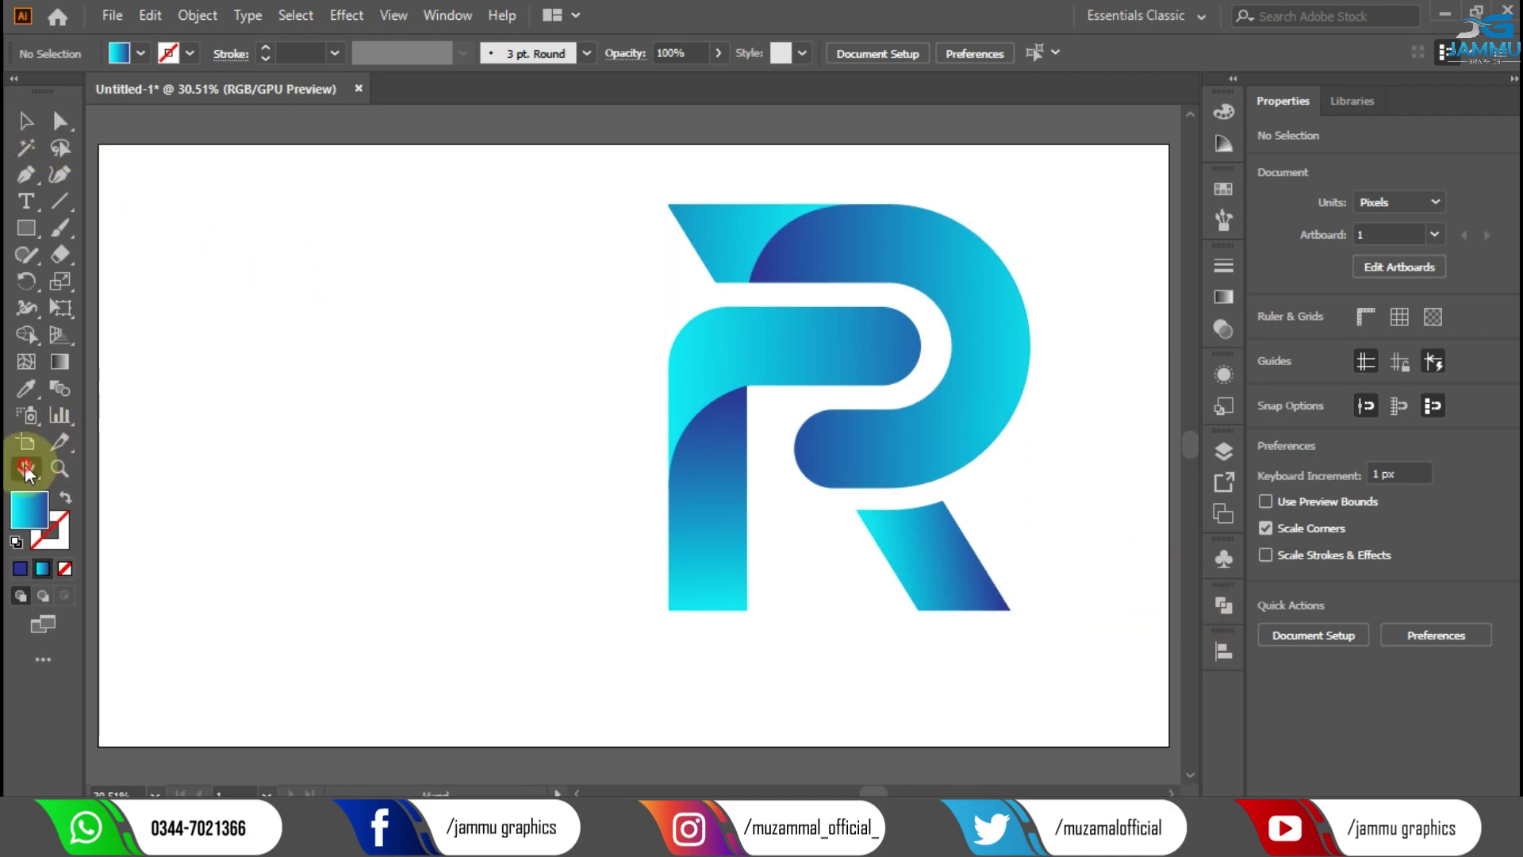
{"action": "left_click", "coordinate": [26, 120]}
{"action": "mouse_move", "coordinate": [798, 259]}
{"action": "left_mouse_down"}
{"action": "mouse_move", "coordinate": [578, 306]}
{"action": "mouse_move", "coordinate": [660, 286]}
{"action": "mouse_move", "coordinate": [832, 295]}
{"action": "mouse_move", "coordinate": [867, 315]}
{"action": "mouse_move", "coordinate": [721, 301]}
{"action": "left_mouse_up"}
- Align the logo to the horizontal and vertical centre of the artboard
{"action": "left_click", "coordinate": [1223, 649]}
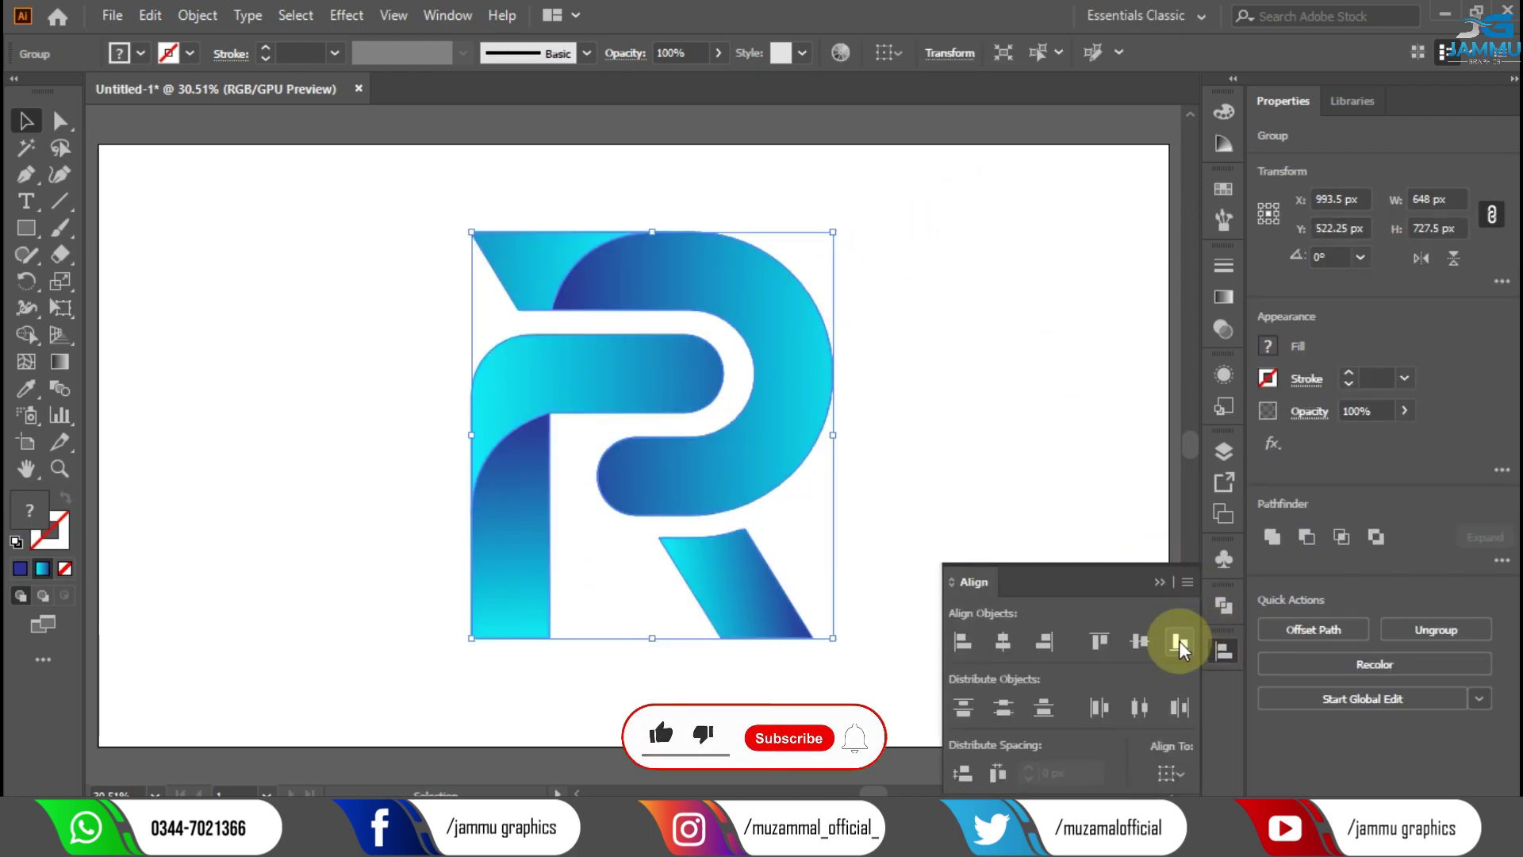
{"action": "left_click", "coordinate": [1007, 646]}
{"action": "left_click", "coordinate": [974, 427]}
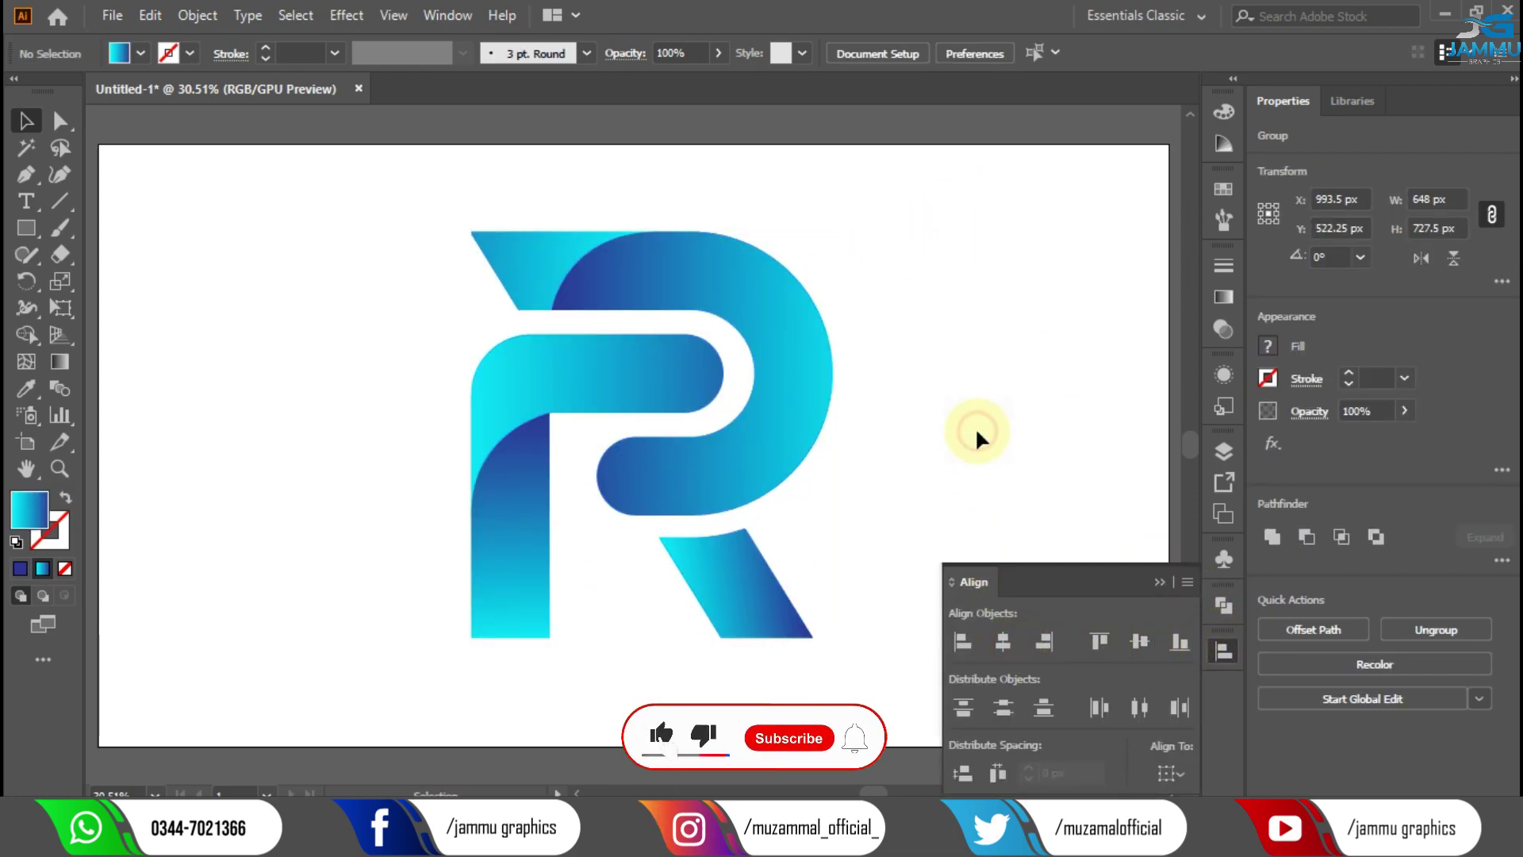
{"action": "left_click", "coordinate": [785, 389]}
{"action": "left_click", "coordinate": [1157, 583]}
{"action": "left_click", "coordinate": [1021, 468]}
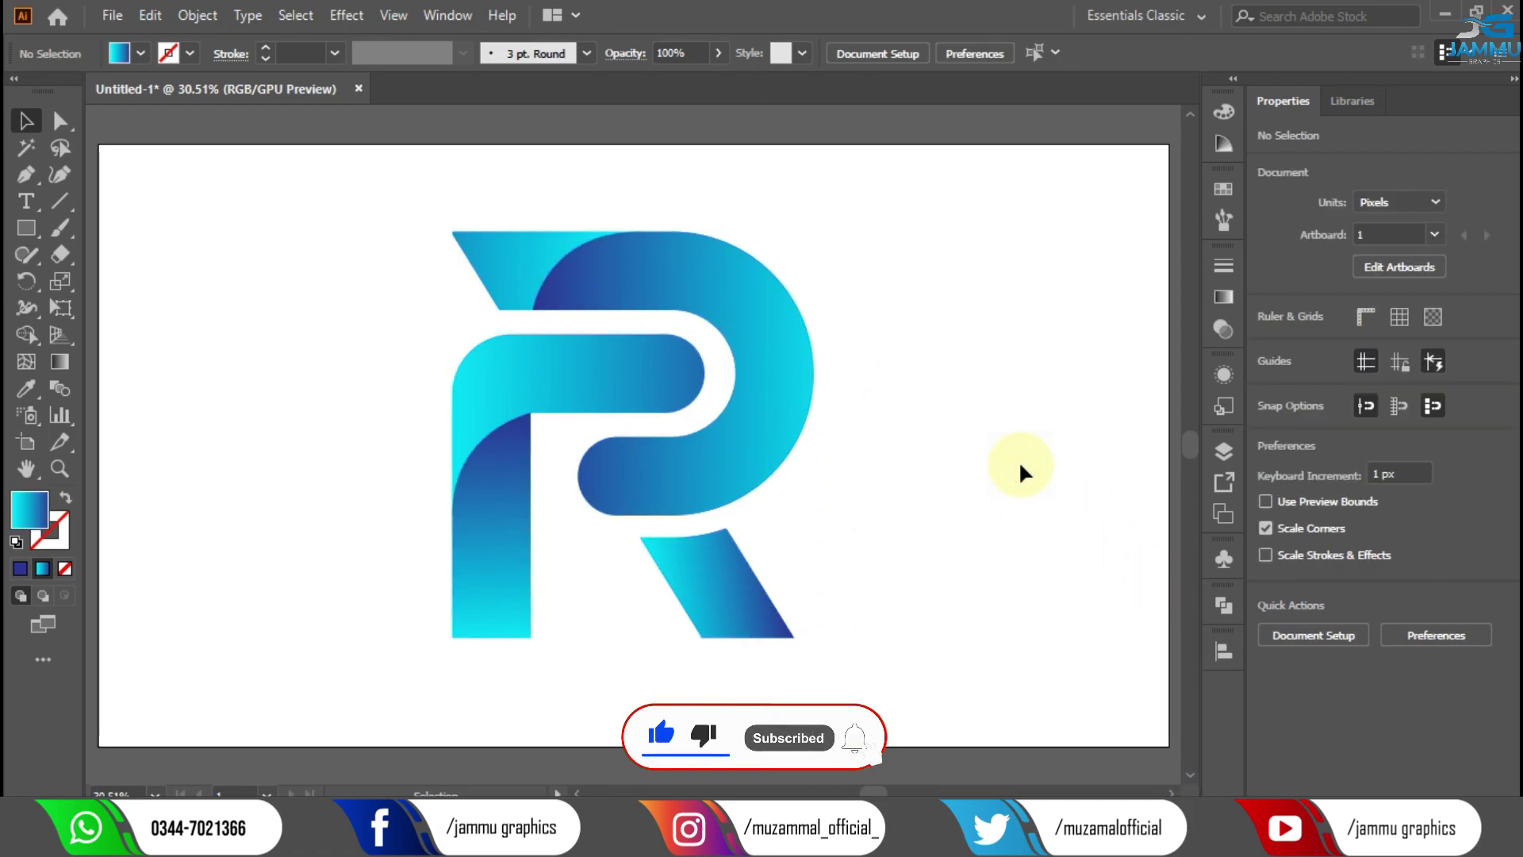